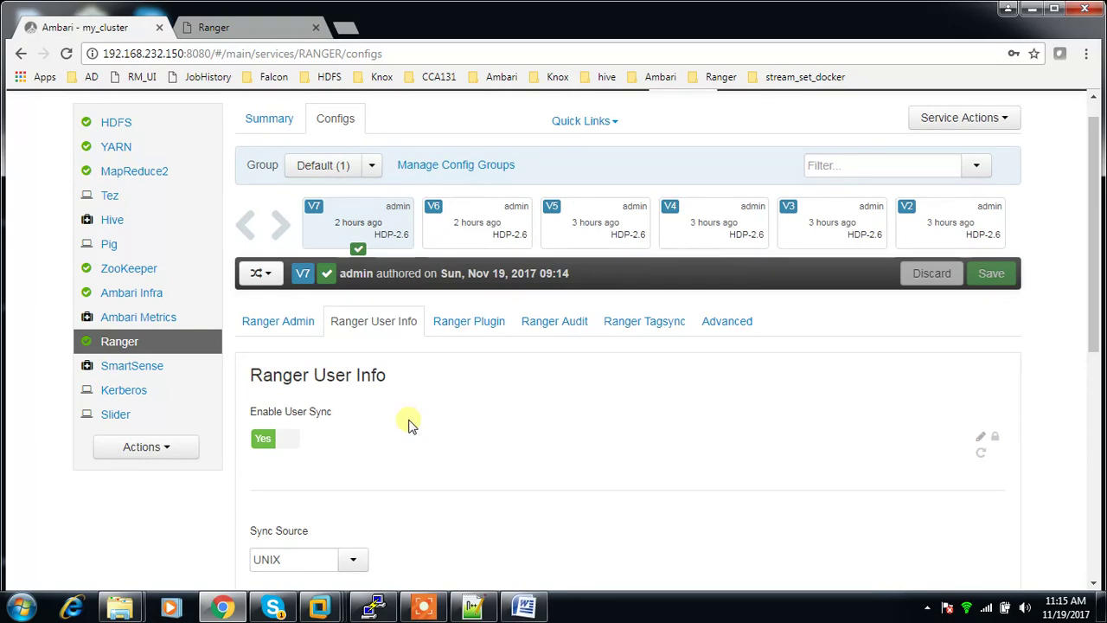
Step: Leave Ambari's Ranger User Info configs for the Ranger admin page's user list
{"action": "scroll", "coordinate": [410, 424], "scroll_direction": "down", "scroll_amount": 1}
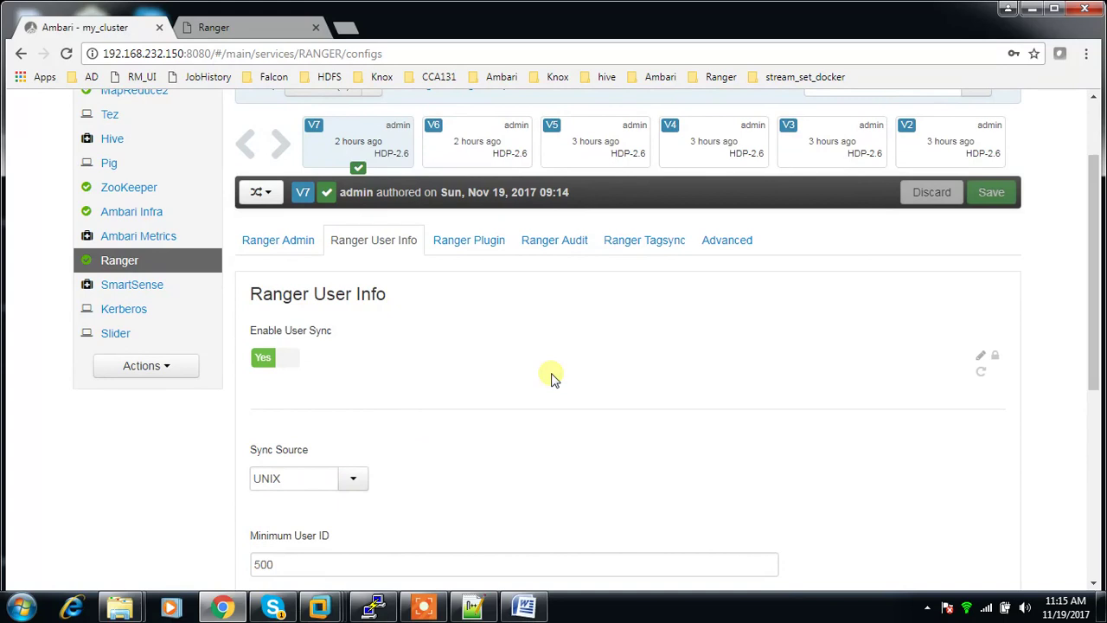
{"action": "left_click", "coordinate": [208, 31]}
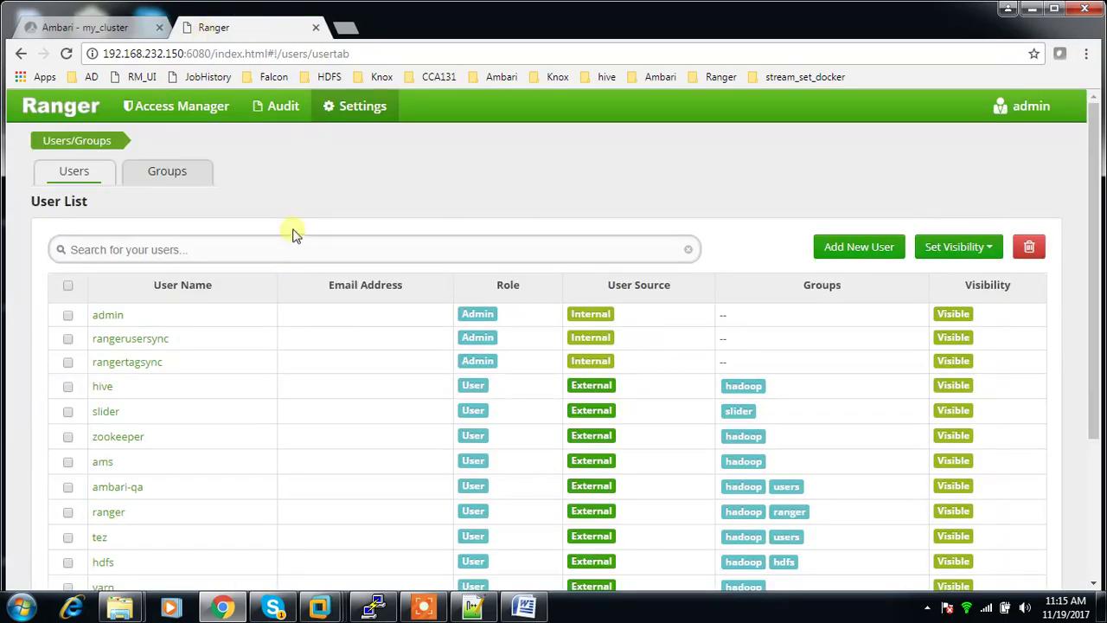
Step: Open Ranger's Settings > Users/Groups and browse the existing internal and UNIX-synced users
{"action": "left_click", "coordinate": [322, 107]}
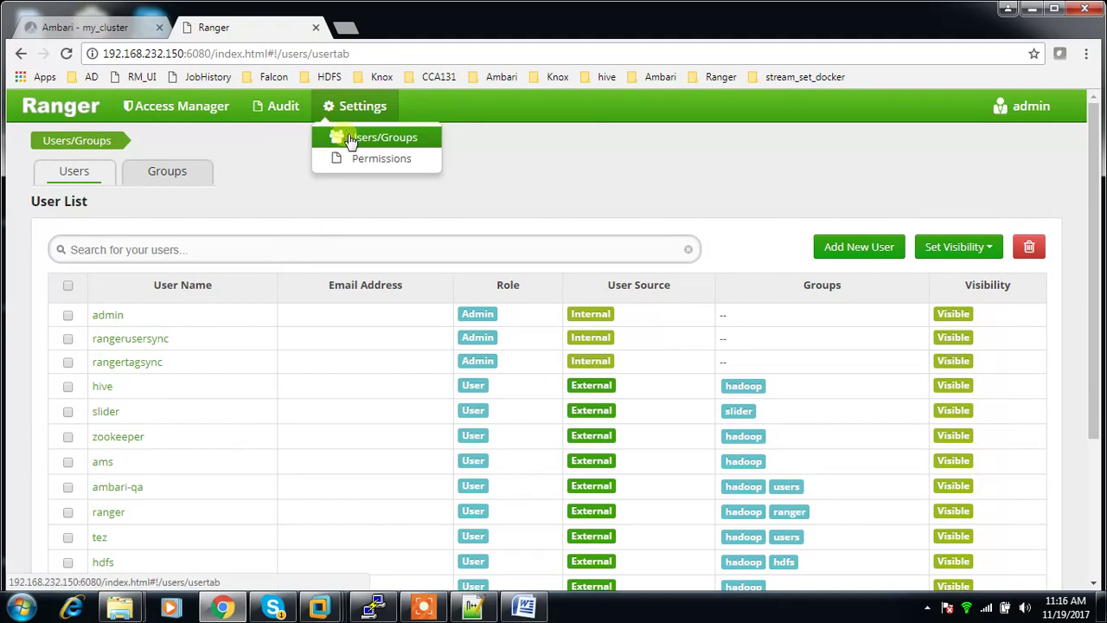
{"action": "left_click", "coordinate": [357, 143]}
{"action": "scroll", "coordinate": [469, 469], "scroll_direction": "down", "scroll_amount": 2}
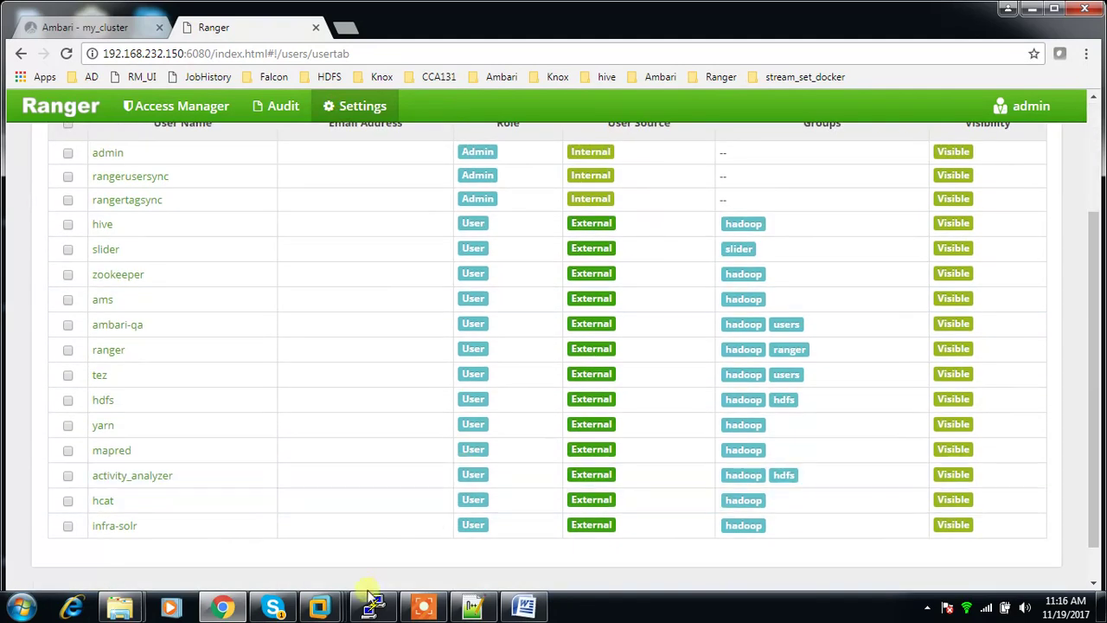
{"action": "scroll", "coordinate": [277, 432], "scroll_direction": "up", "scroll_amount": 2}
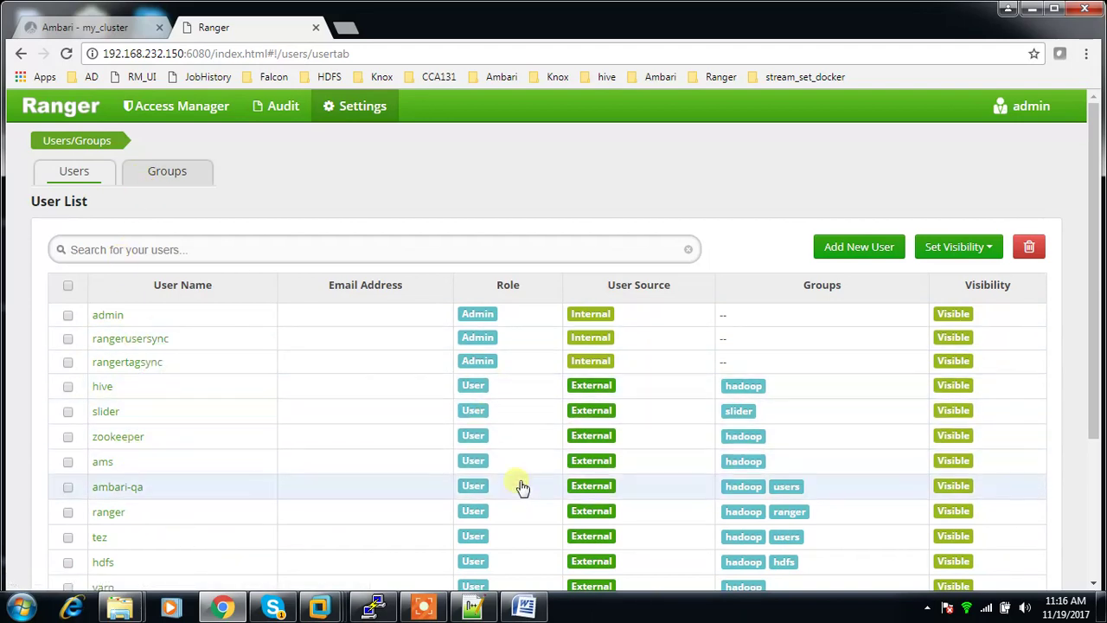
Step: Compare with Ambari's Ranger config, review Ranger's Groups list, then return to Ranger User Info
{"action": "left_click", "coordinate": [90, 27]}
{"action": "scroll", "coordinate": [384, 502], "scroll_direction": "down", "scroll_amount": 1}
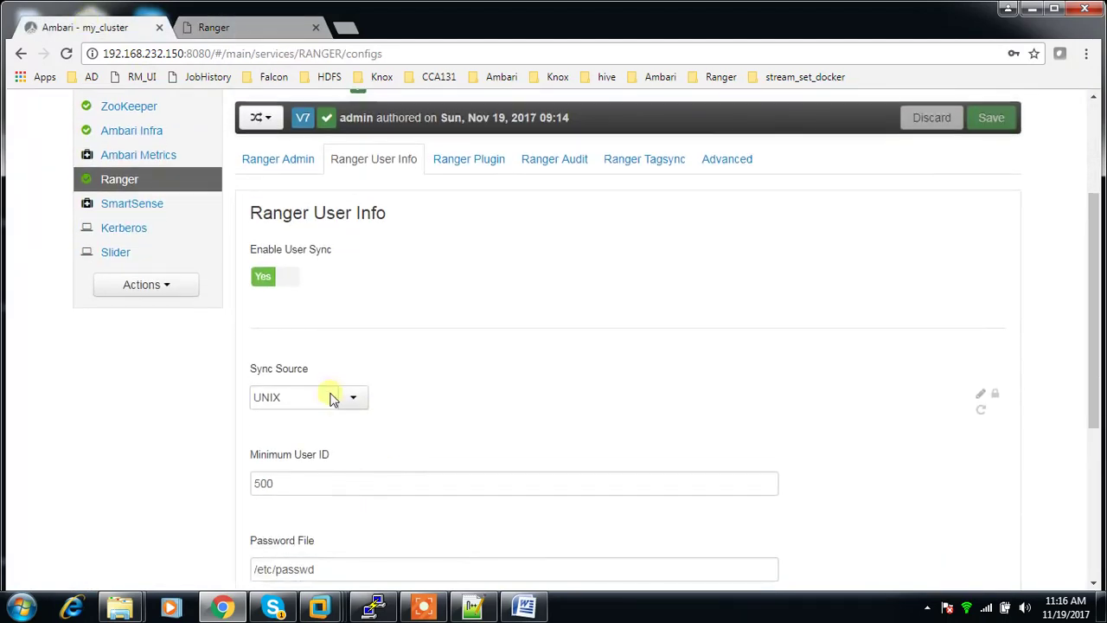
{"action": "left_click", "coordinate": [223, 27]}
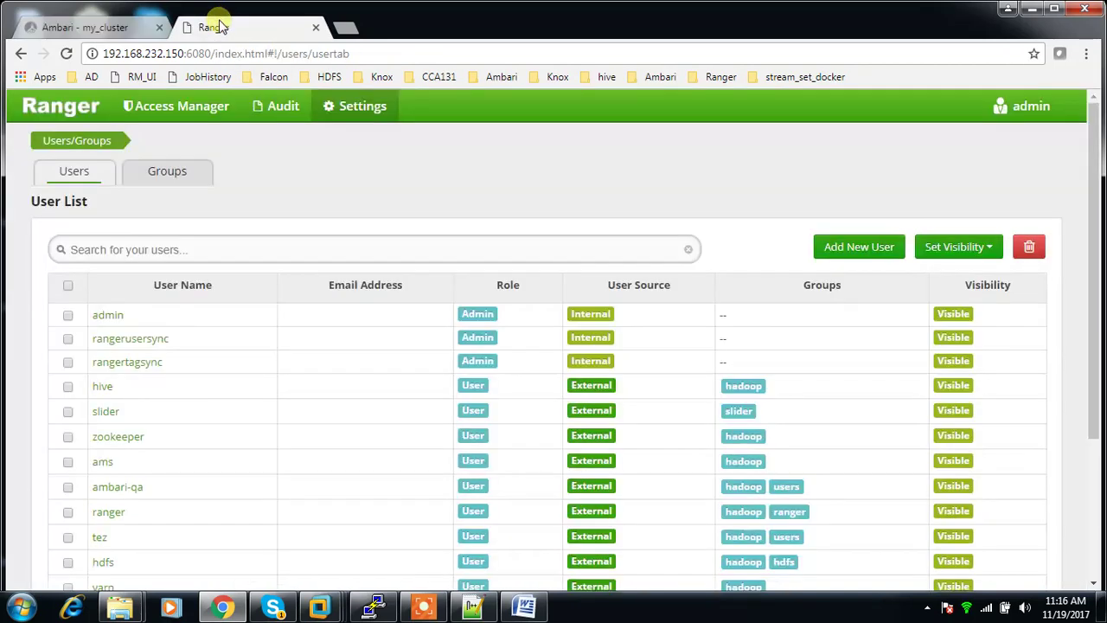
{"action": "left_click", "coordinate": [178, 182]}
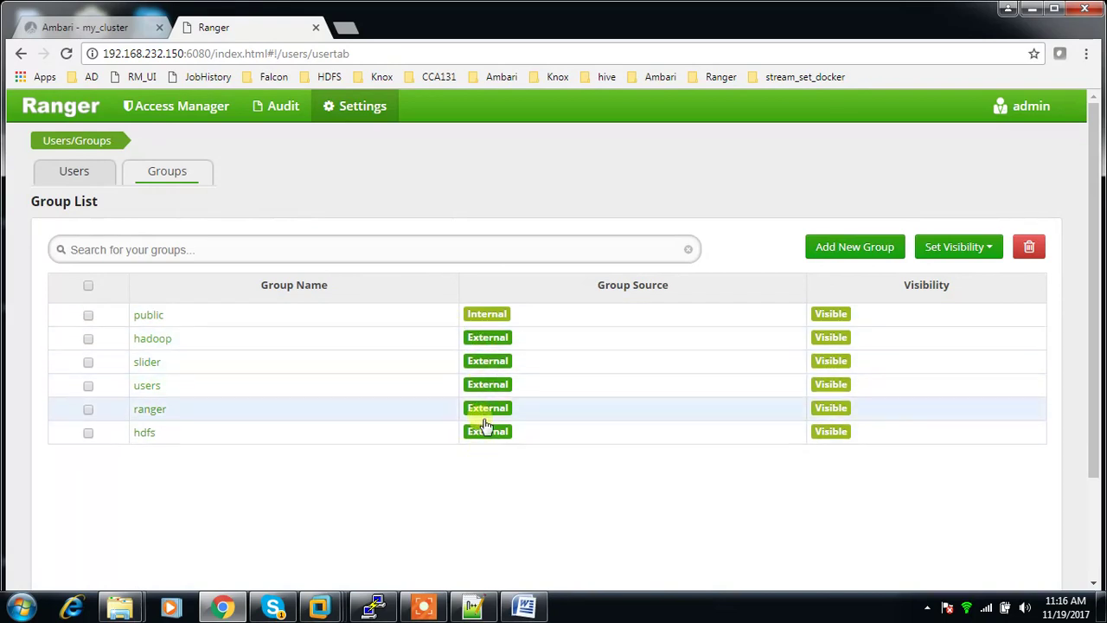
{"action": "left_click", "coordinate": [126, 29]}
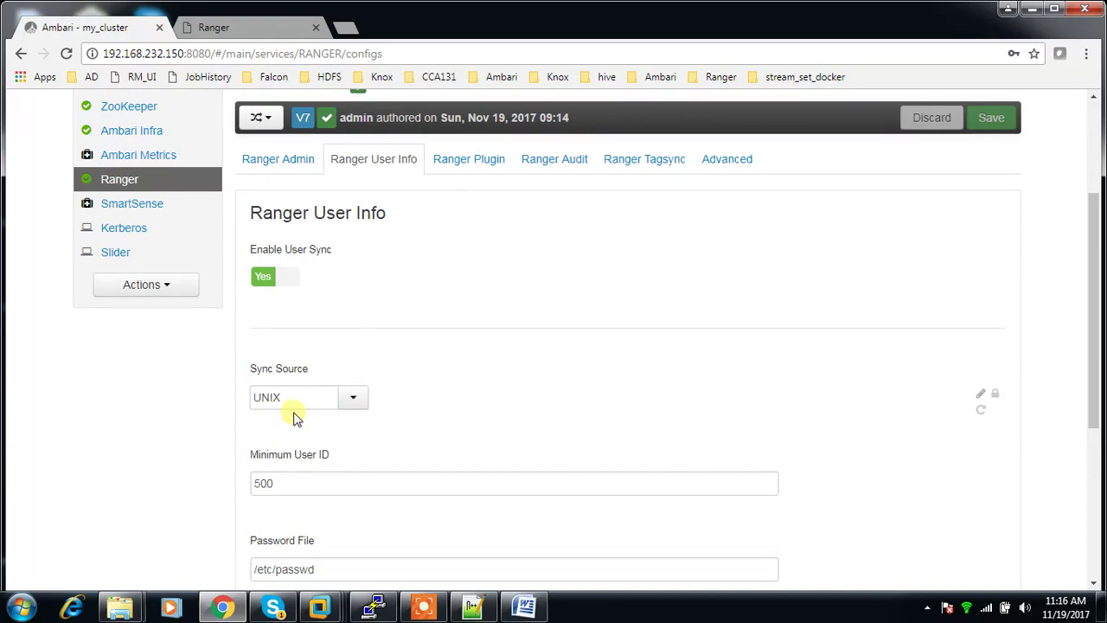
{"action": "mouse_move", "coordinate": [294, 418]}
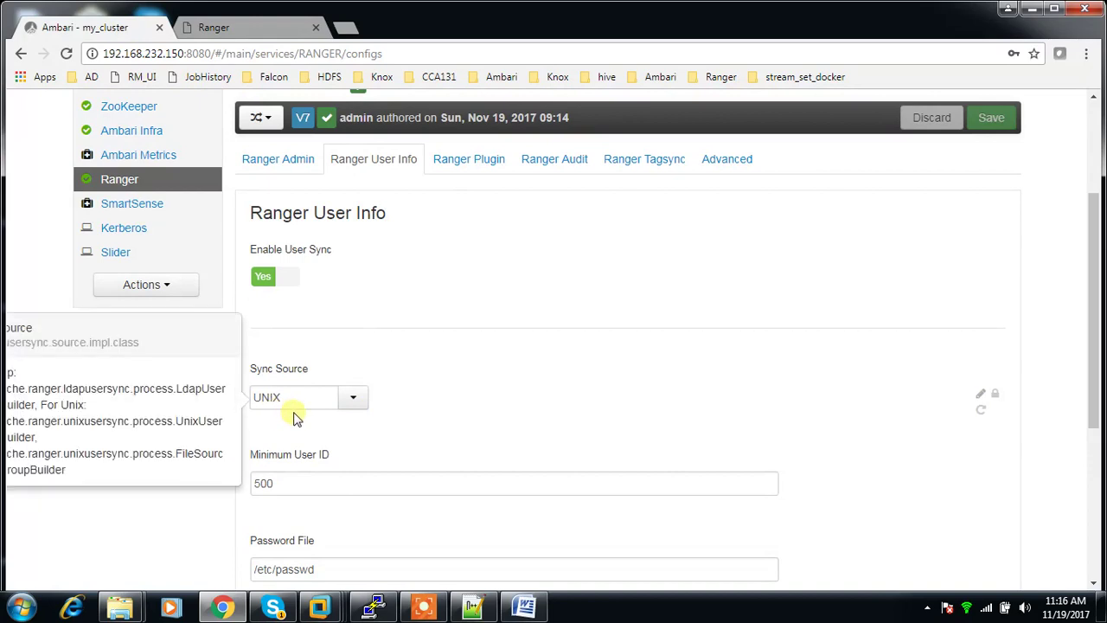
Step: On the AD-Server VM, inspect the hadoopdevelopers and hadoopadmins groups in the bigdata OU
{"action": "mouse_move", "coordinate": [320, 607]}
{"action": "left_click", "coordinate": [346, 530]}
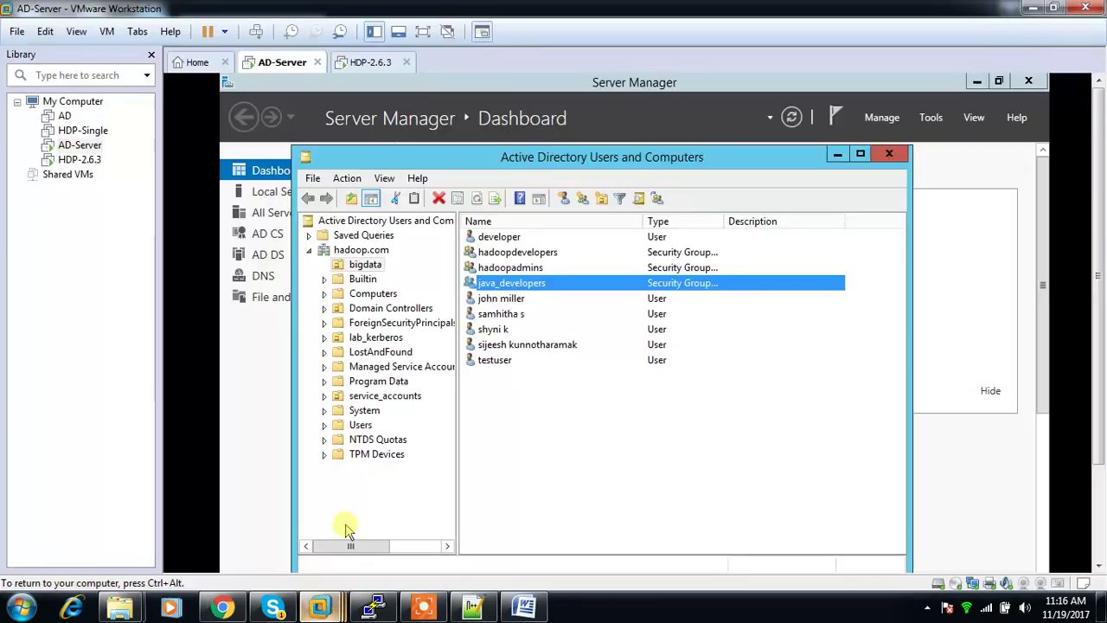
{"action": "left_click_drag", "start_coordinate": [554, 162], "coordinate": [583, 134]}
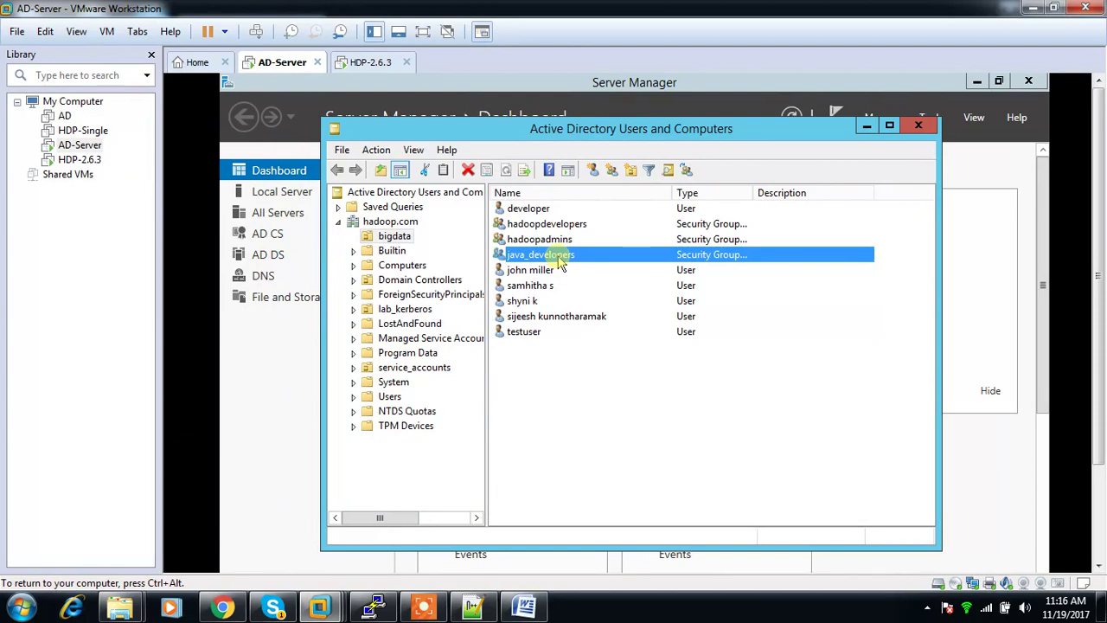
{"action": "left_click", "coordinate": [543, 223]}
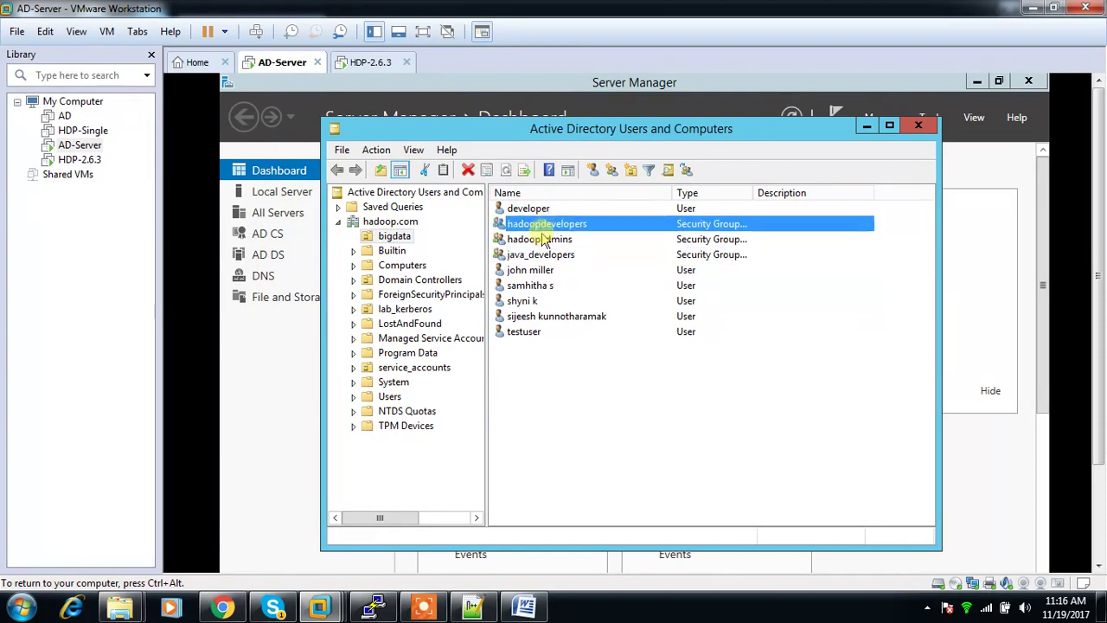
{"action": "left_click", "coordinate": [540, 242]}
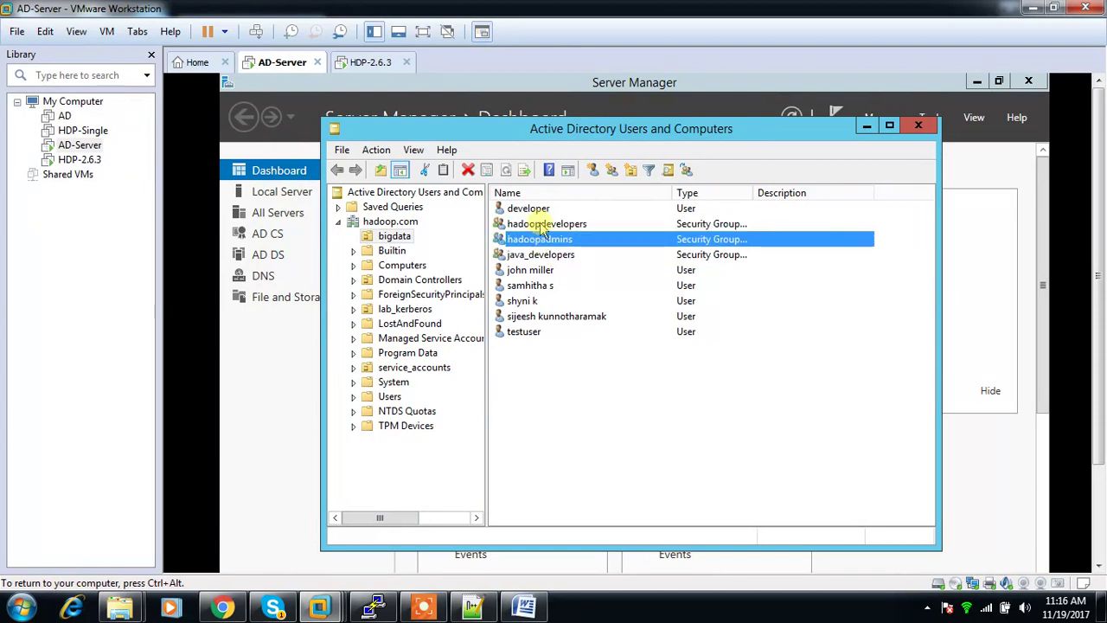
{"action": "left_click", "coordinate": [517, 222]}
{"action": "left_click", "coordinate": [530, 241]}
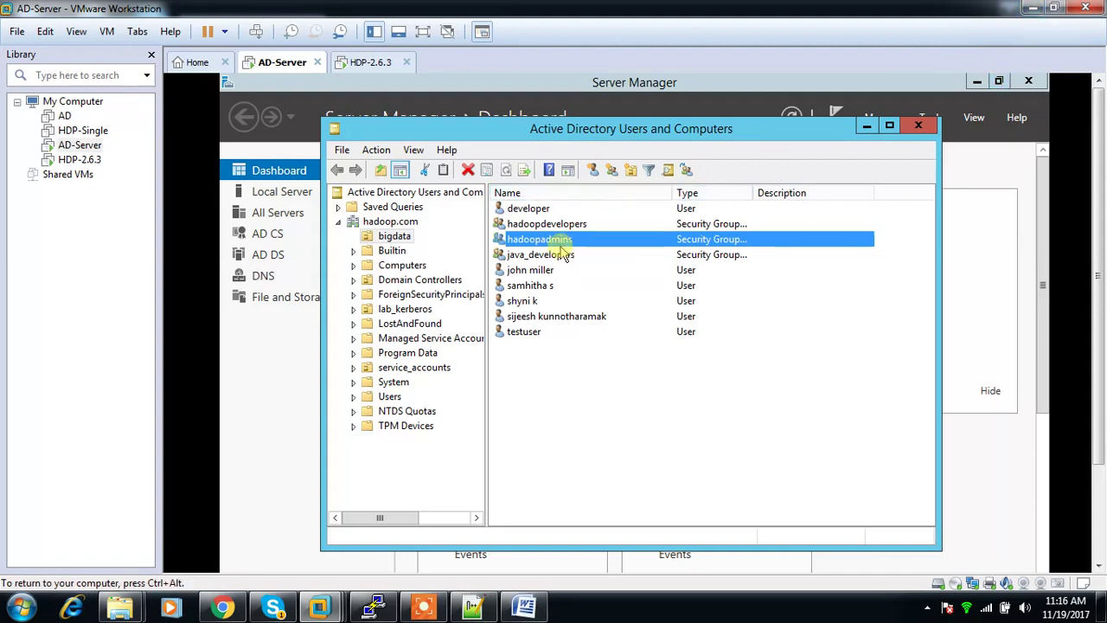
{"action": "left_click", "coordinate": [1033, 8]}
{"action": "scroll", "coordinate": [363, 208], "scroll_direction": "up", "scroll_amount": 3}
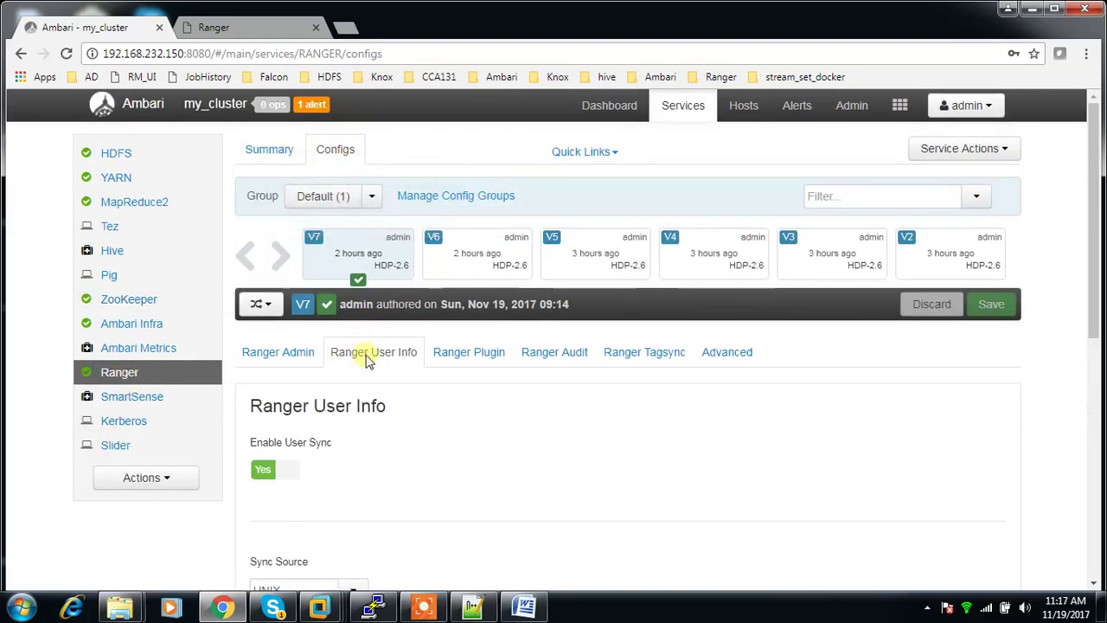
Step: Switch Ranger User Info's Sync Source from UNIX to LDAP/AD and review the Common Configs fields
{"action": "scroll", "coordinate": [372, 365], "scroll_direction": "down", "scroll_amount": 1}
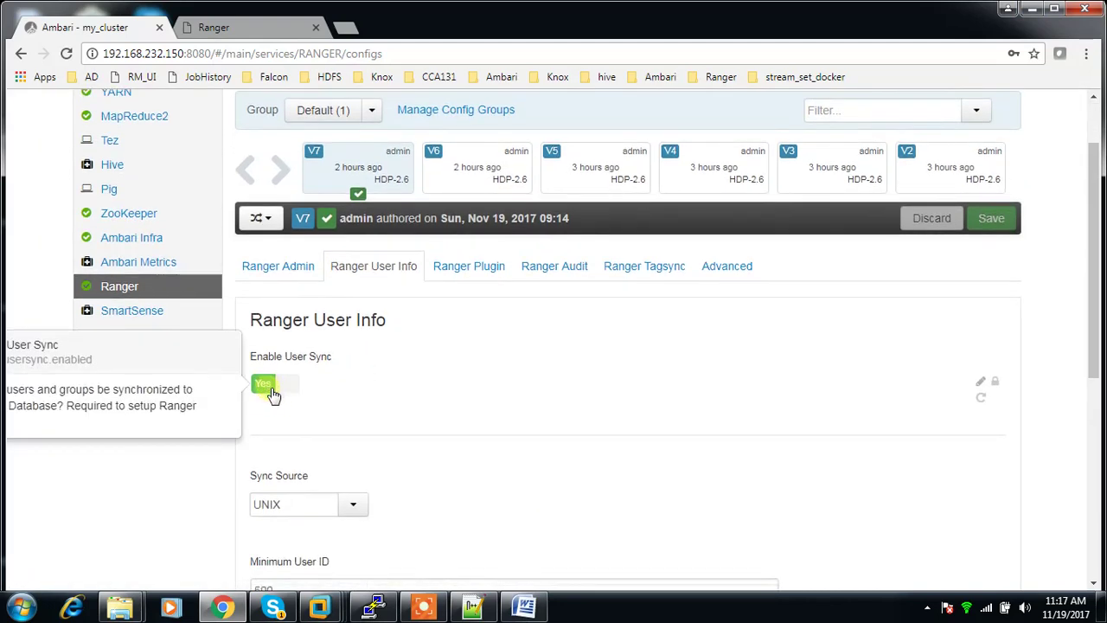
{"action": "scroll", "coordinate": [272, 395], "scroll_direction": "down", "scroll_amount": 1}
{"action": "scroll", "coordinate": [338, 429], "scroll_direction": "down", "scroll_amount": 2}
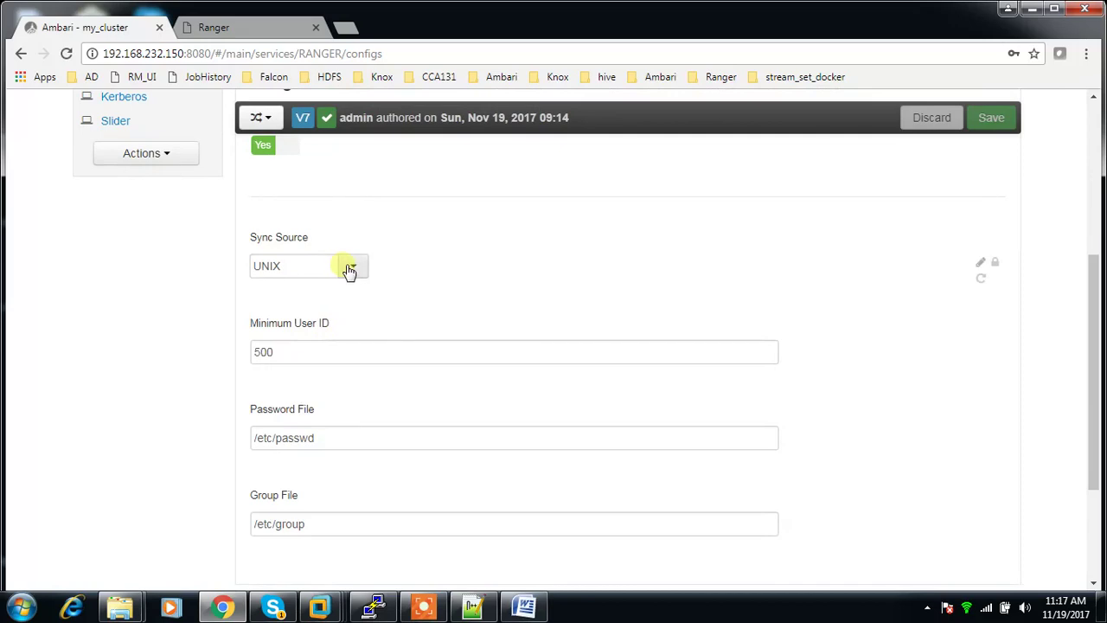
{"action": "left_click", "coordinate": [349, 270]}
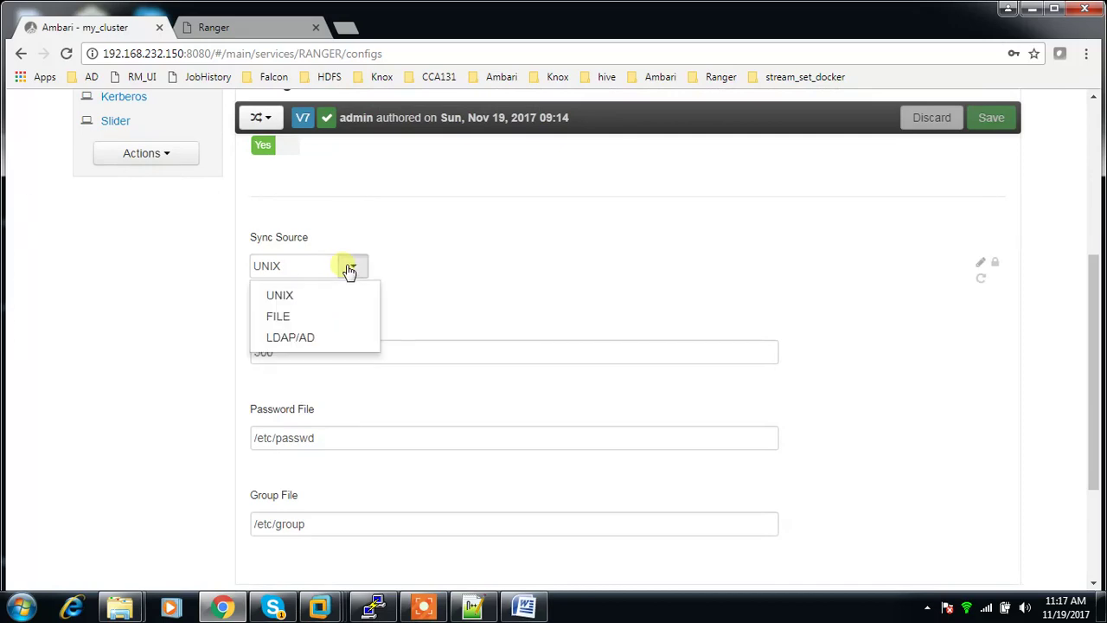
{"action": "left_click", "coordinate": [321, 339]}
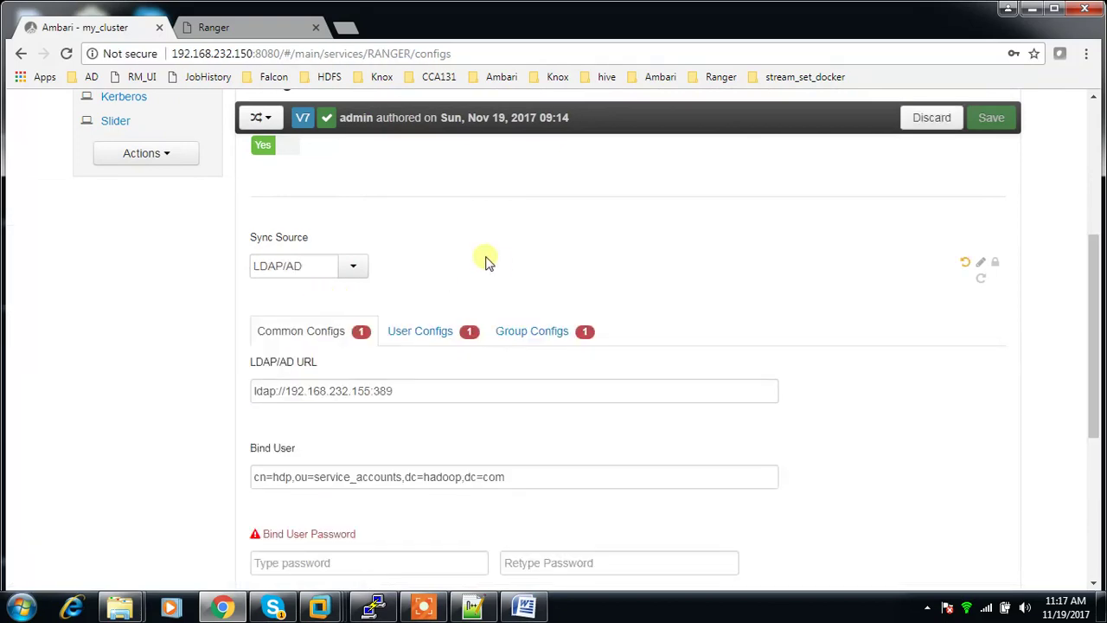
{"action": "scroll", "coordinate": [508, 291], "scroll_direction": "down", "scroll_amount": 1}
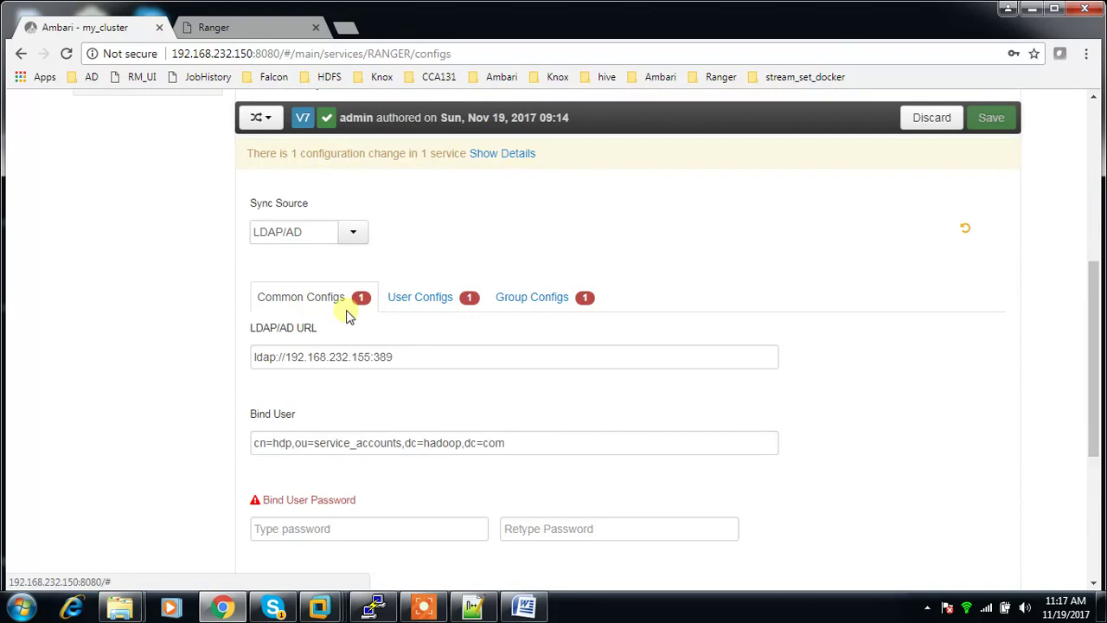
{"action": "scroll", "coordinate": [353, 316], "scroll_direction": "up", "scroll_amount": 1}
{"action": "scroll", "coordinate": [353, 377], "scroll_direction": "up", "scroll_amount": 2}
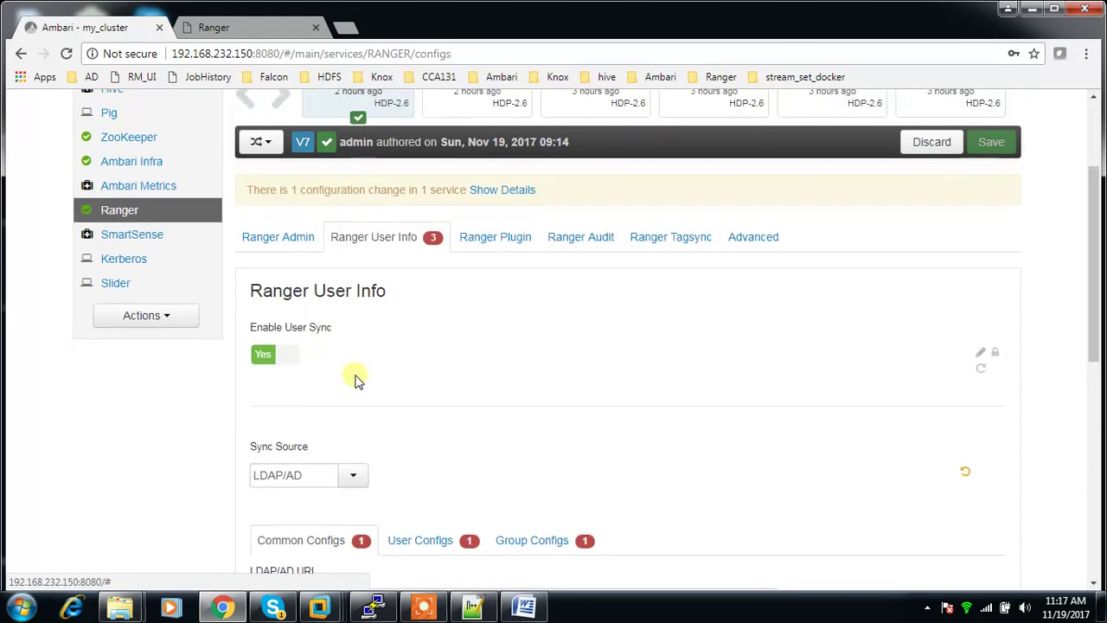
{"action": "scroll", "coordinate": [480, 495], "scroll_direction": "down", "scroll_amount": 2}
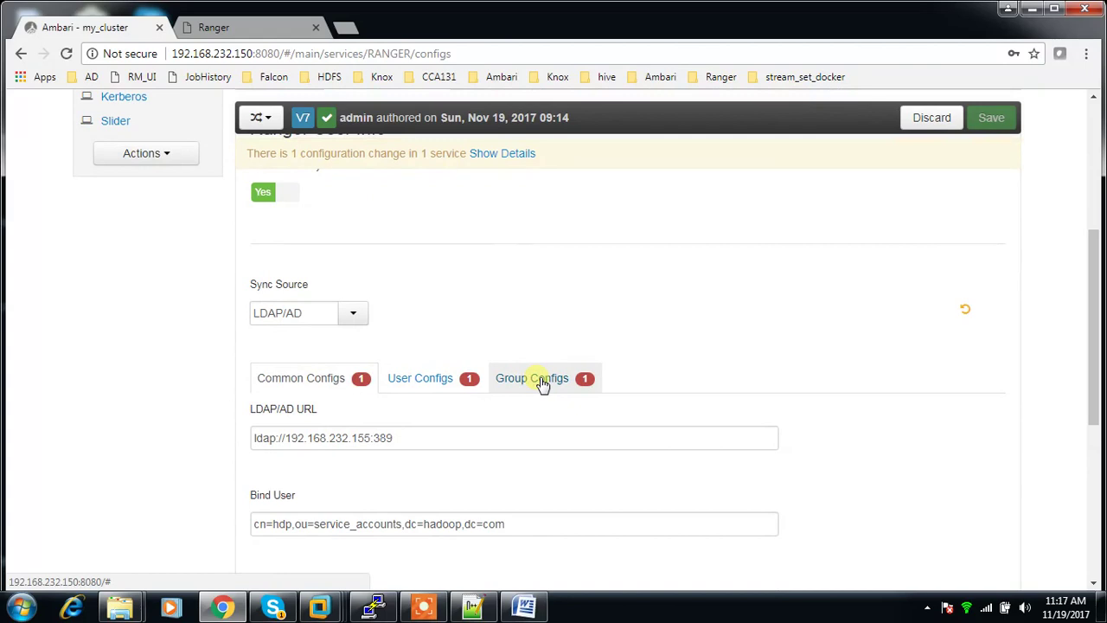
{"action": "scroll", "coordinate": [569, 470], "scroll_direction": "down", "scroll_amount": 1}
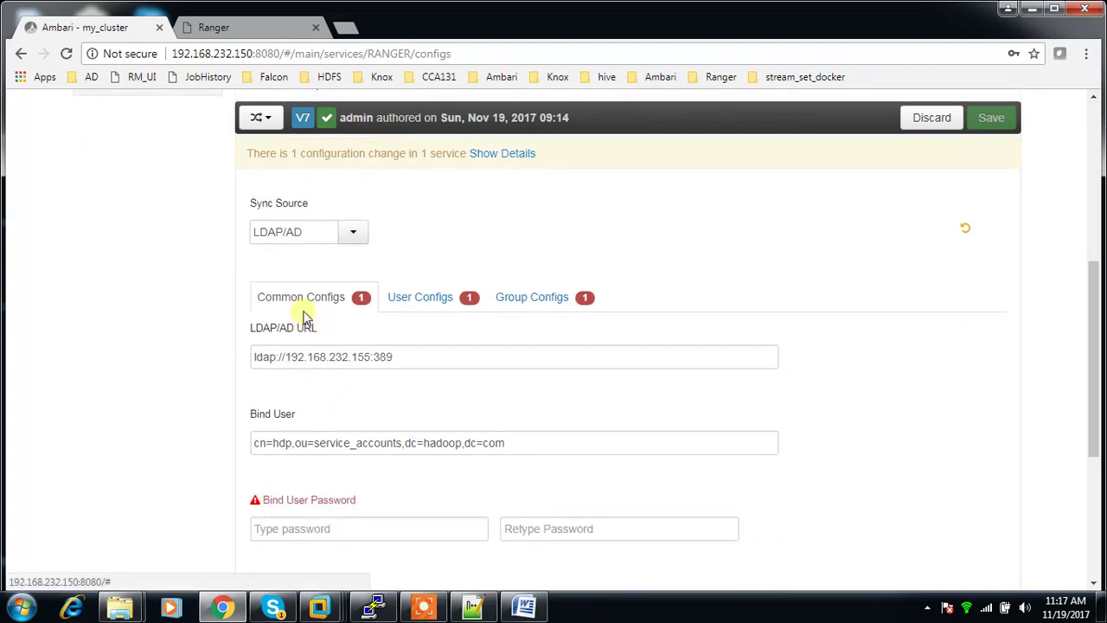
Step: Inspect the LDAP/AD URL ldap://192.168.232.155:389 and Bind User values, then bring up the AD-Server VM
{"action": "left_click_drag", "start_coordinate": [394, 356], "coordinate": [257, 357]}
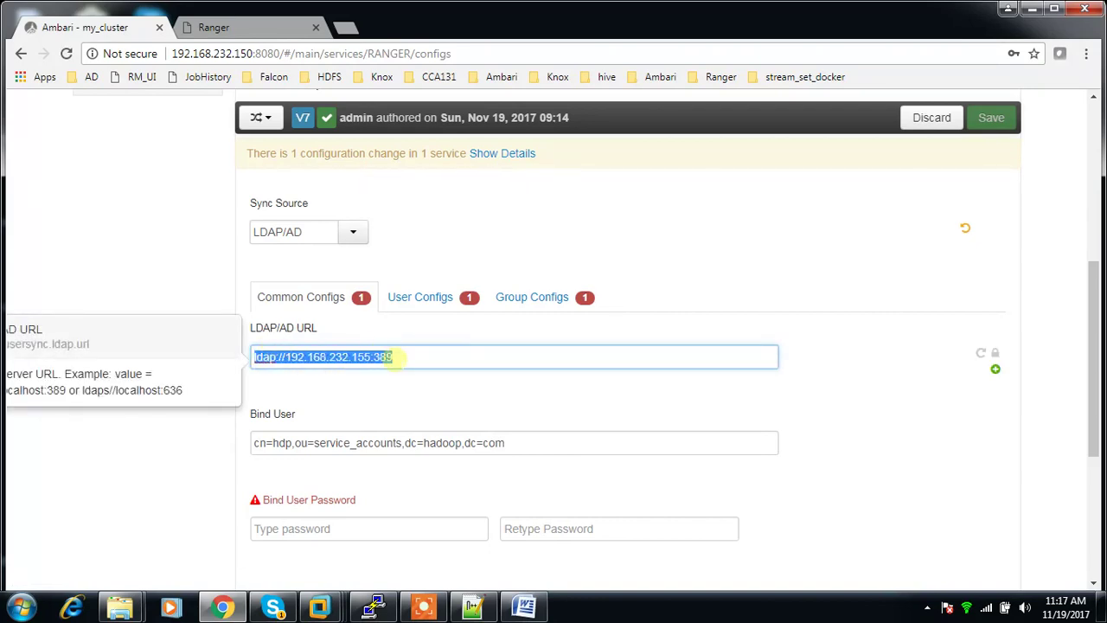
{"action": "left_click", "coordinate": [286, 356]}
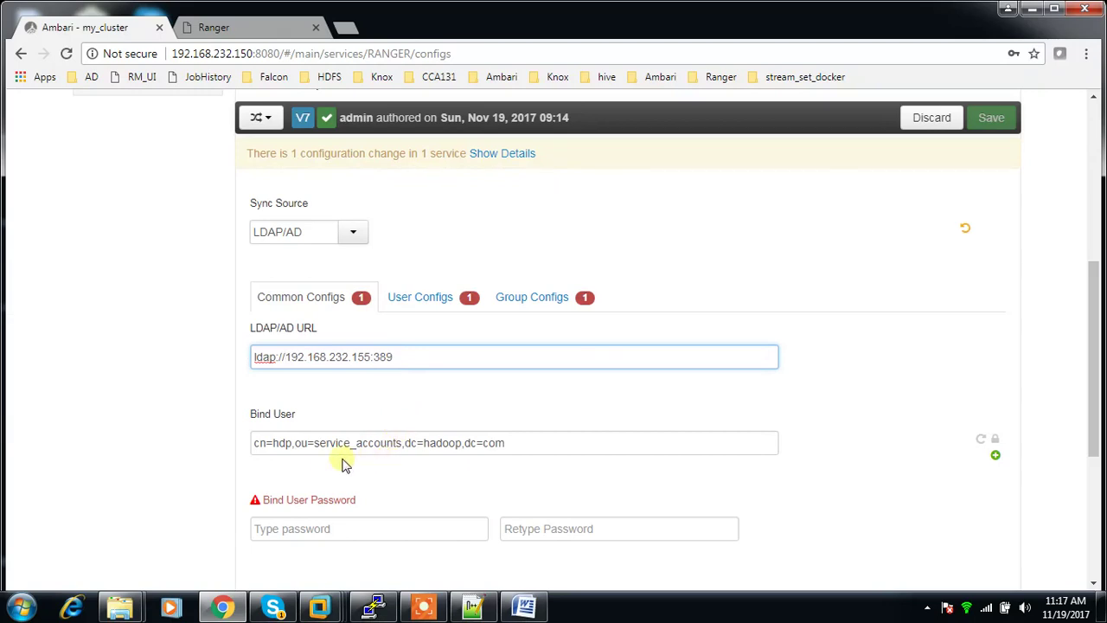
{"action": "left_click", "coordinate": [292, 443]}
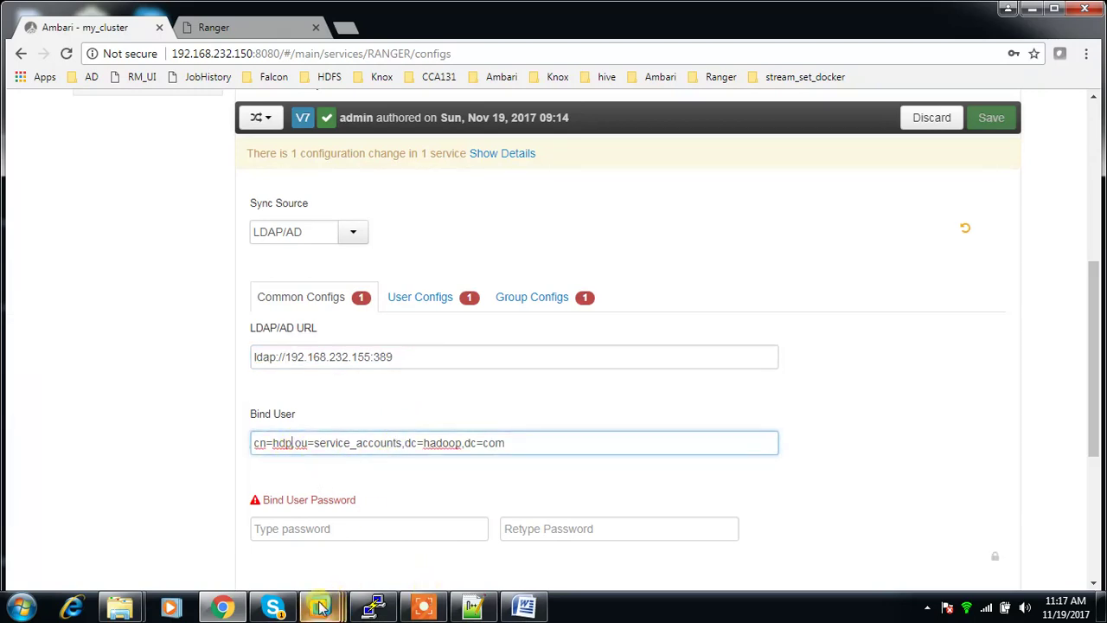
{"action": "mouse_move", "coordinate": [320, 608]}
{"action": "left_click", "coordinate": [347, 501]}
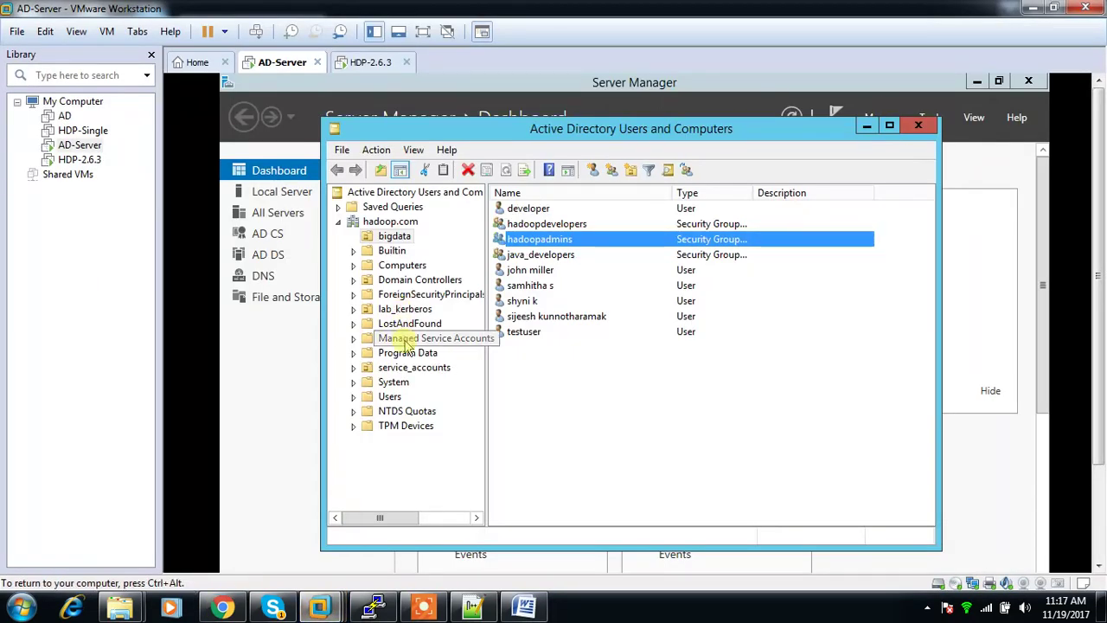
Step: Read hdp's distinguishedName cn=hdp,ou=service_accounts,dc=hadoop,dc=com in its Attribute Editor, then return to Bind User Password
{"action": "left_click", "coordinate": [359, 372]}
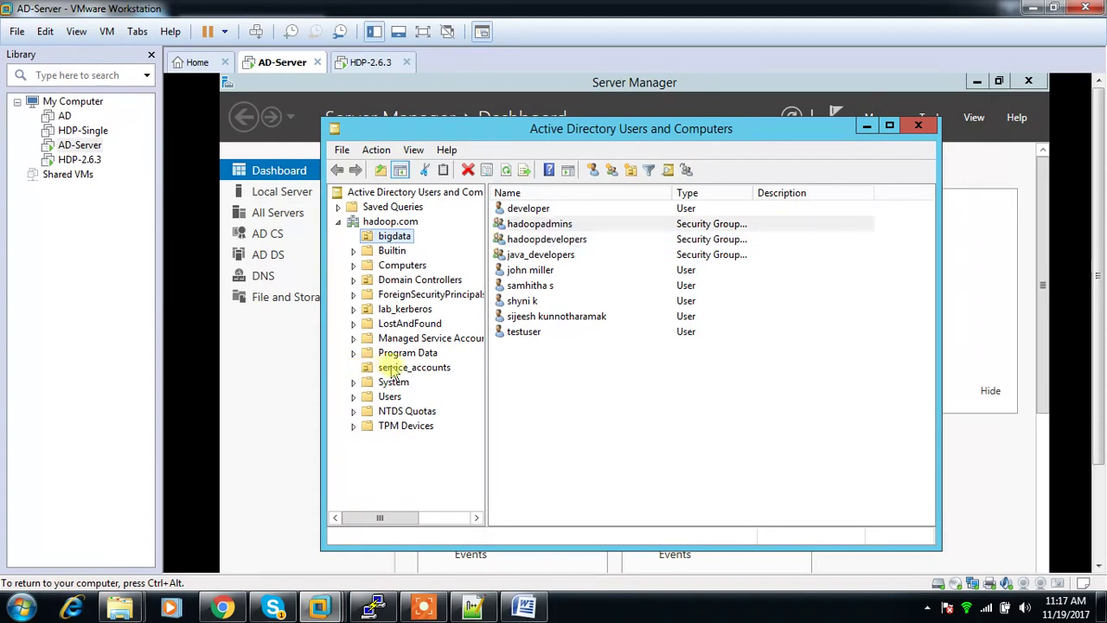
{"action": "left_click", "coordinate": [396, 369]}
{"action": "right_click", "coordinate": [516, 210]}
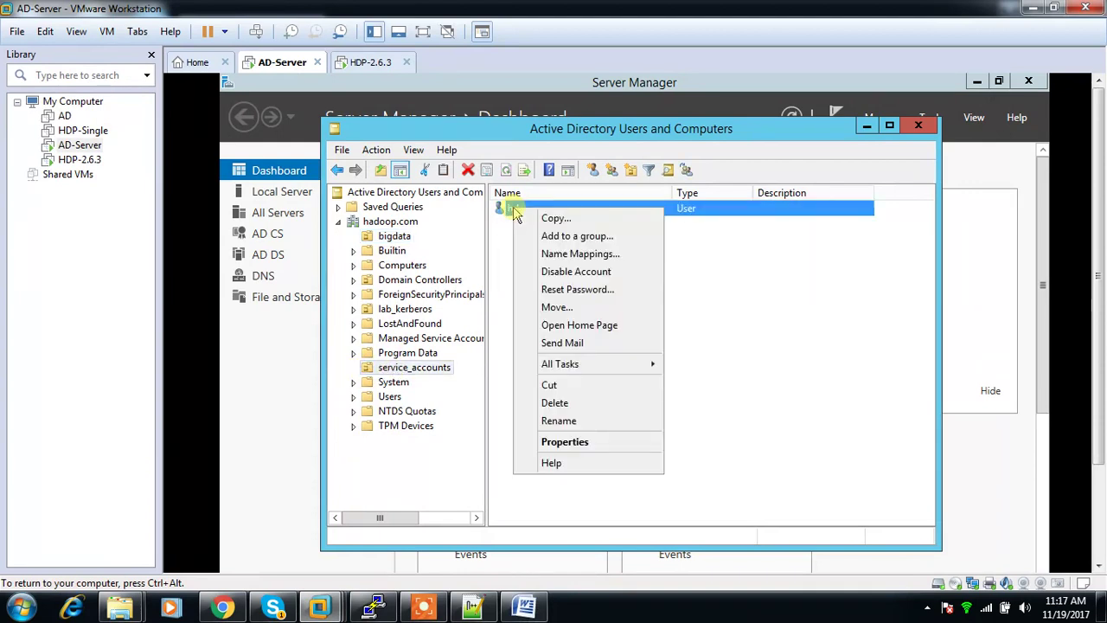
{"action": "left_click", "coordinate": [569, 443]}
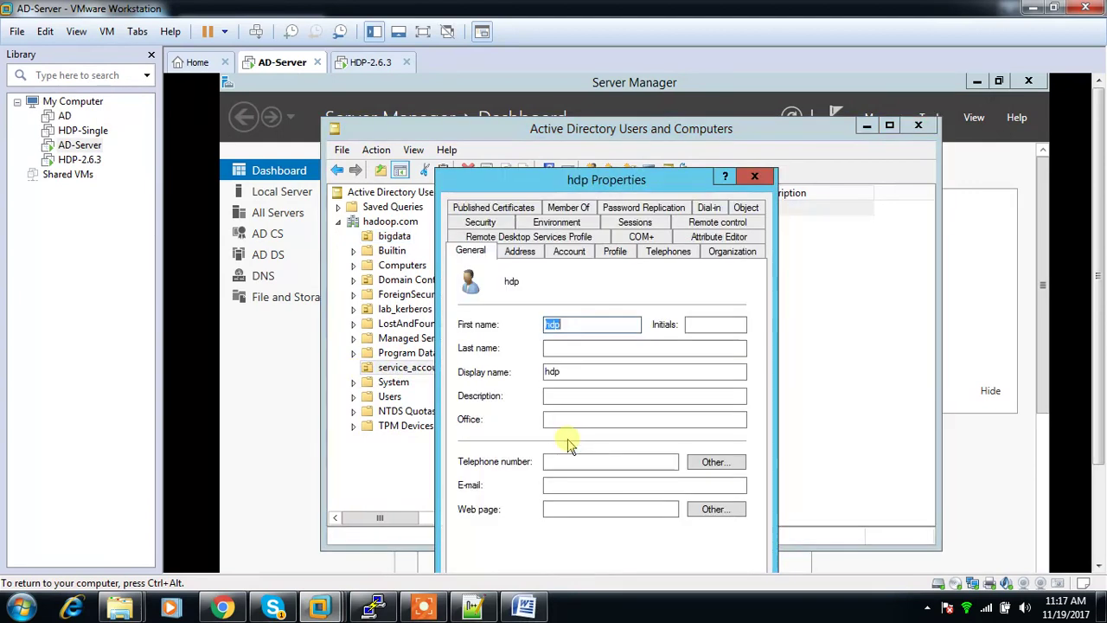
{"action": "left_click", "coordinate": [717, 239]}
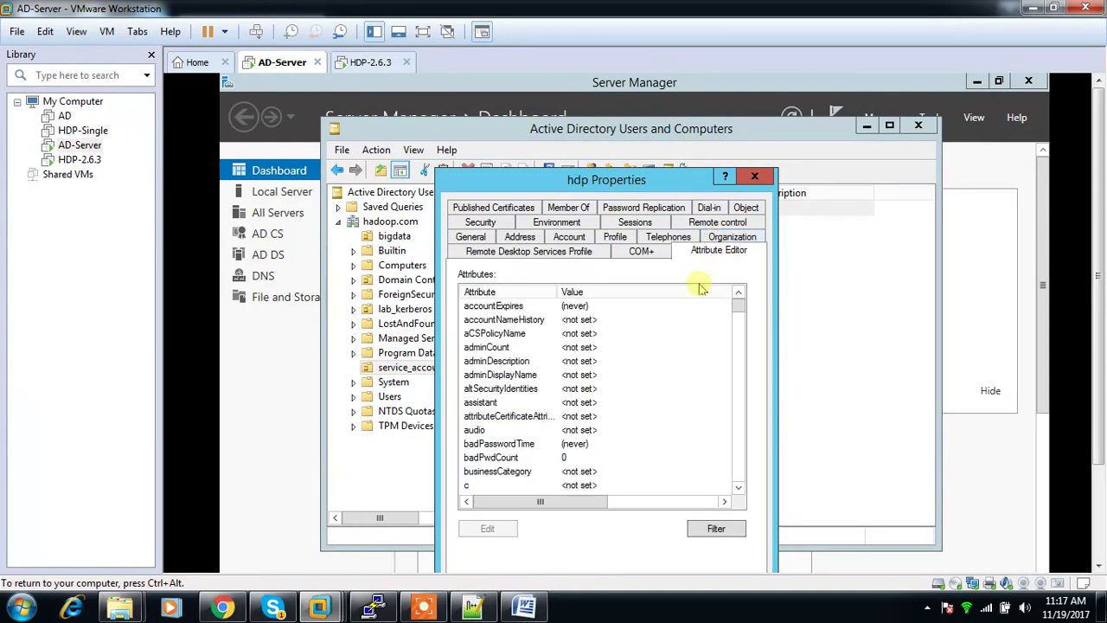
{"action": "scroll", "coordinate": [586, 419], "scroll_direction": "down", "scroll_amount": 3}
{"action": "scroll", "coordinate": [587, 419], "scroll_direction": "down", "scroll_amount": 5}
{"action": "double_click", "coordinate": [597, 415]}
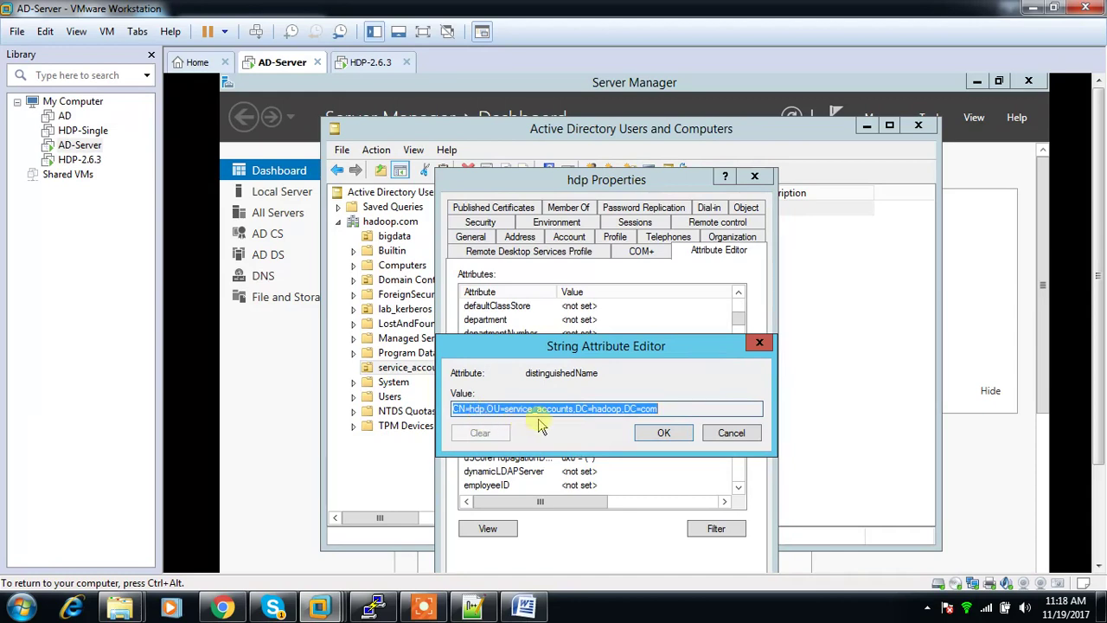
{"action": "left_click", "coordinate": [223, 608]}
{"action": "left_click", "coordinate": [317, 529]}
Step: Enter the bind user's password in Bind User Password and again in Retype Password
{"action": "type", "text": "h"}
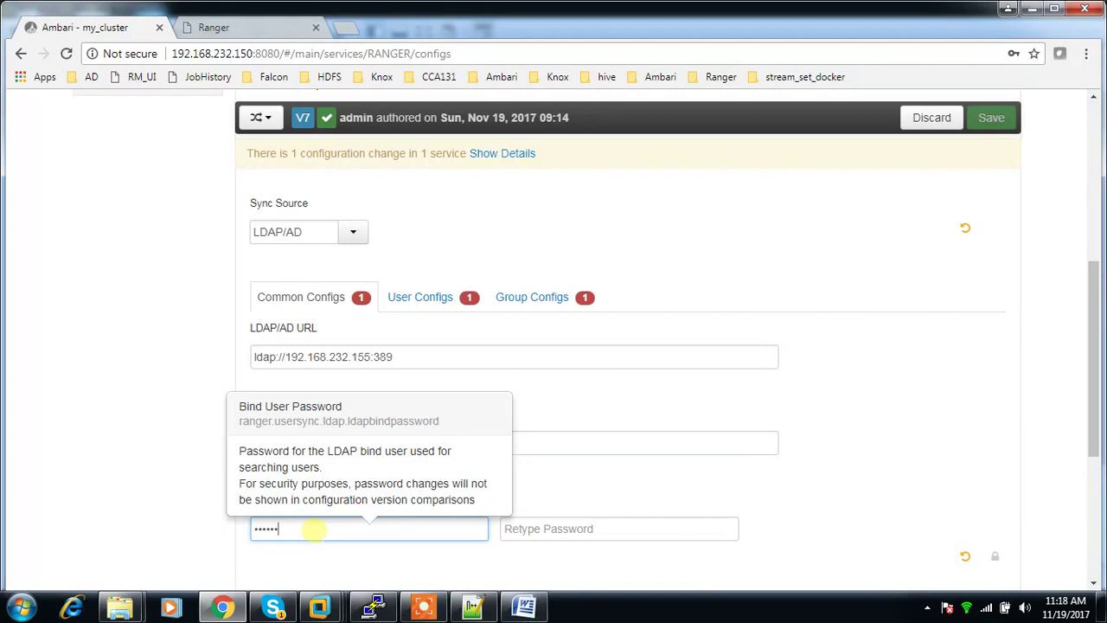
{"action": "key", "text": "Tab"}
{"action": "type", "text": "h"}
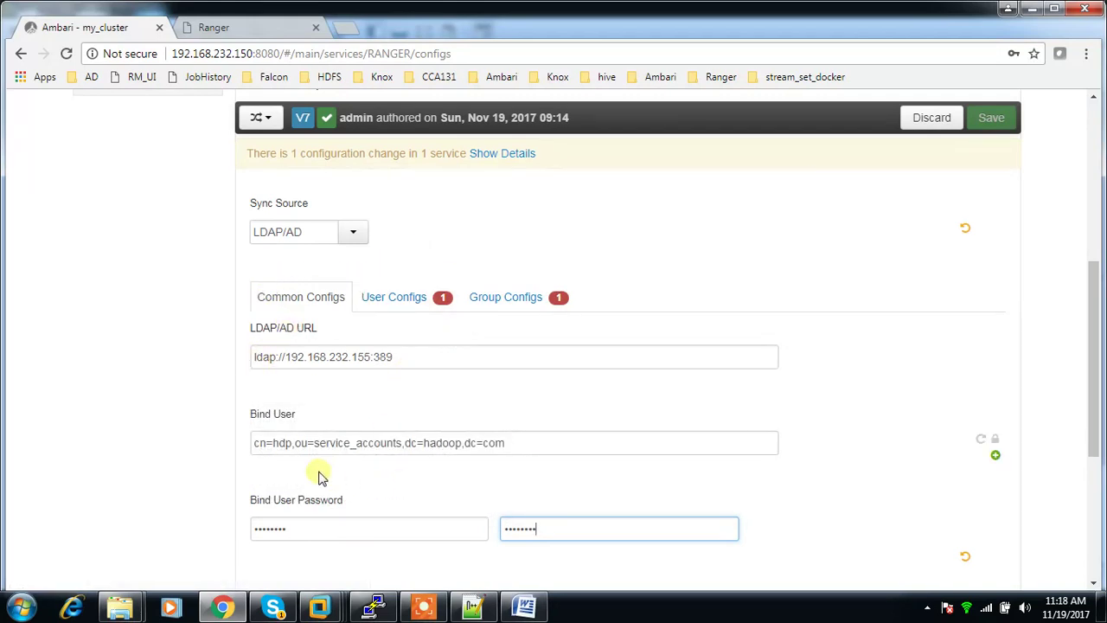
{"action": "scroll", "coordinate": [427, 481], "scroll_direction": "down", "scroll_amount": 2}
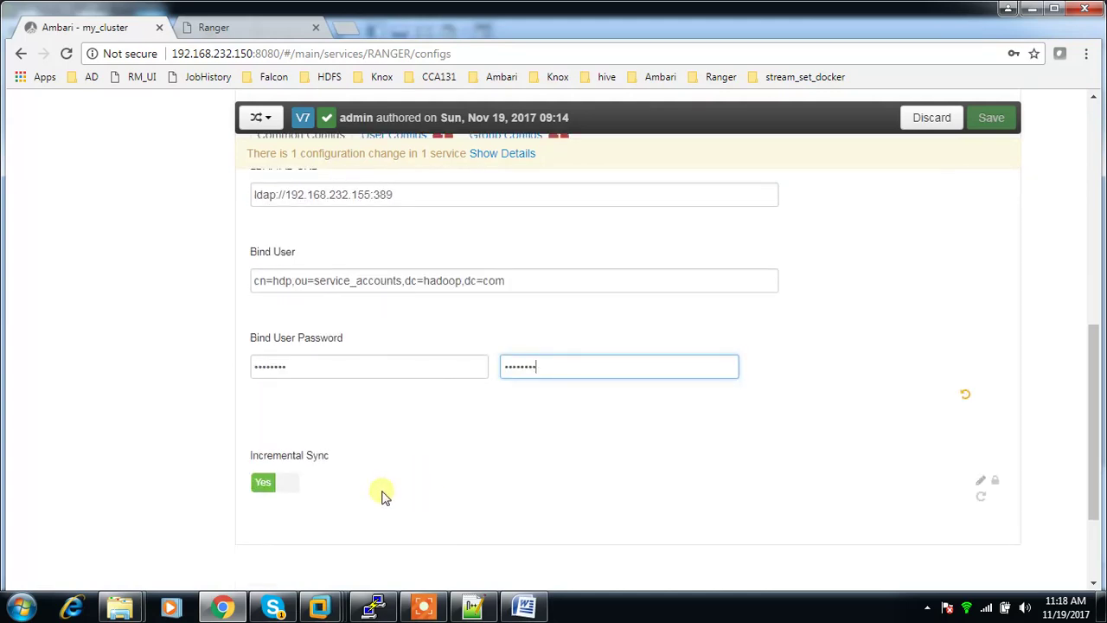
{"action": "scroll", "coordinate": [385, 495], "scroll_direction": "up", "scroll_amount": 1}
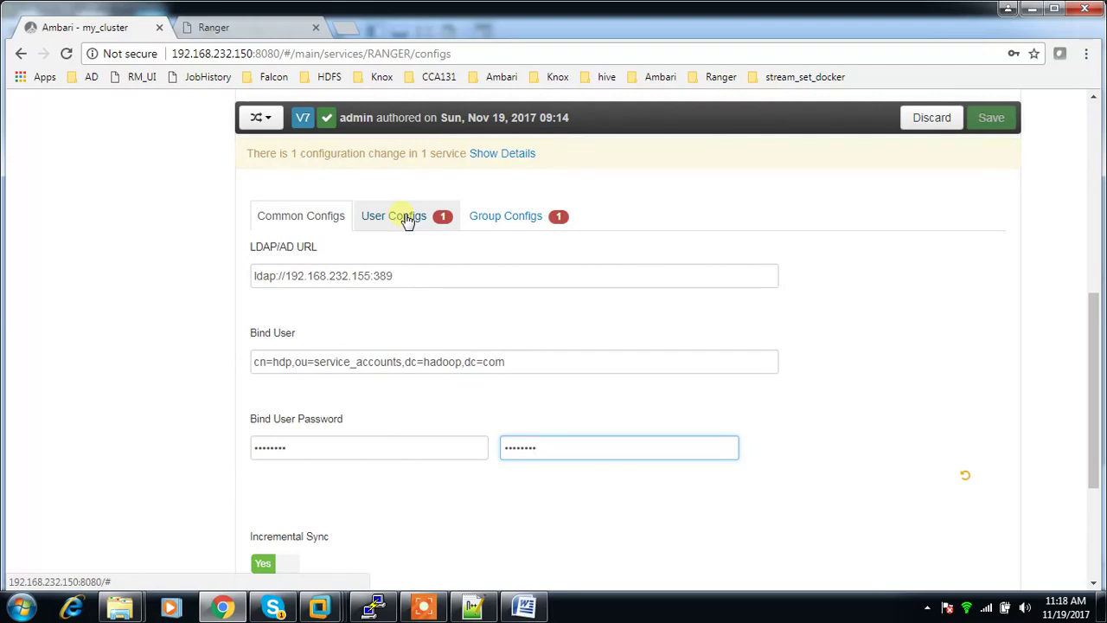
Step: Under User Configs, fill User Search Base with dc=hadoop,dc=com
{"action": "left_click", "coordinate": [405, 218]}
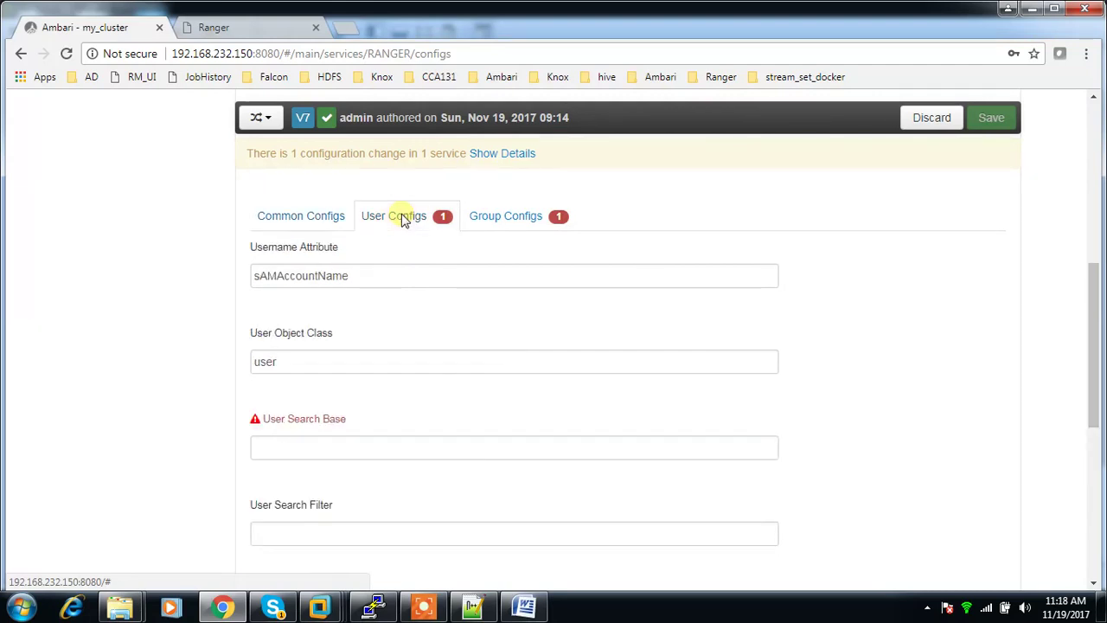
{"action": "left_click", "coordinate": [339, 449]}
{"action": "scroll", "coordinate": [339, 450], "scroll_direction": "down", "scroll_amount": 1}
{"action": "scroll", "coordinate": [339, 450], "scroll_direction": "up", "scroll_amount": 1}
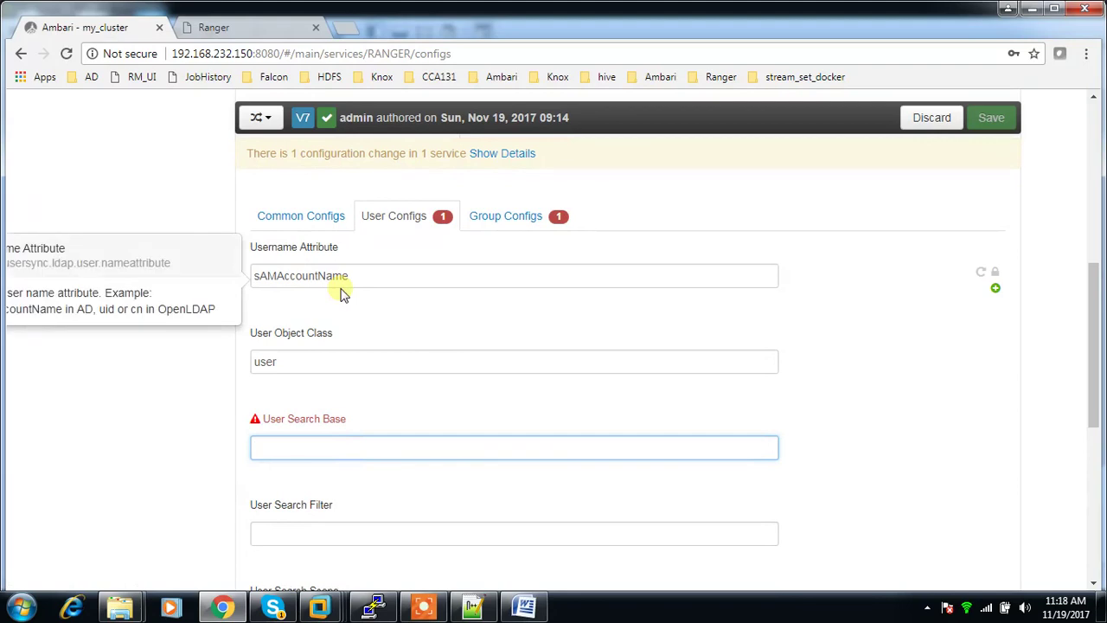
{"action": "type", "text": "d"}
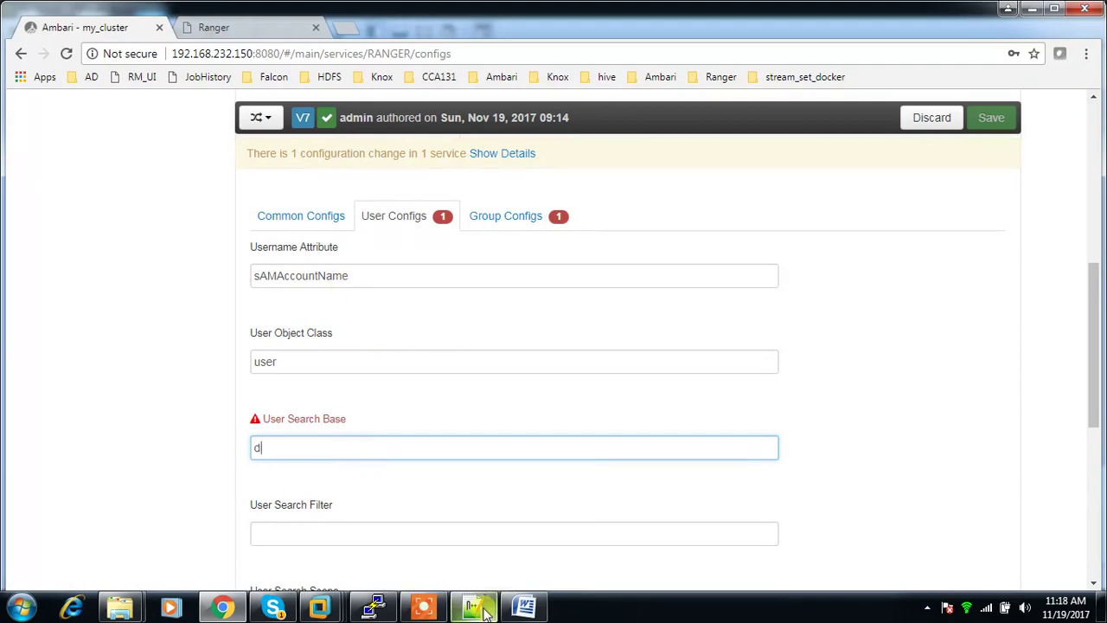
{"action": "type", "text": "c=hadoop,dc=com"}
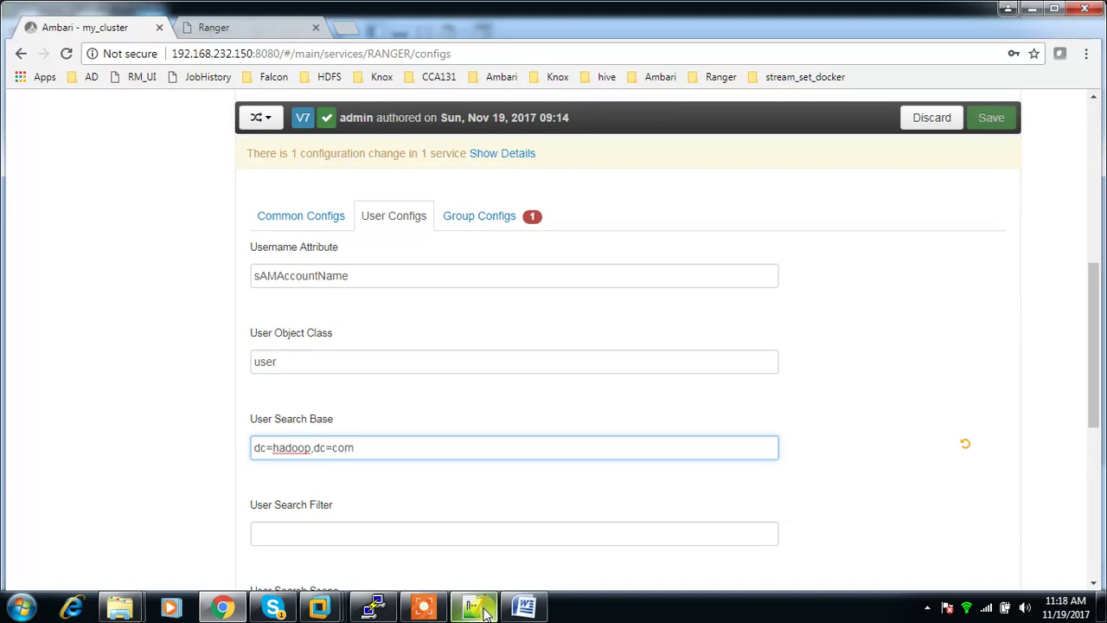
{"action": "mouse_move", "coordinate": [484, 612]}
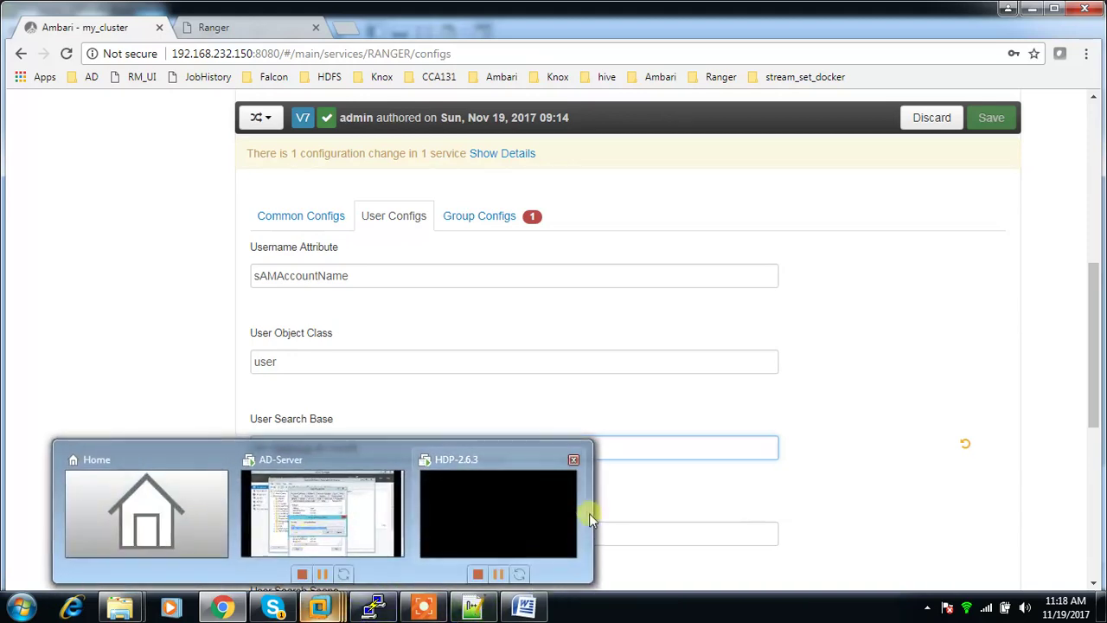
{"action": "left_click", "coordinate": [801, 486]}
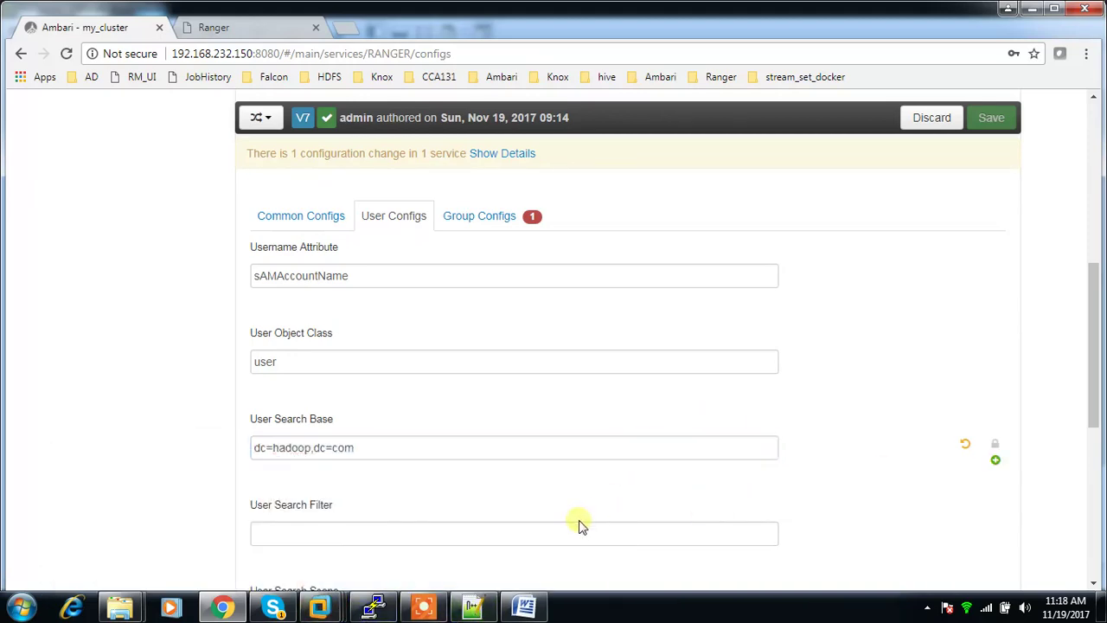
{"action": "scroll", "coordinate": [579, 525], "scroll_direction": "down", "scroll_amount": 1}
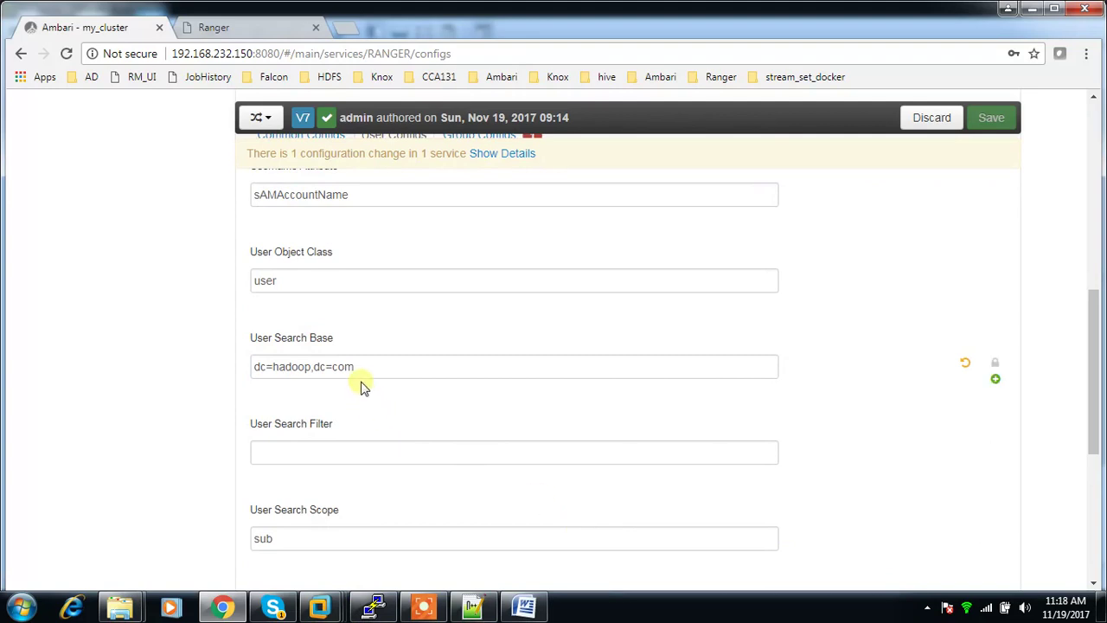
{"action": "left_click_drag", "start_coordinate": [368, 366], "coordinate": [252, 366]}
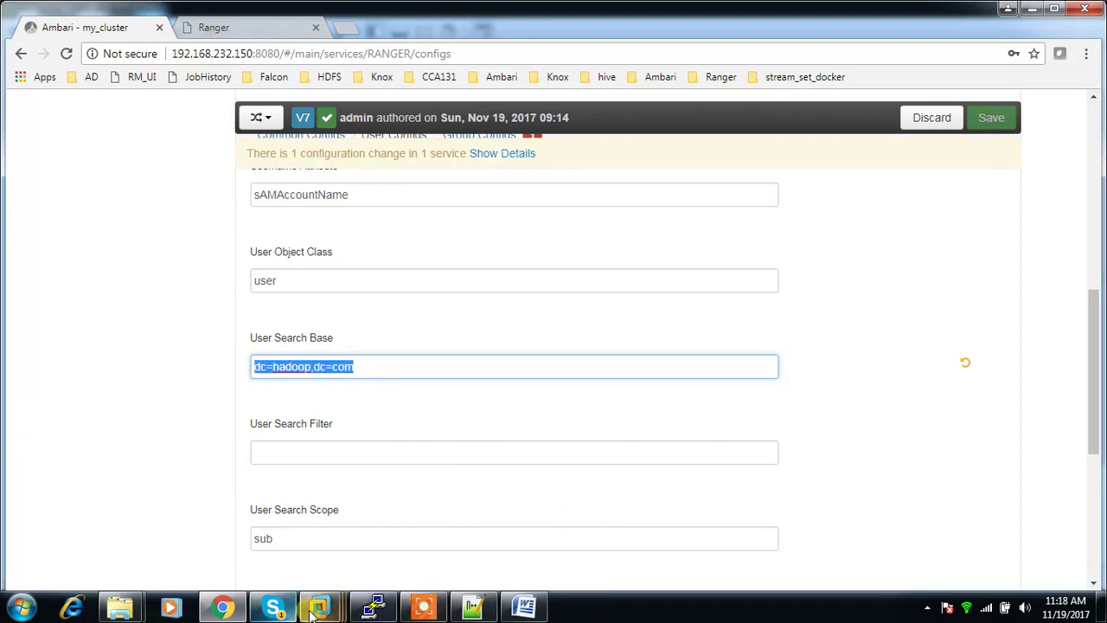
Step: Close hdp's attribute viewer and properties, then open the hadoop.com domain's Attribute Editor
{"action": "mouse_move", "coordinate": [320, 608]}
{"action": "left_click", "coordinate": [320, 526]}
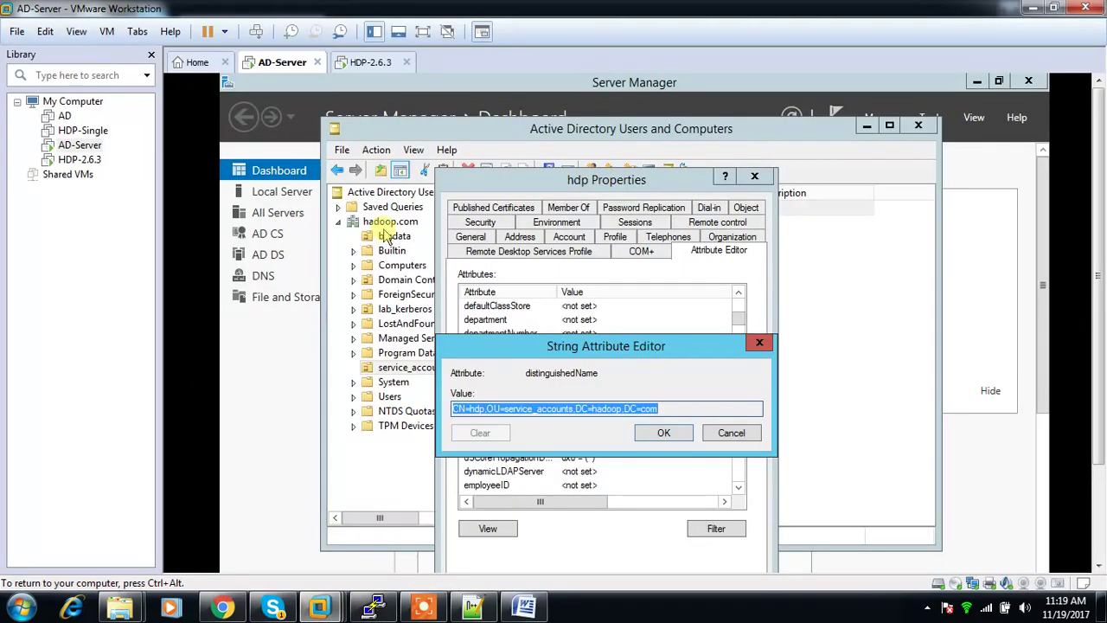
{"action": "left_click", "coordinate": [730, 433]}
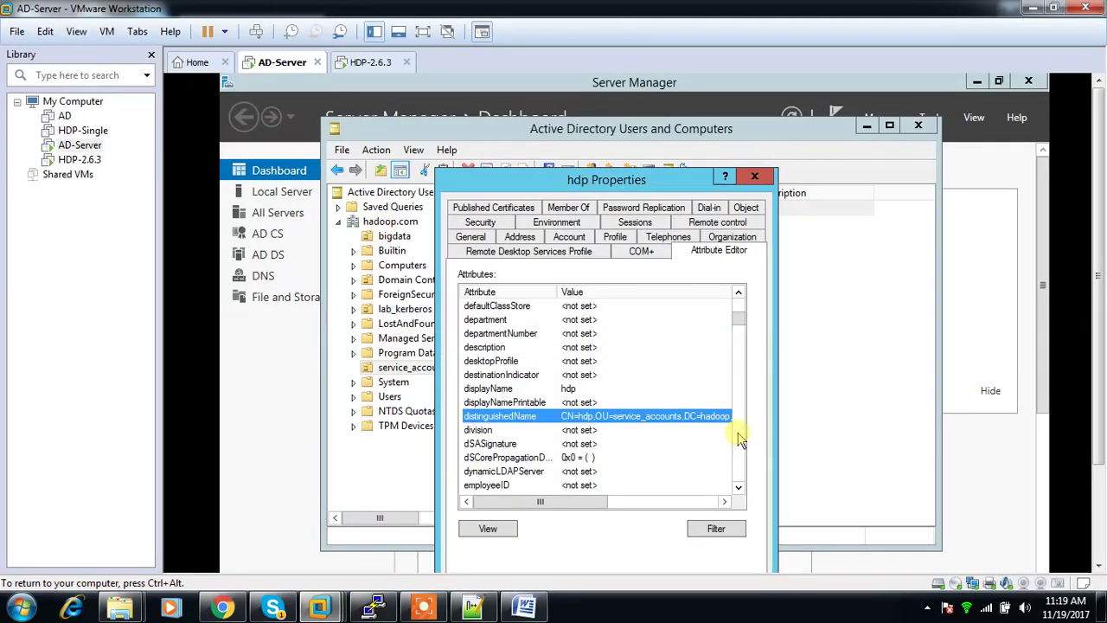
{"action": "left_click", "coordinate": [761, 178]}
{"action": "left_click", "coordinate": [368, 225]}
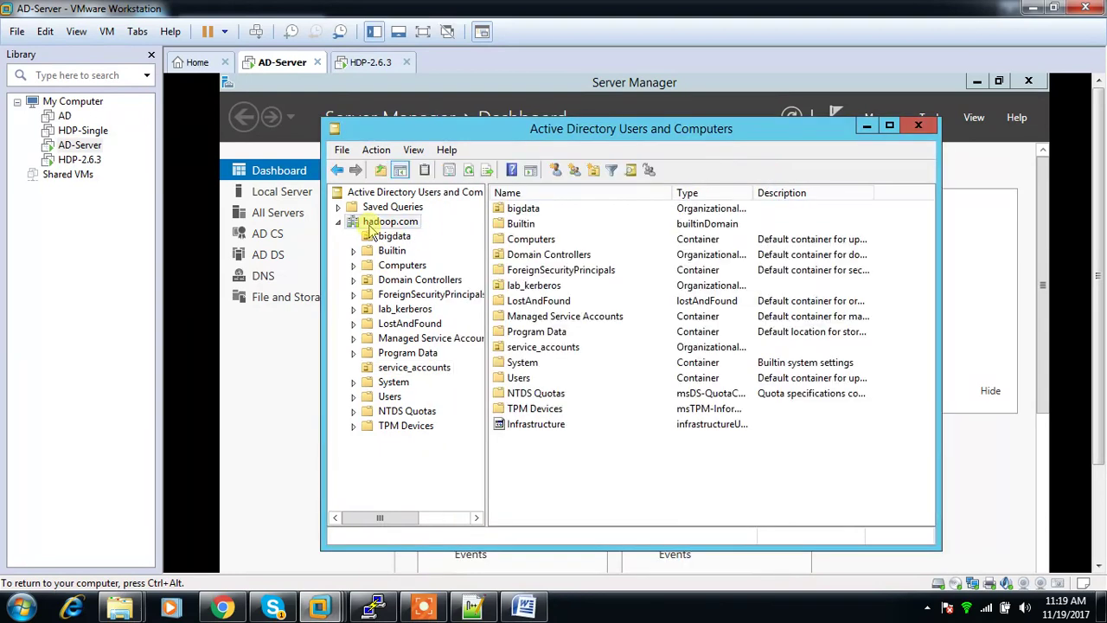
{"action": "right_click", "coordinate": [382, 223]}
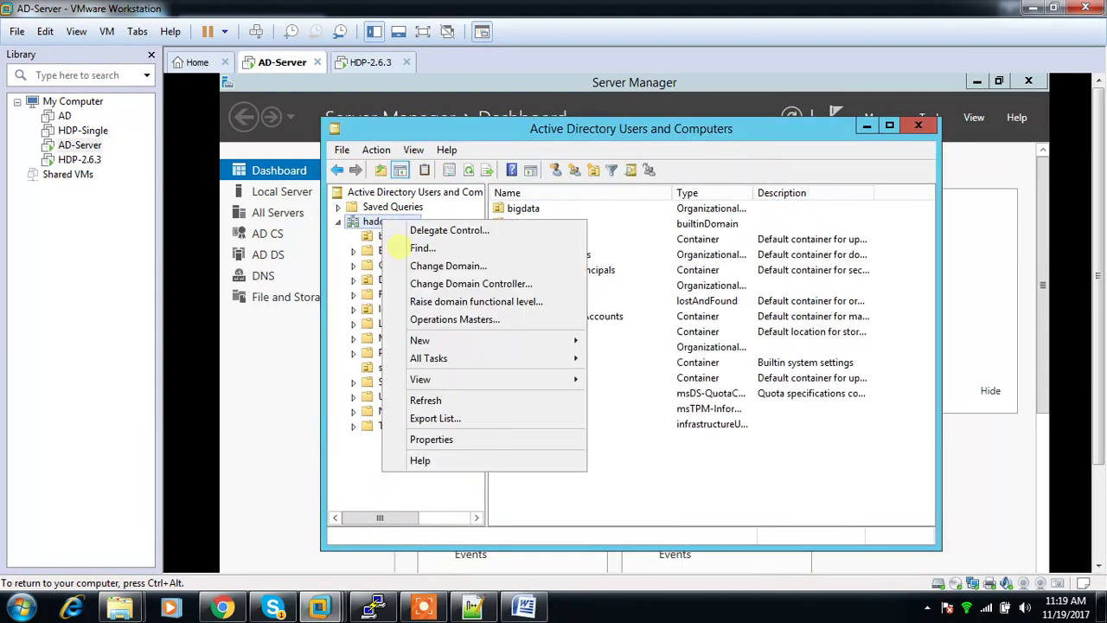
{"action": "left_click", "coordinate": [484, 440]}
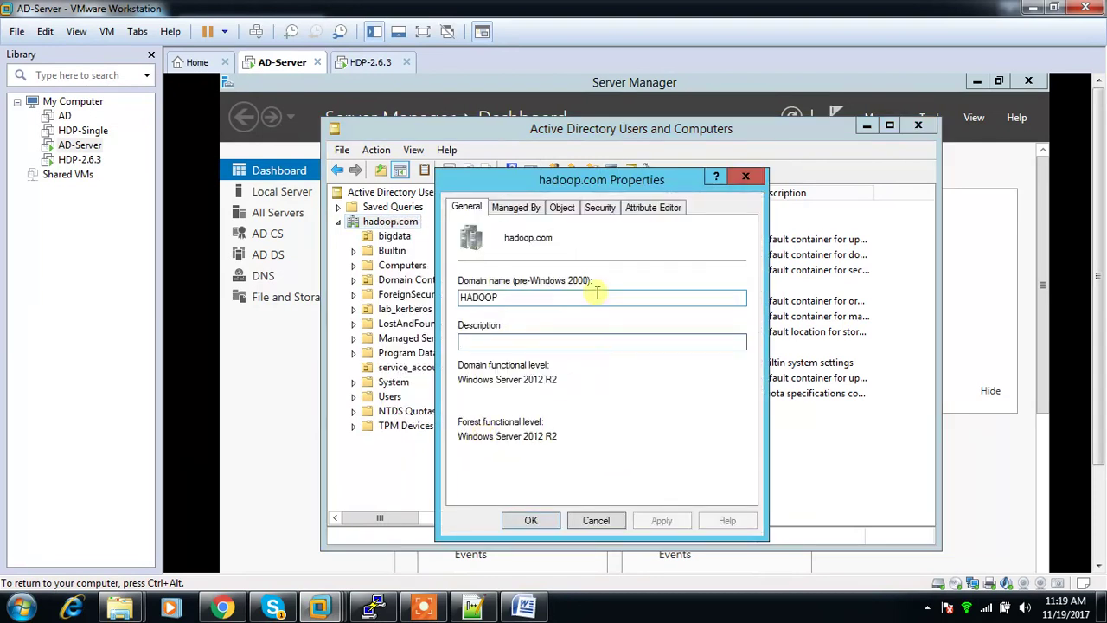
{"action": "left_click", "coordinate": [640, 211]}
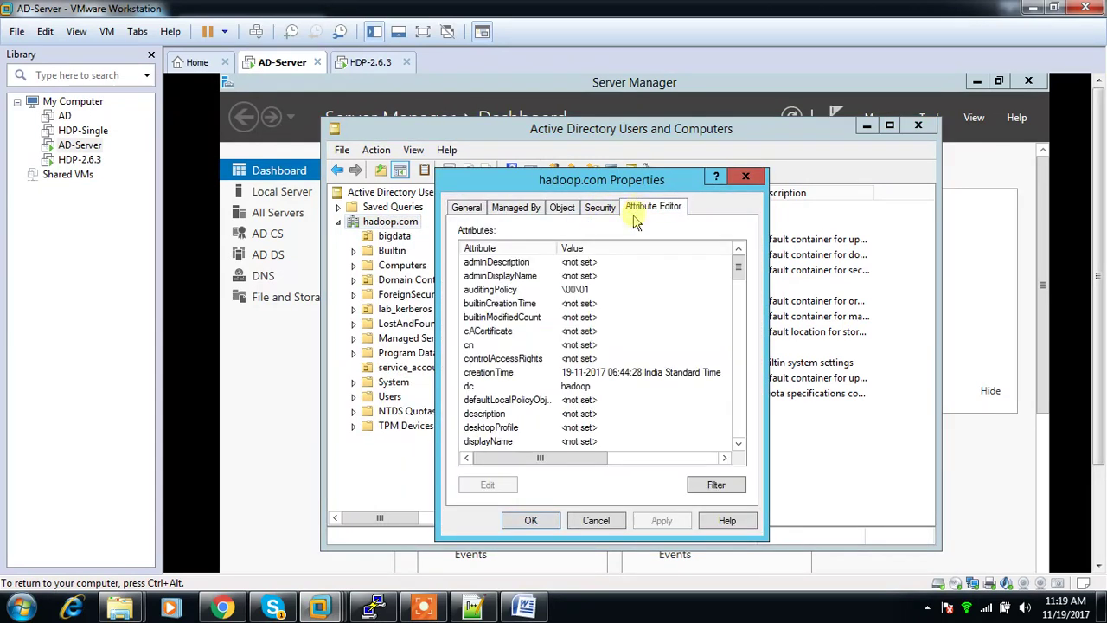
Step: Confirm hadoop.com's distinguishedName is DC=hadoop,DC=com, close its properties, and return to Ambari
{"action": "left_click", "coordinate": [601, 372]}
{"action": "scroll", "coordinate": [601, 372], "scroll_direction": "down", "scroll_amount": 4}
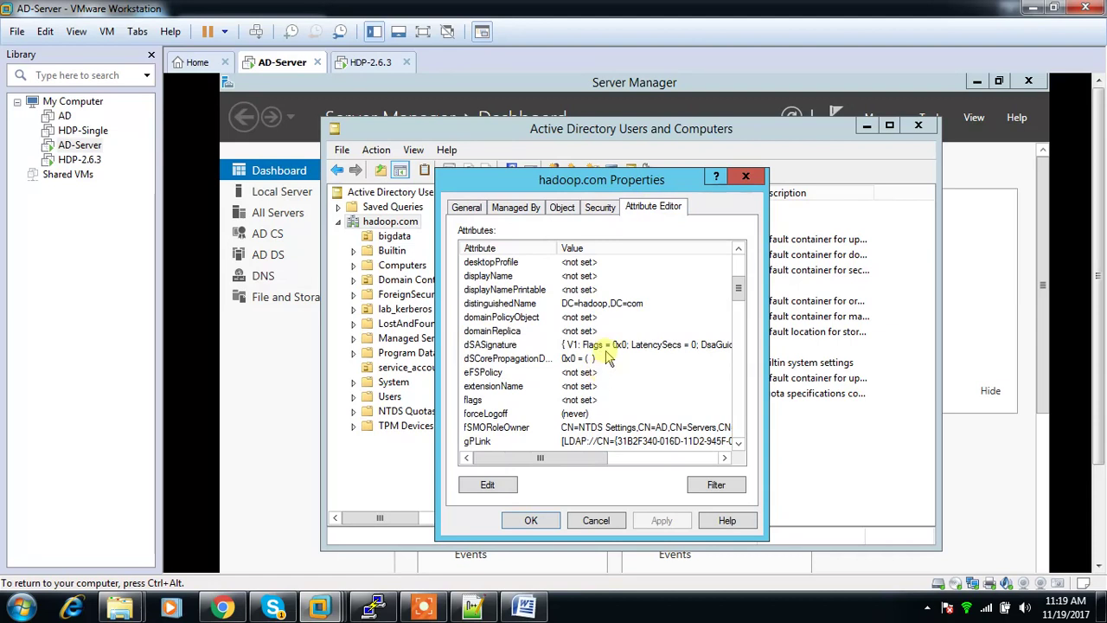
{"action": "scroll", "coordinate": [608, 358], "scroll_direction": "down", "scroll_amount": 2}
{"action": "scroll", "coordinate": [608, 359], "scroll_direction": "down", "scroll_amount": 5}
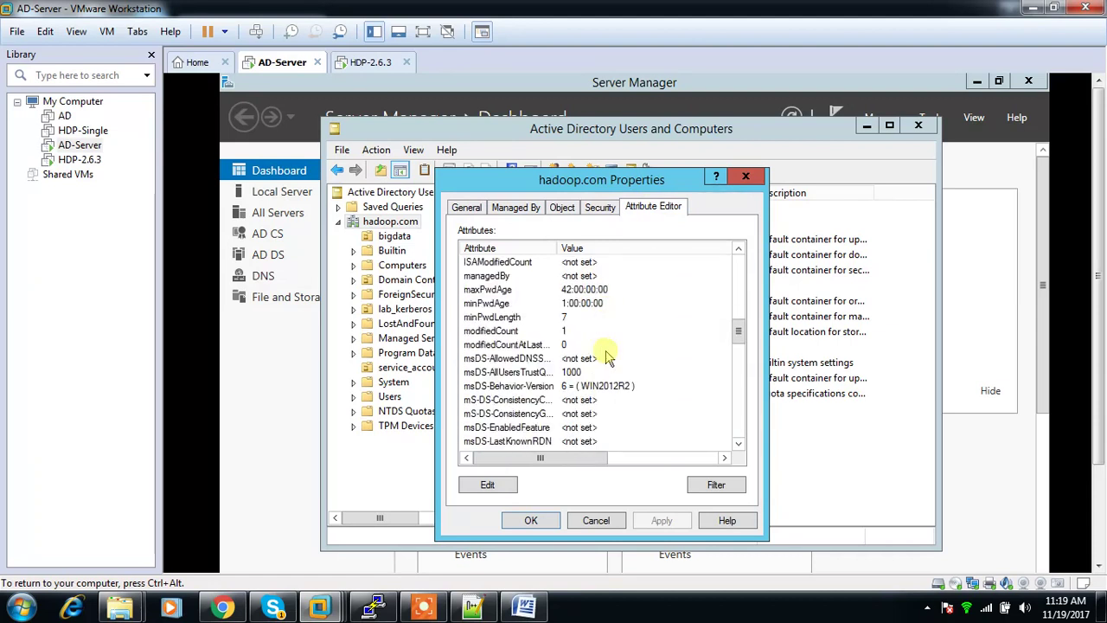
{"action": "scroll", "coordinate": [608, 358], "scroll_direction": "down", "scroll_amount": 9}
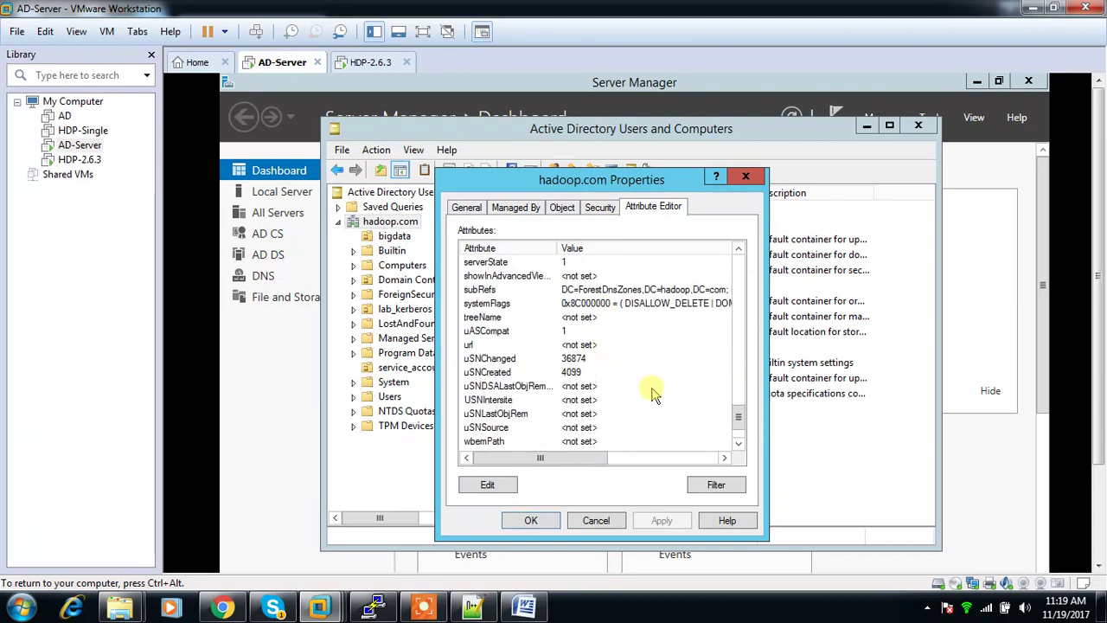
{"action": "scroll", "coordinate": [655, 394], "scroll_direction": "down", "scroll_amount": 4}
{"action": "left_click_drag", "start_coordinate": [735, 424], "coordinate": [732, 286]}
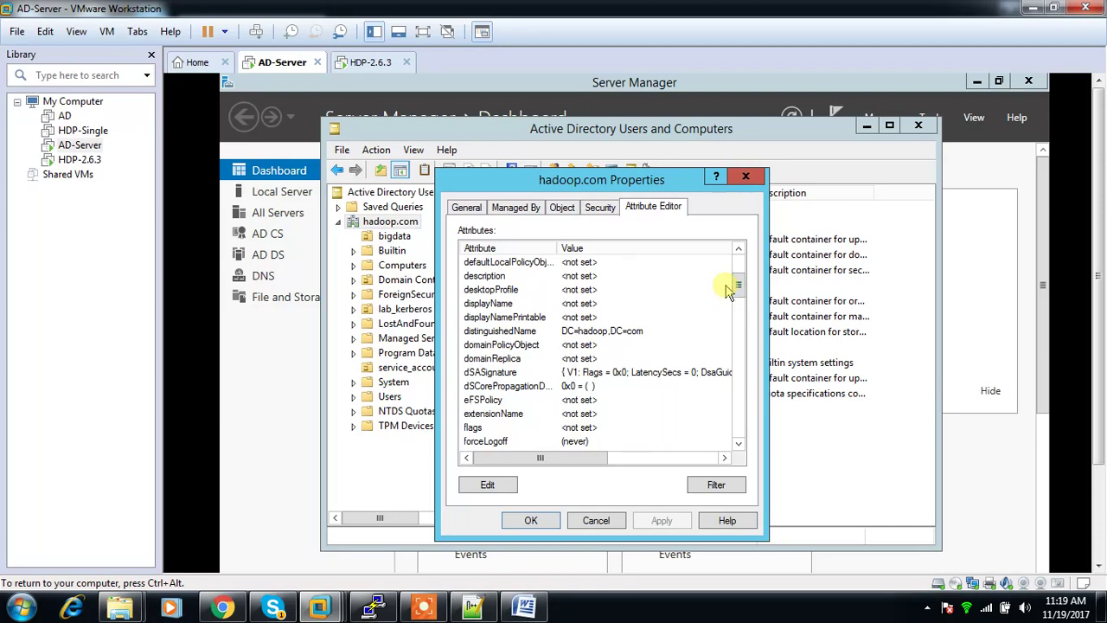
{"action": "left_click", "coordinate": [565, 333]}
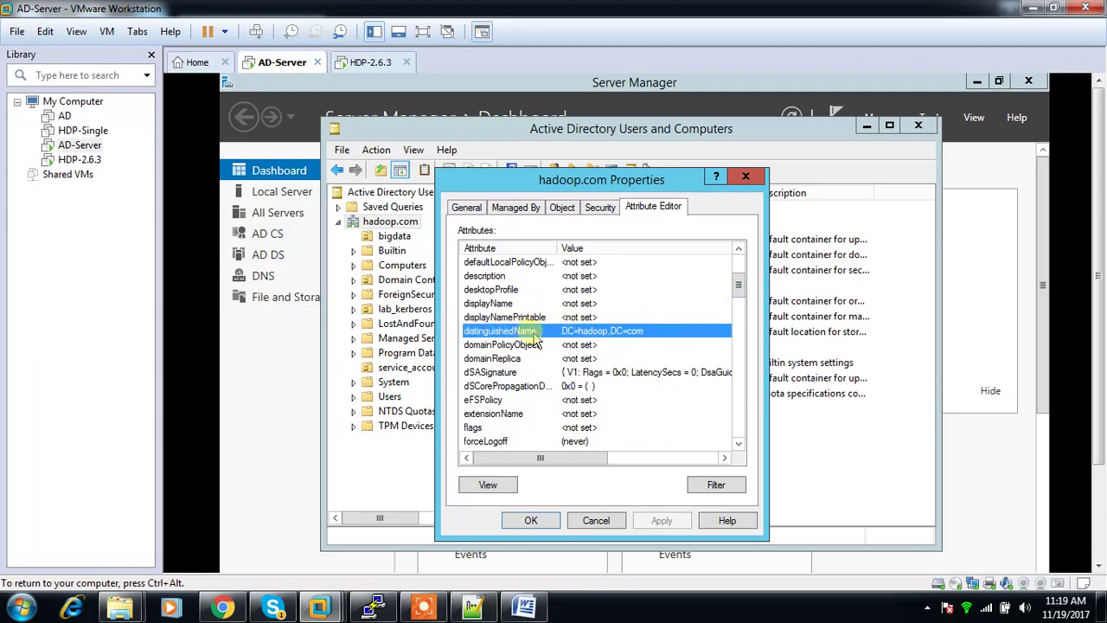
{"action": "left_click", "coordinate": [584, 521]}
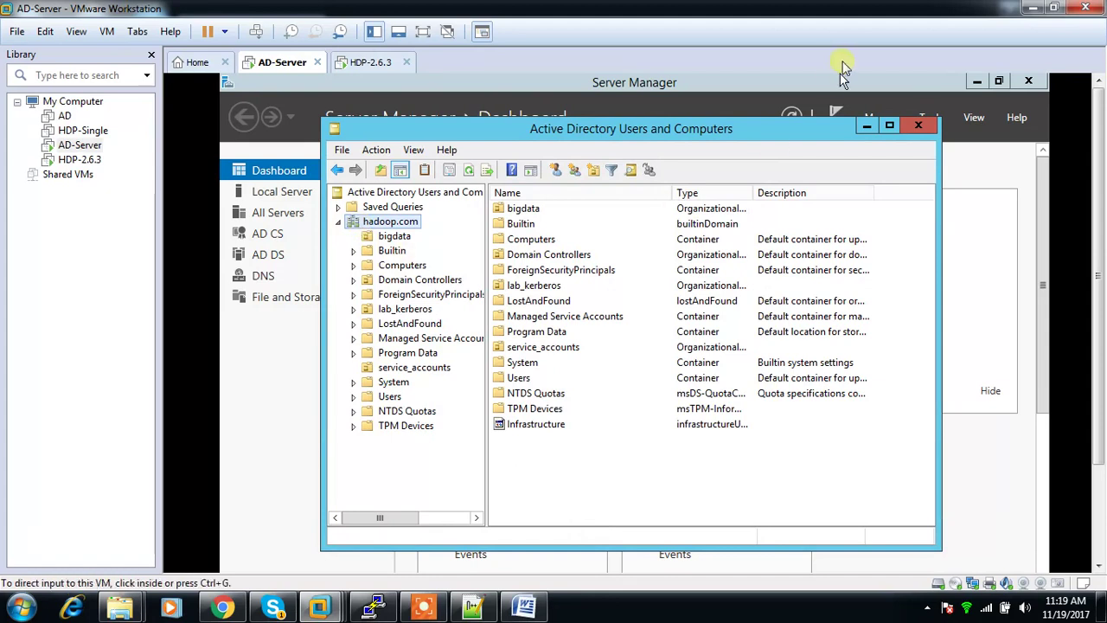
{"action": "left_click", "coordinate": [1032, 7]}
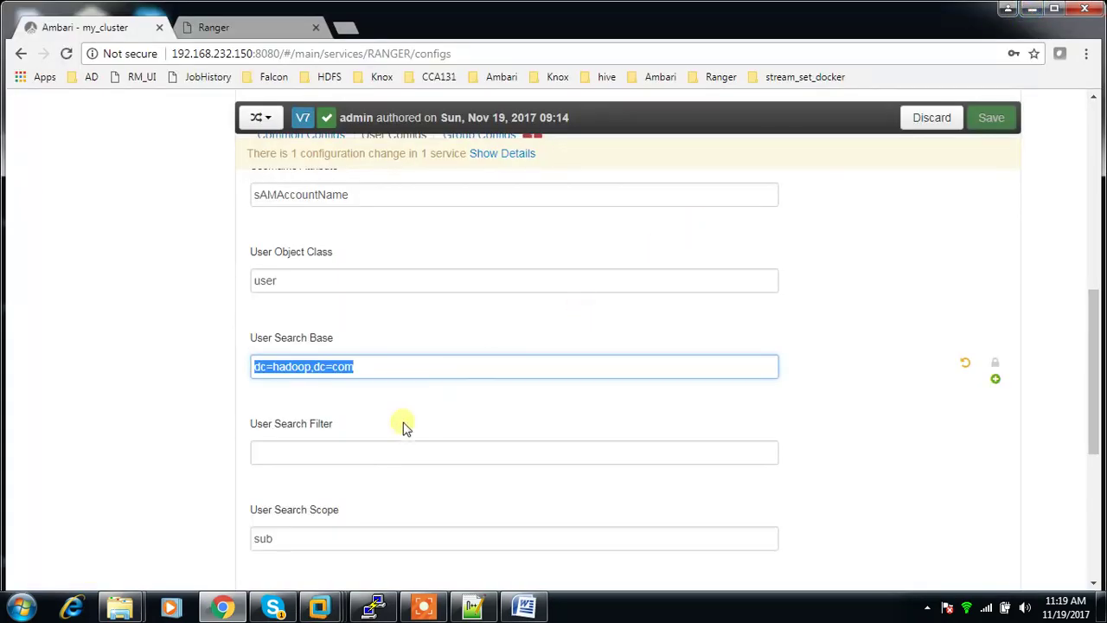
Step: Begin the User Search Filter entry, deleting a stray character
{"action": "left_click", "coordinate": [365, 450]}
{"action": "scroll", "coordinate": [365, 448], "scroll_direction": "down", "scroll_amount": 2}
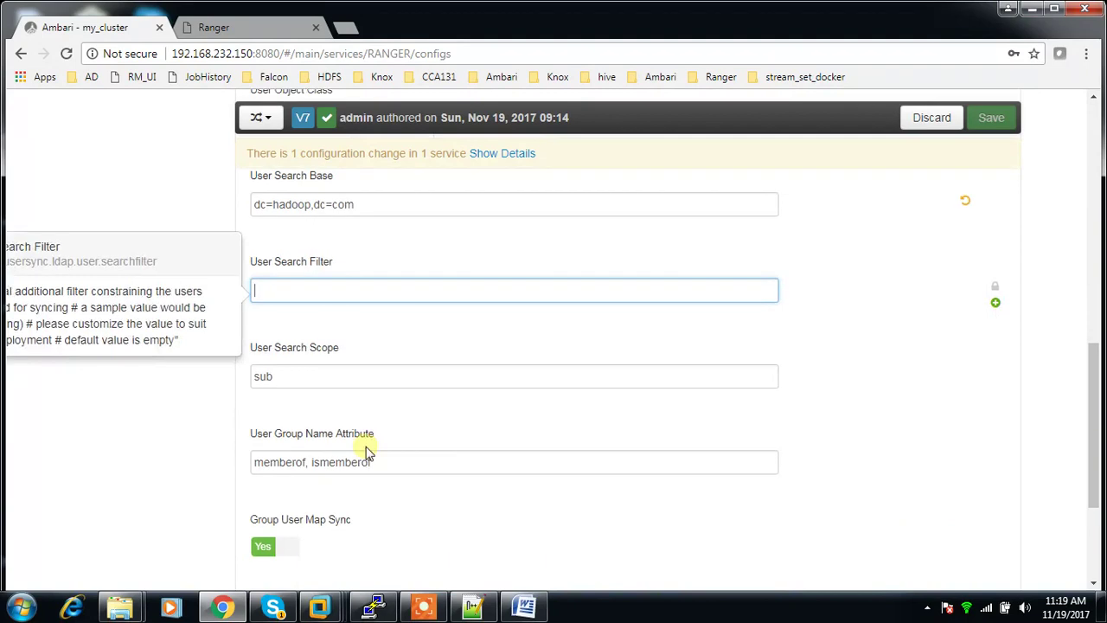
{"action": "scroll", "coordinate": [424, 410], "scroll_direction": "up", "scroll_amount": 3}
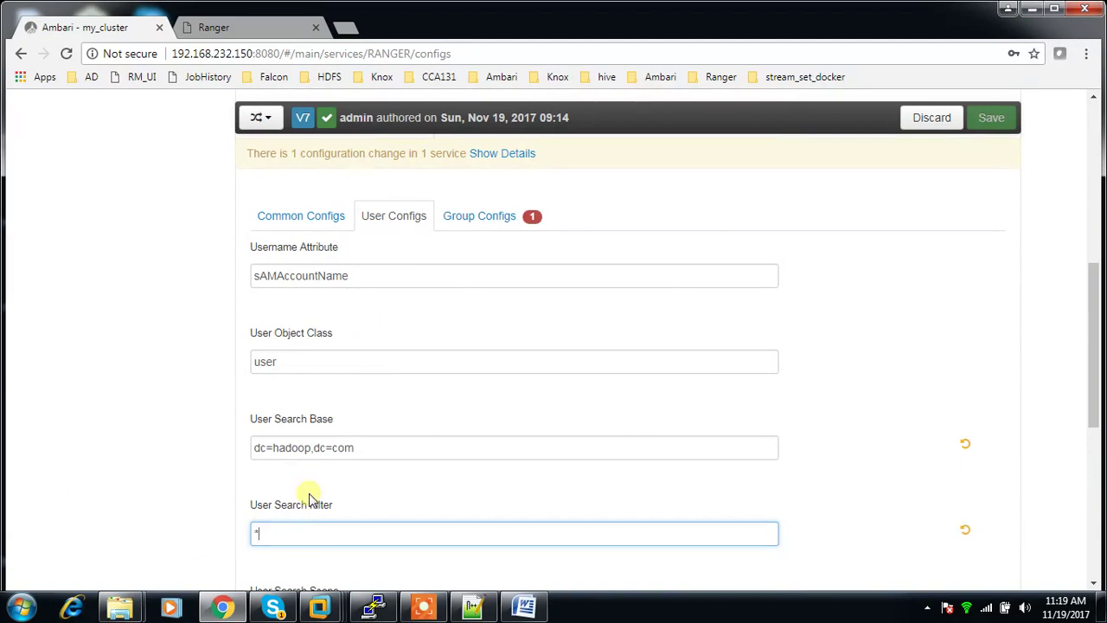
{"action": "key", "text": "BackSpace"}
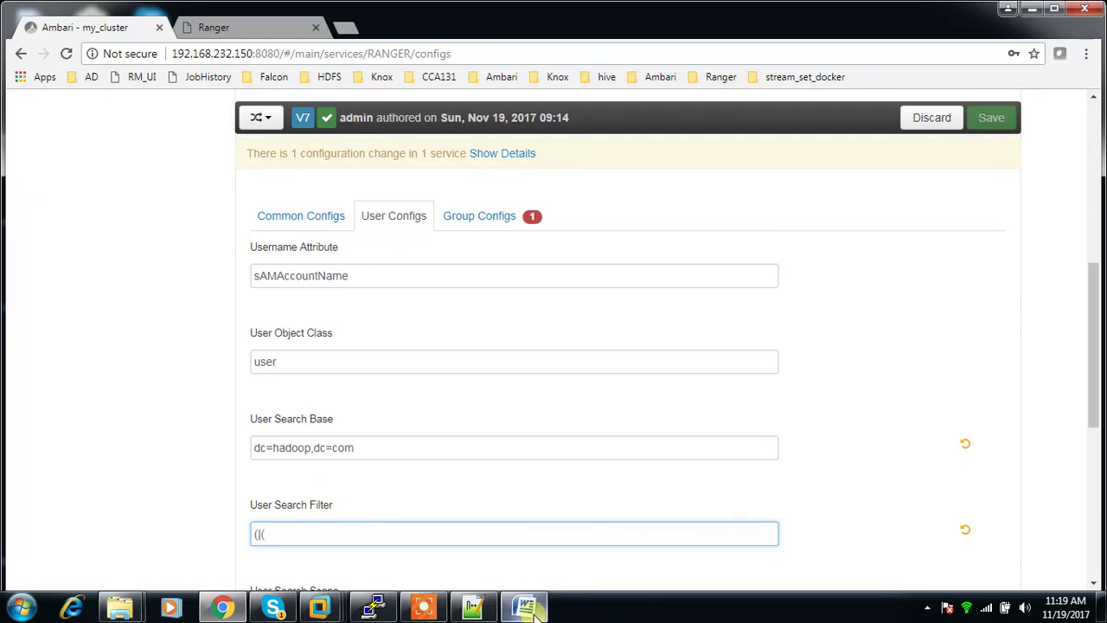
Step: Review the Word reference notes for the User Configs and Group Configs values
{"action": "mouse_move", "coordinate": [536, 612]}
{"action": "left_click", "coordinate": [526, 559]}
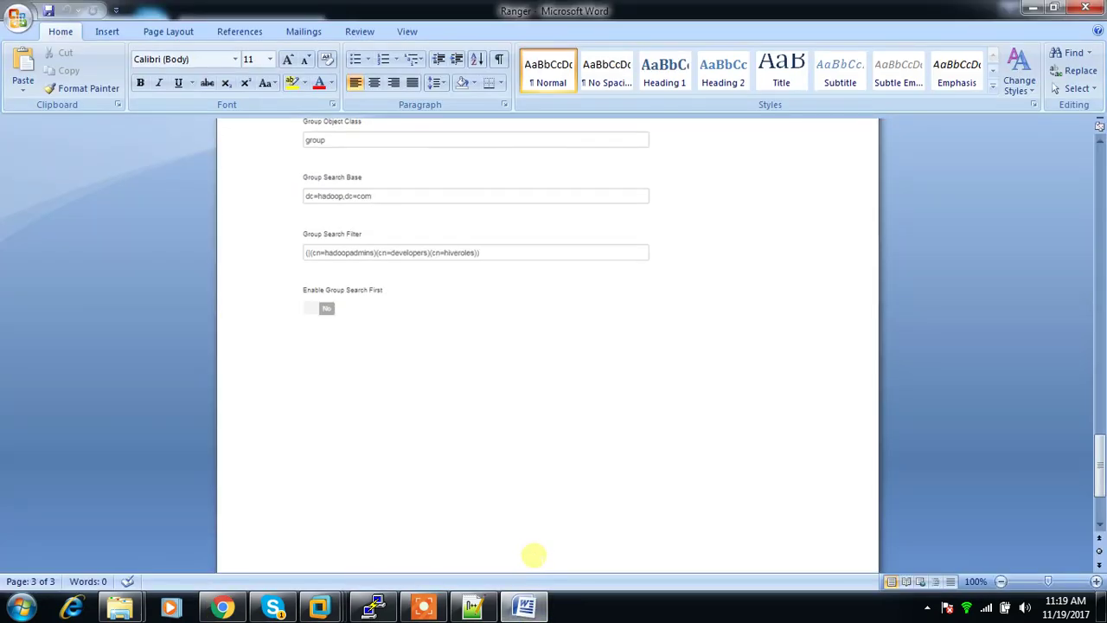
{"action": "scroll", "coordinate": [534, 556], "scroll_direction": "up", "scroll_amount": 10}
{"action": "scroll", "coordinate": [534, 556], "scroll_direction": "up", "scroll_amount": 10}
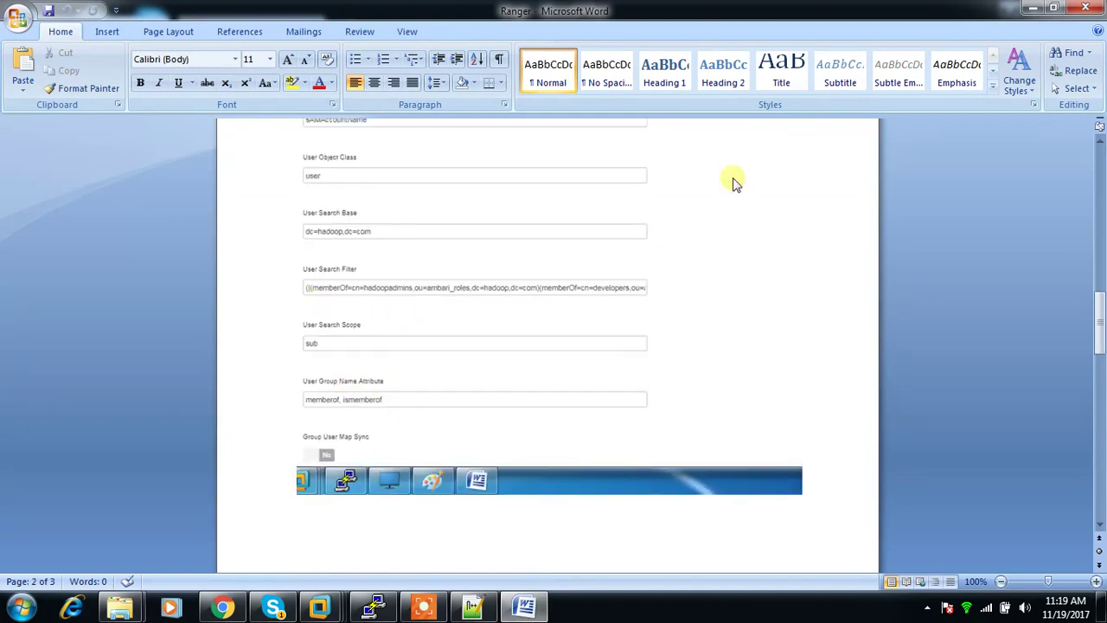
Step: Replace the old User Search Filter value with '(memberOf=', fixing the stray parenthesis and capital F
{"action": "left_click", "coordinate": [1033, 8]}
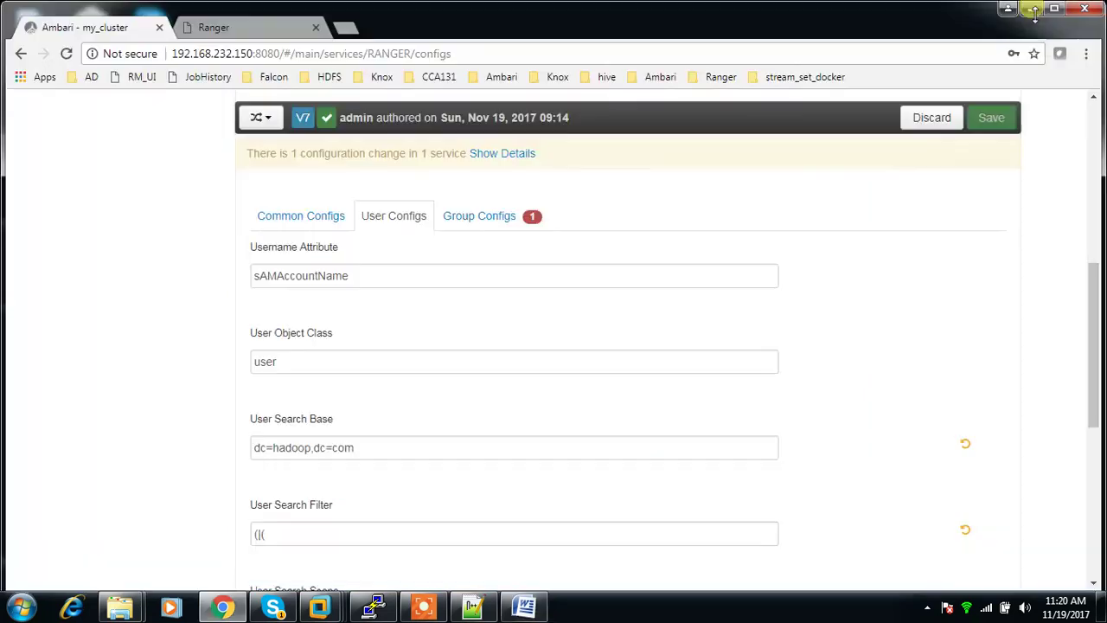
{"action": "mouse_move", "coordinate": [346, 539]}
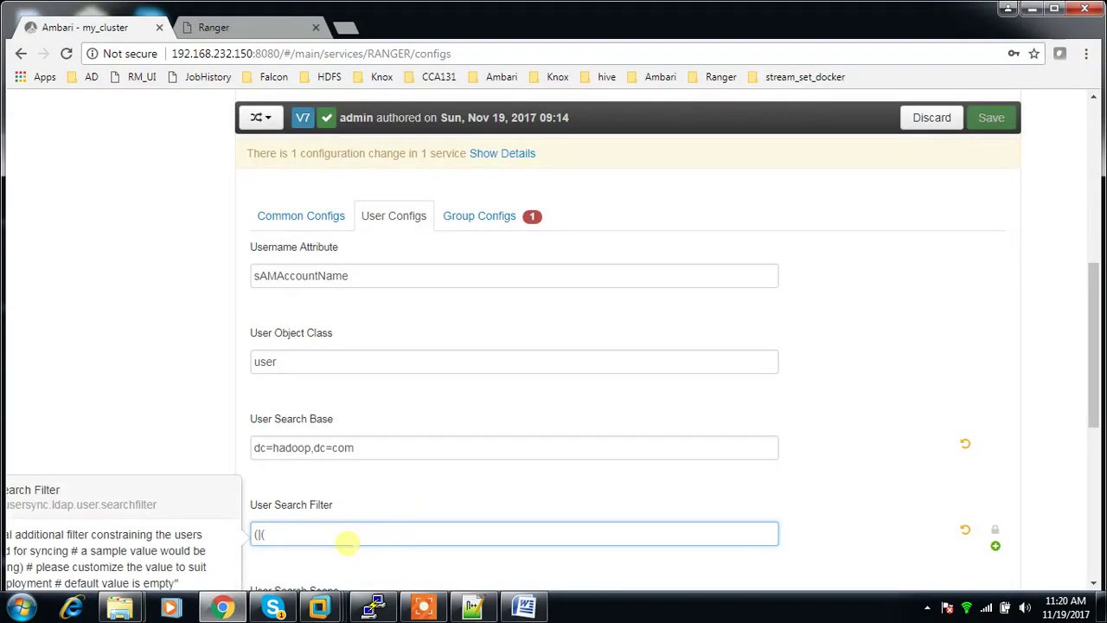
{"action": "key", "text": "BackSpace"}
{"action": "key", "text": "BackSpace"}
{"action": "key", "text": "BackSpace"}
{"action": "type", "text": "("}
{"action": "key", "text": "BackSpace"}
{"action": "scroll", "coordinate": [364, 487], "scroll_direction": "down", "scroll_amount": 1}
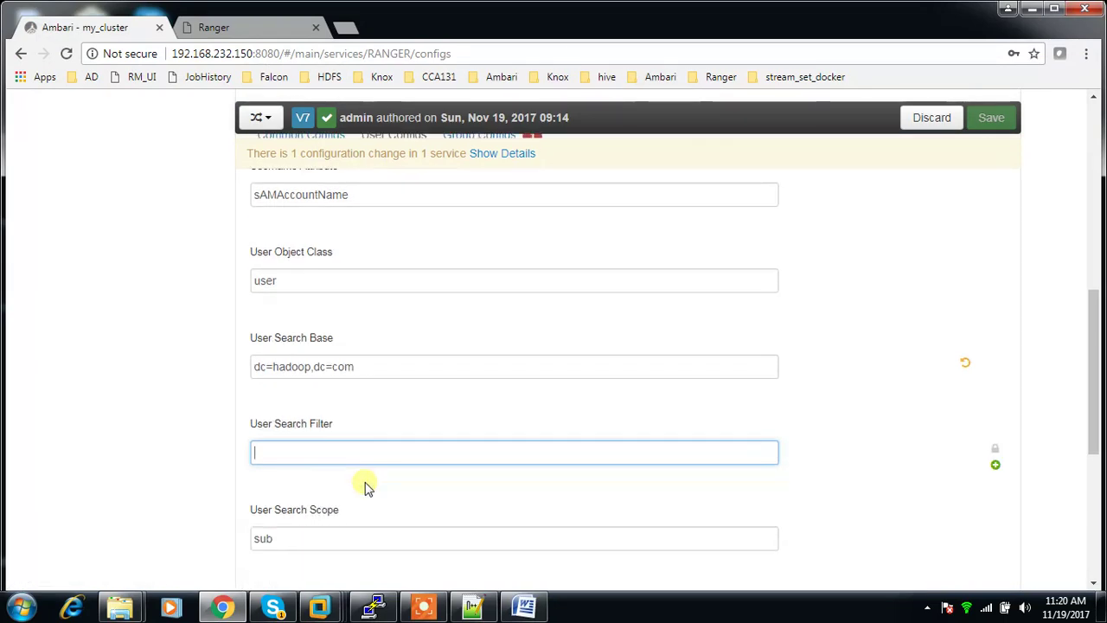
{"action": "type", "text": "(mem"}
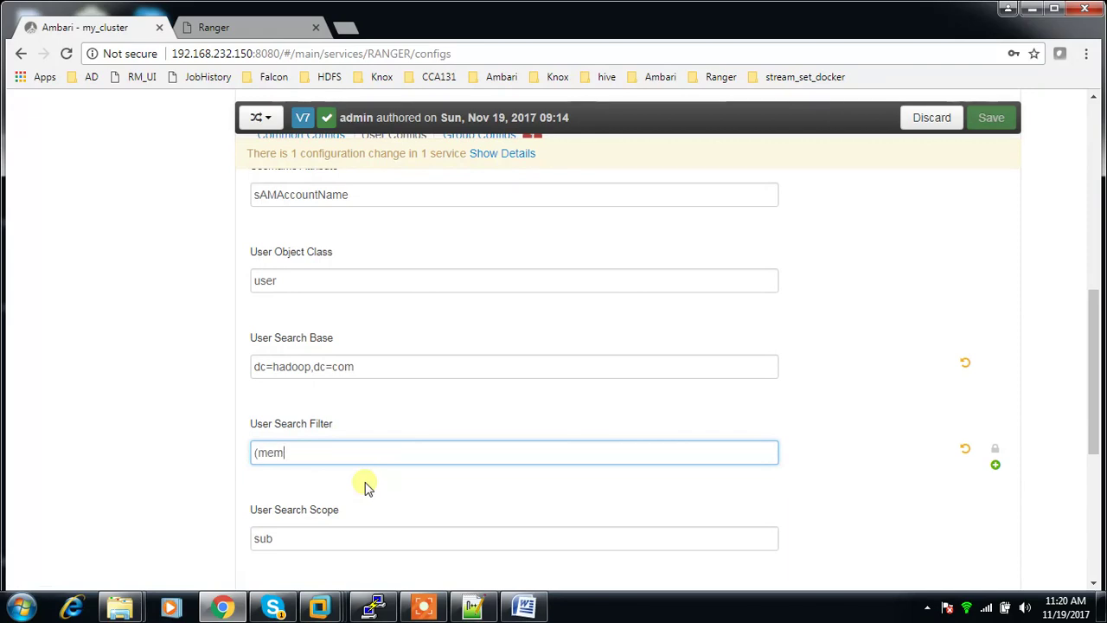
{"action": "type", "text": "berOf="}
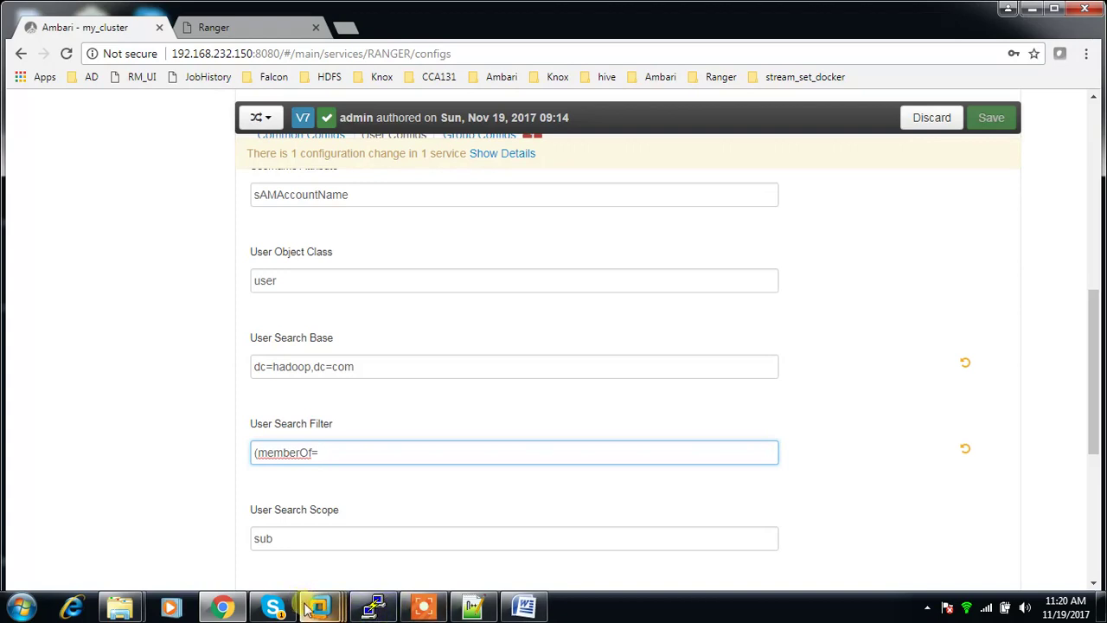
Step: On the AD server, list the bigdata unit's groups under service_accounts and select hadoopdevelopers
{"action": "mouse_move", "coordinate": [309, 608]}
{"action": "left_click", "coordinate": [322, 490]}
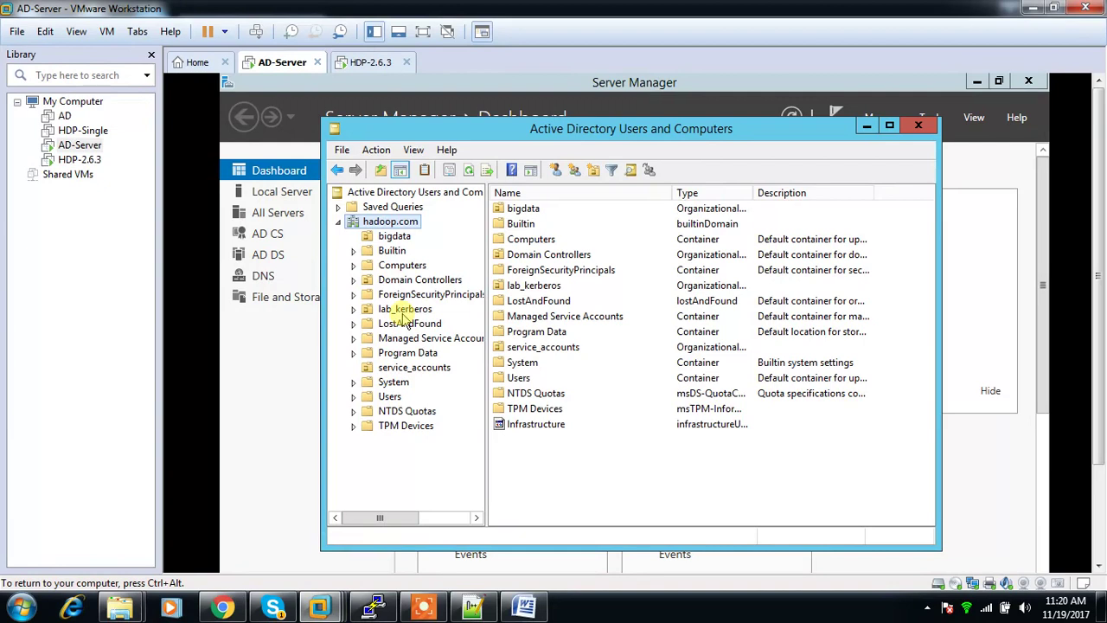
{"action": "left_click", "coordinate": [396, 368]}
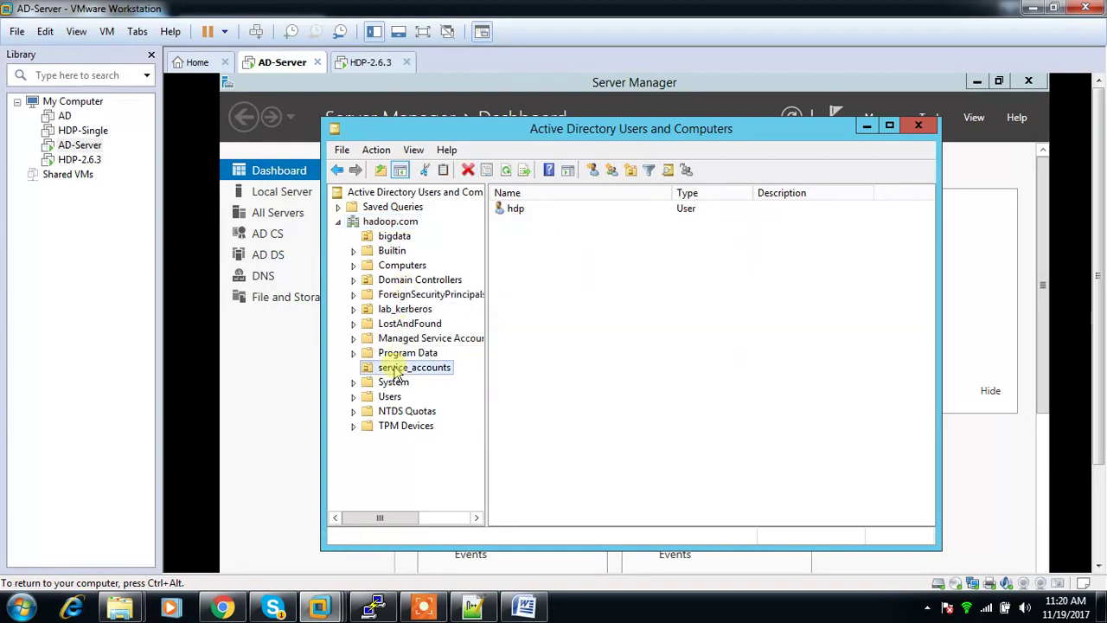
{"action": "left_click", "coordinate": [394, 237]}
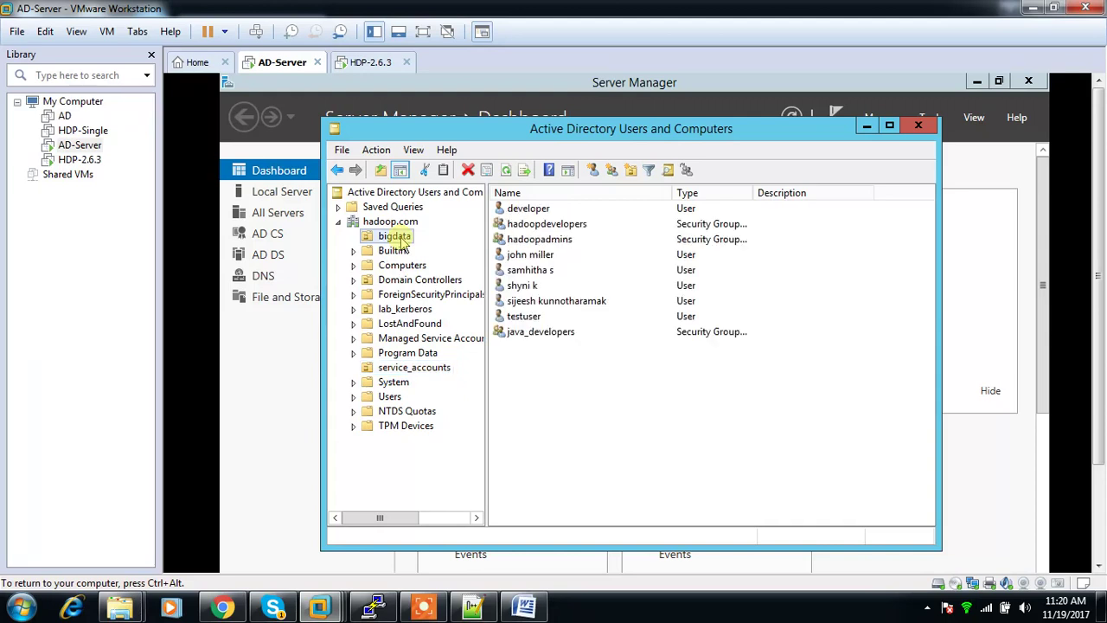
{"action": "left_click", "coordinate": [543, 241]}
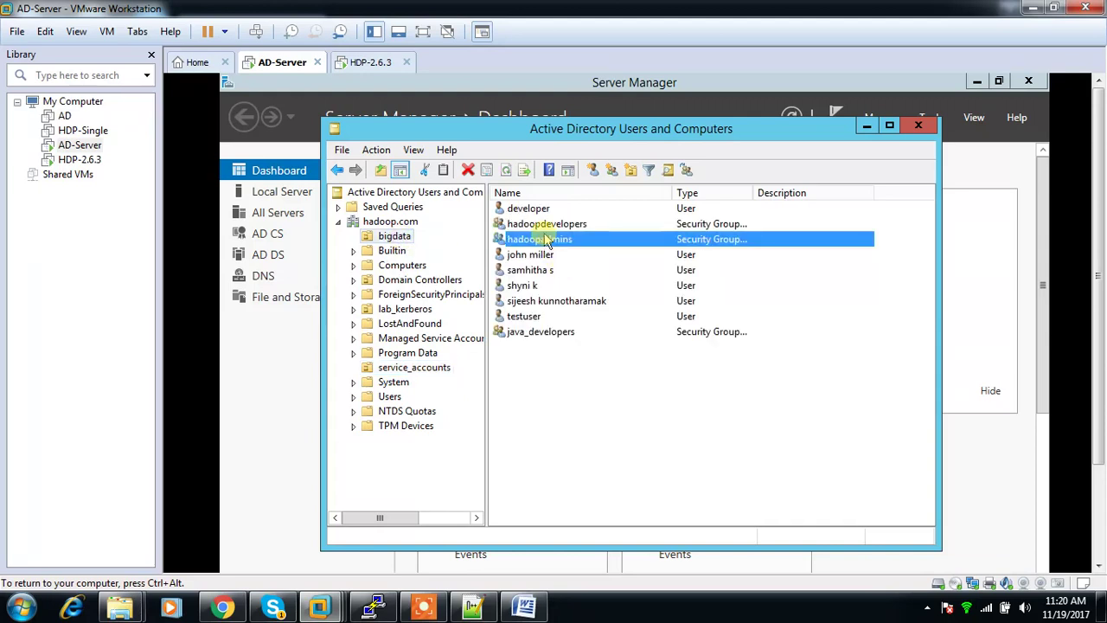
{"action": "left_click", "coordinate": [540, 224]}
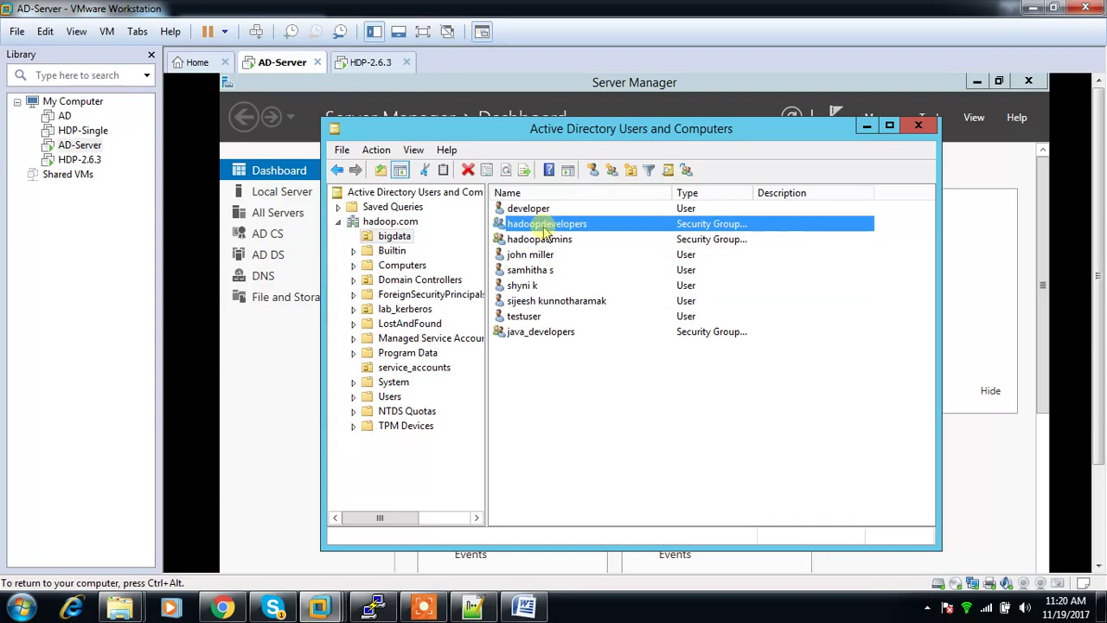
Step: Read hadoopdevelopers' full distinguishedName in its Attribute Editor properties
{"action": "right_click", "coordinate": [543, 227]}
{"action": "left_click", "coordinate": [589, 372]}
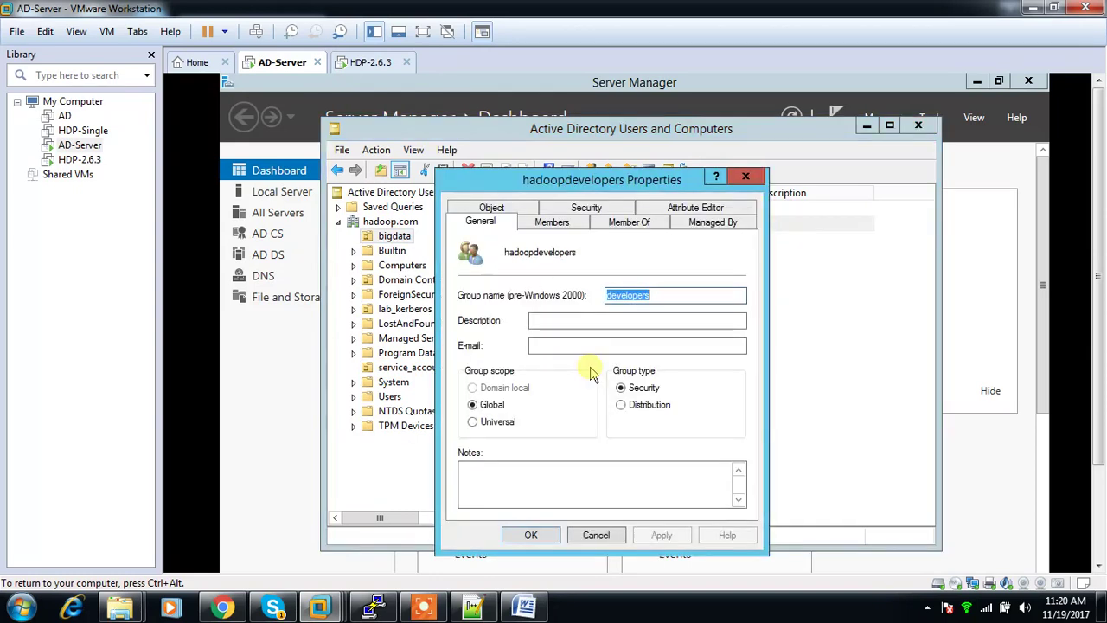
{"action": "left_click", "coordinate": [689, 211]}
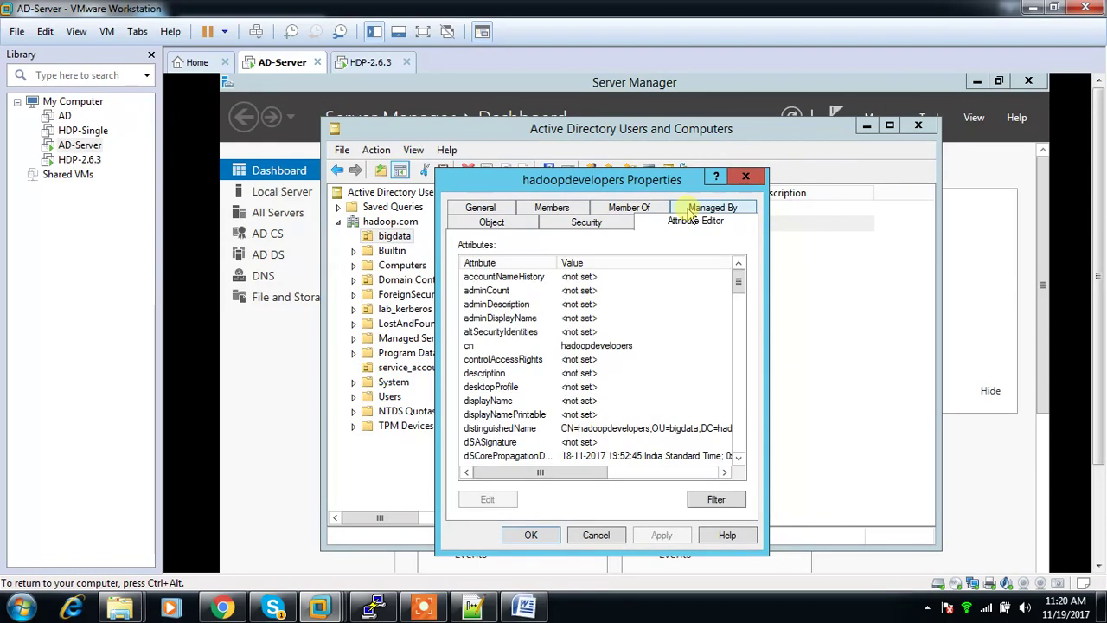
{"action": "left_click", "coordinate": [588, 428]}
{"action": "left_click_drag", "start_coordinate": [568, 472], "coordinate": [615, 478]}
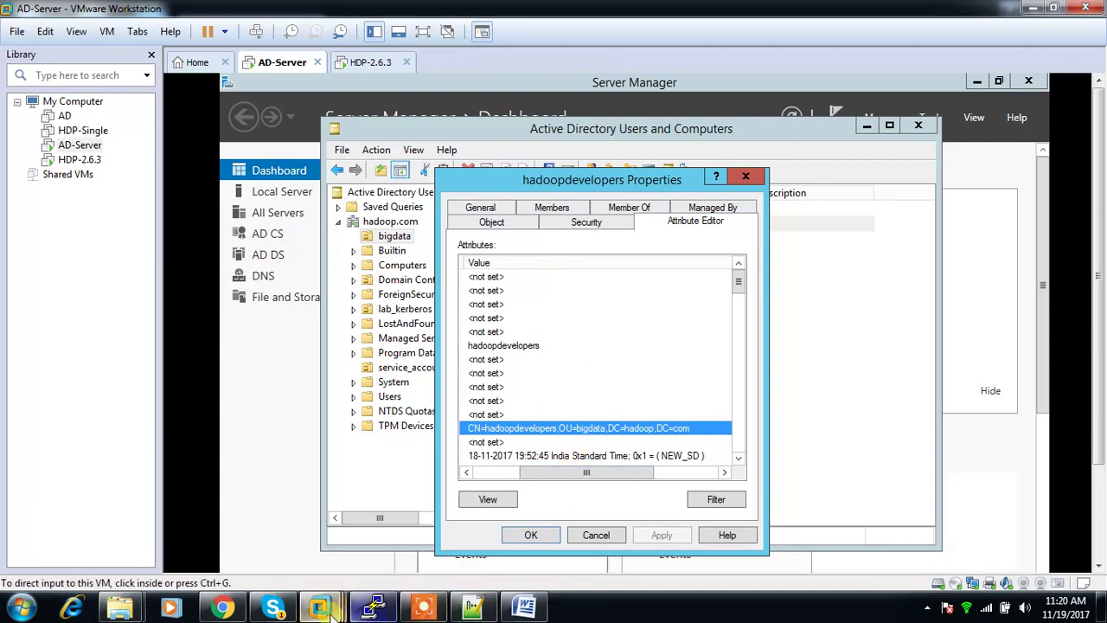
{"action": "left_click", "coordinate": [231, 605]}
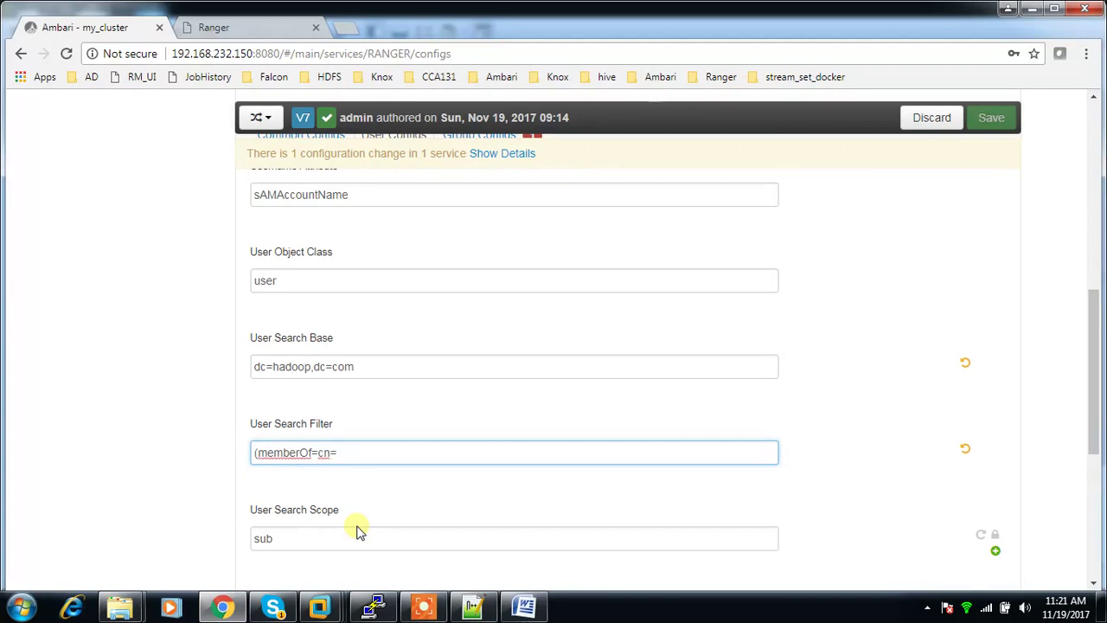
Step: Finish the clause with hadoopdevelopers,ou=bigdata,dc=hadoop,dc=com) and start a second memberOF=c clause
{"action": "type", "text": "hadoopdevelopers,ou=b"}
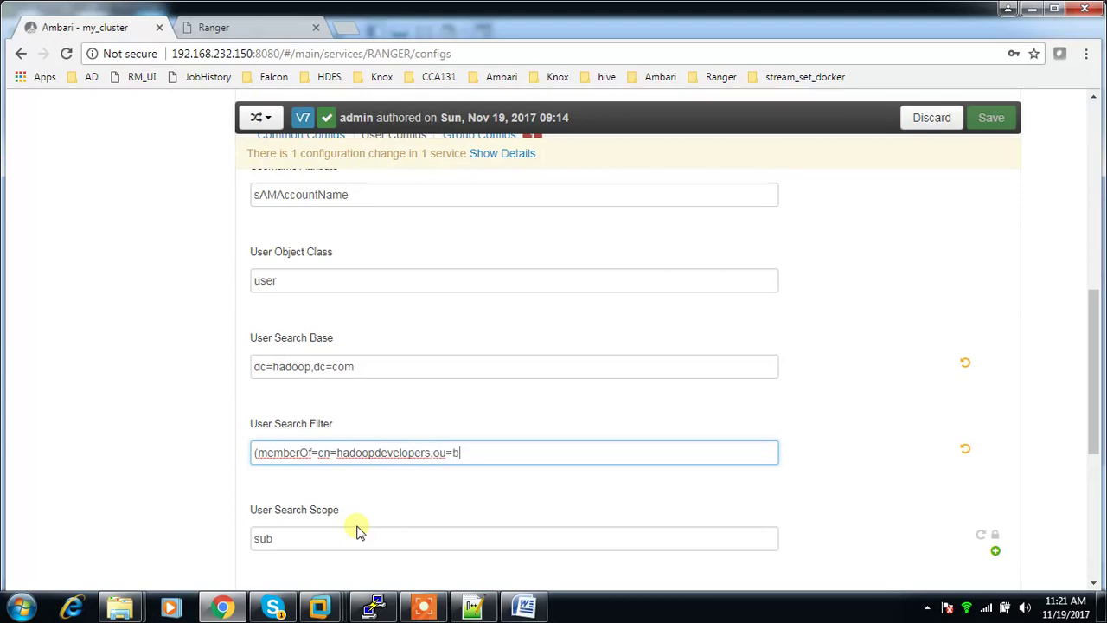
{"action": "type", "text": "igdata,dc=hadoop"}
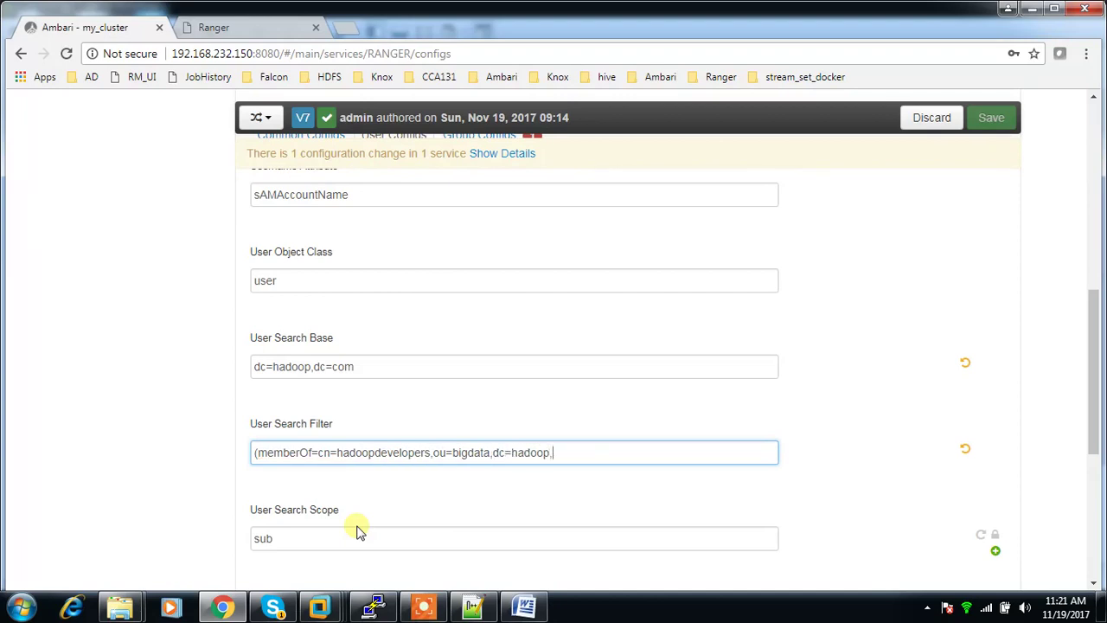
{"action": "type", "text": ",dc=com)"}
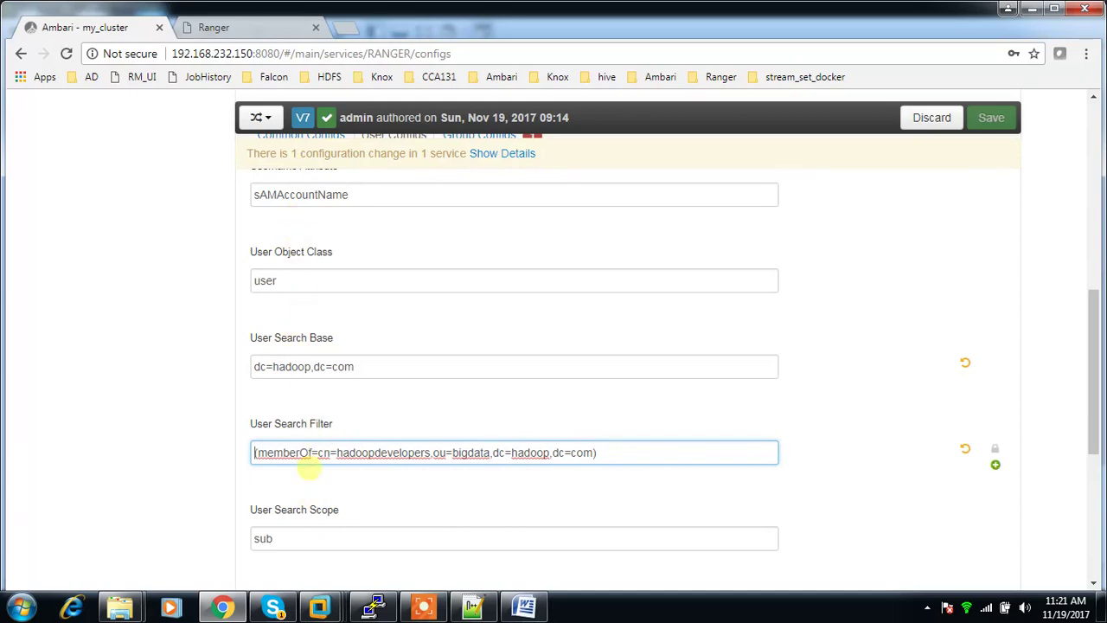
{"action": "mouse_move", "coordinate": [307, 452]}
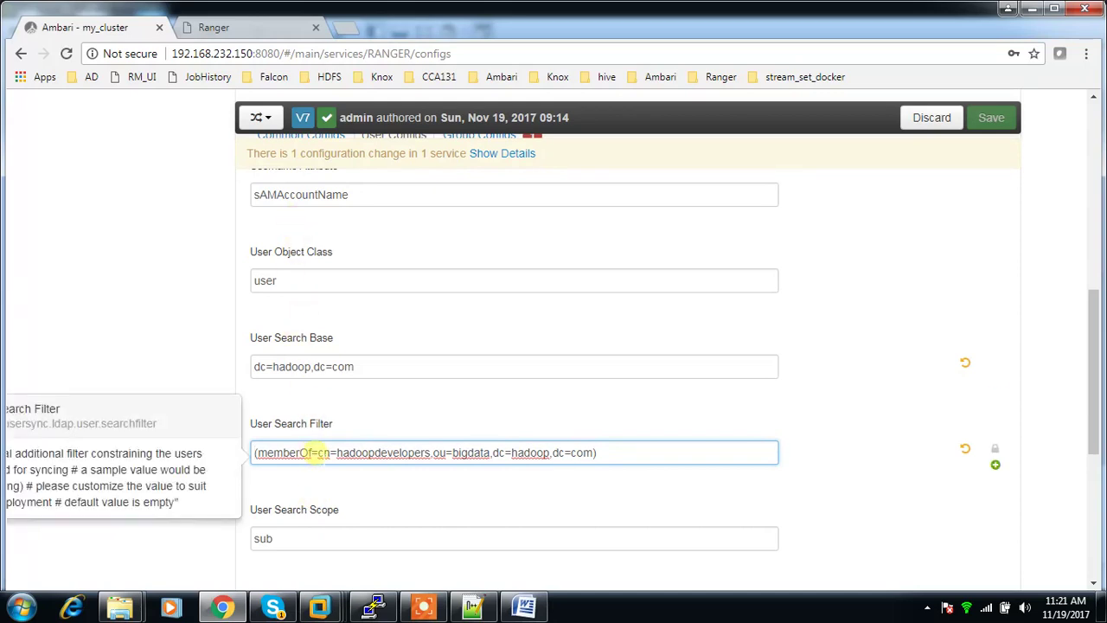
{"action": "left_click_drag", "start_coordinate": [318, 452], "coordinate": [583, 453]}
{"action": "left_click", "coordinate": [610, 452]}
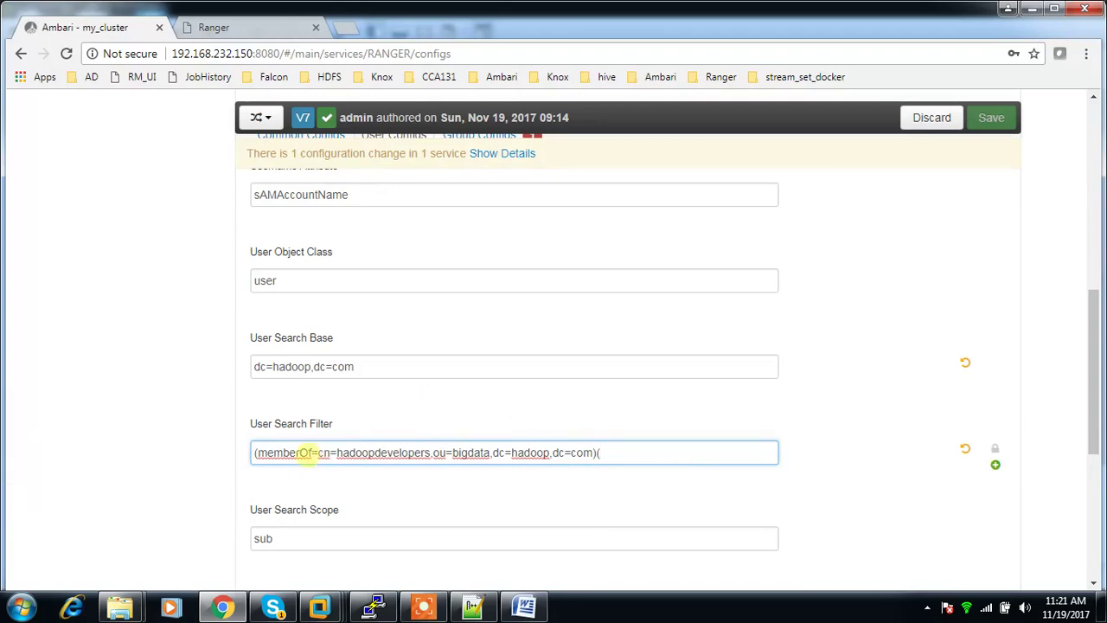
{"action": "type", "text": "memberO"}
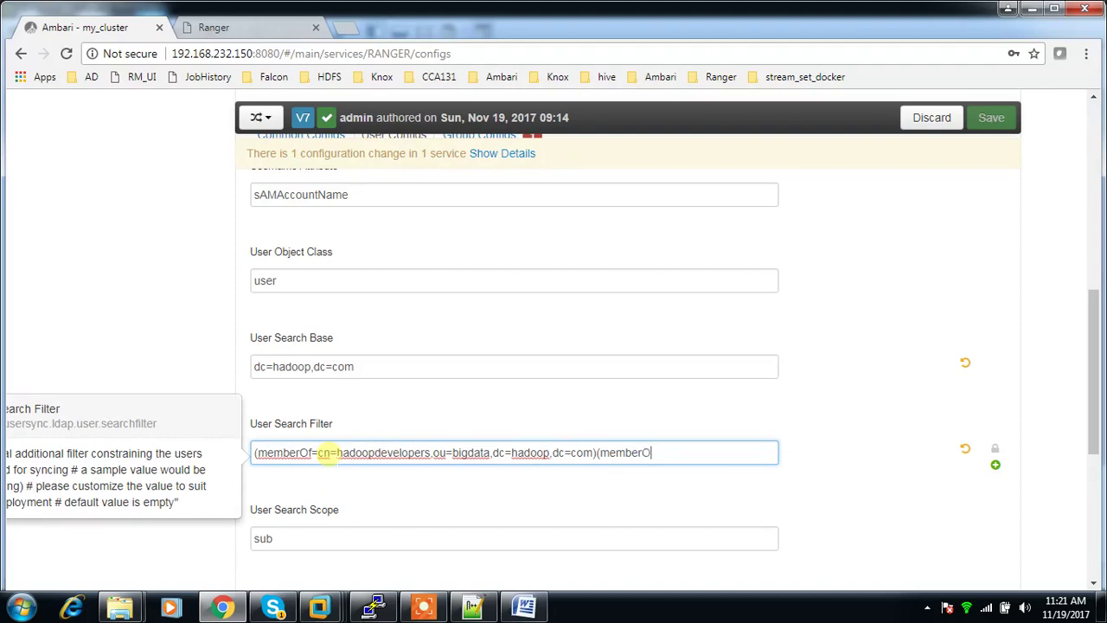
{"action": "type", "text": "F=cn"}
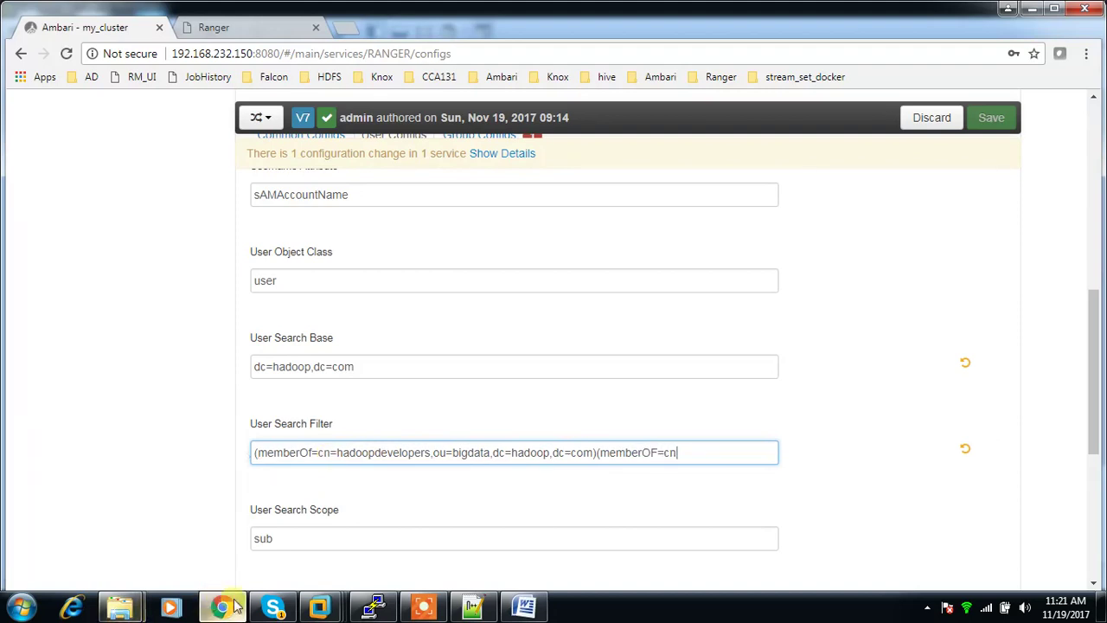
{"action": "mouse_move", "coordinate": [320, 608]}
{"action": "left_click", "coordinate": [377, 505]}
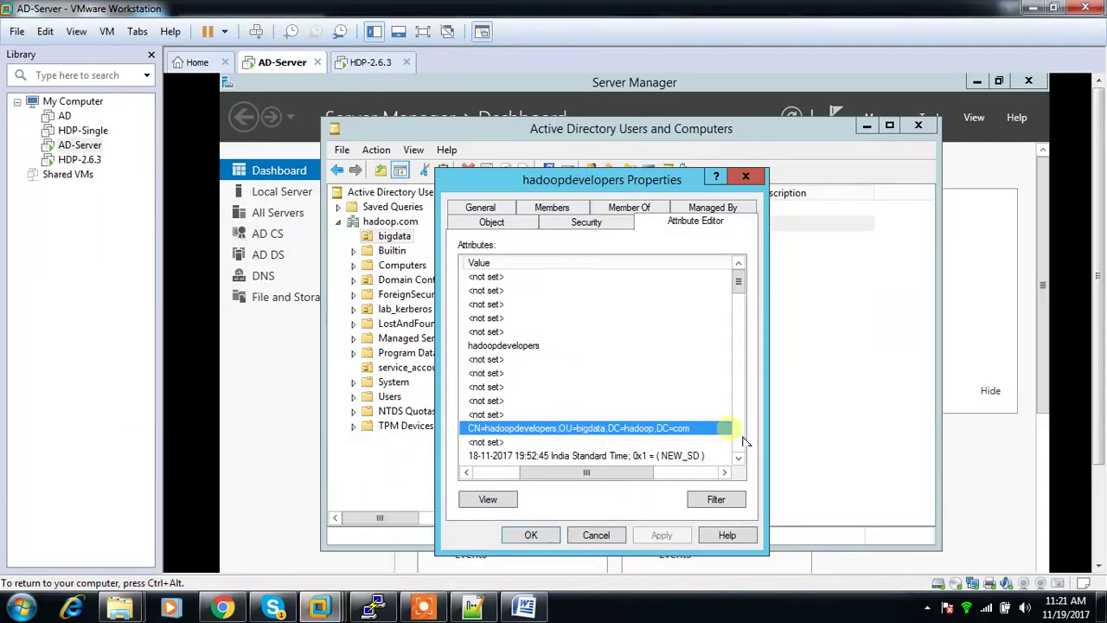
Step: Close hadoopdevelopers' properties and select the hadoopadmins group in bigdata
{"action": "left_click", "coordinate": [616, 538]}
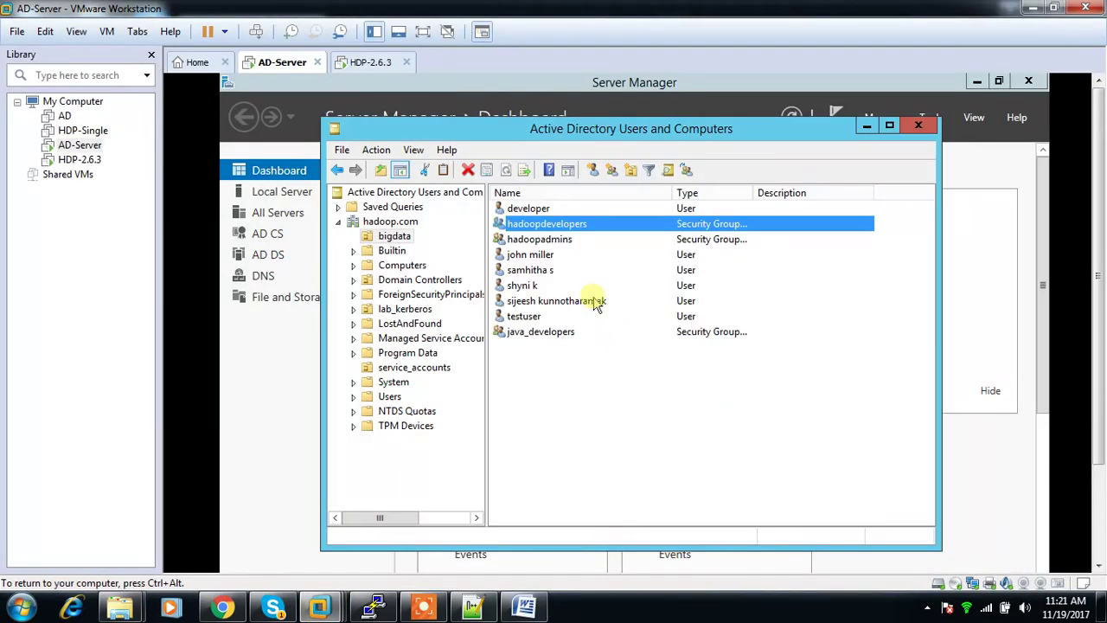
{"action": "left_click", "coordinate": [541, 240]}
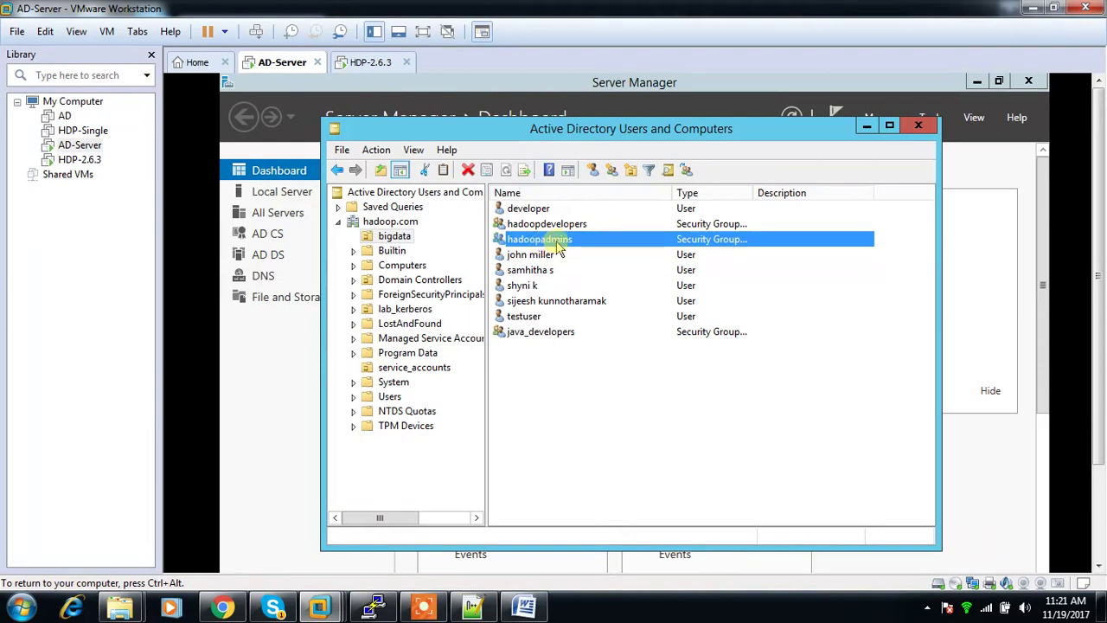
{"action": "left_click", "coordinate": [223, 608]}
Step: Complete the second clause with hadoopadmins,ou=bigdata,dc=hadoop,dc=com) and review the filter
{"action": "type", "text": "="}
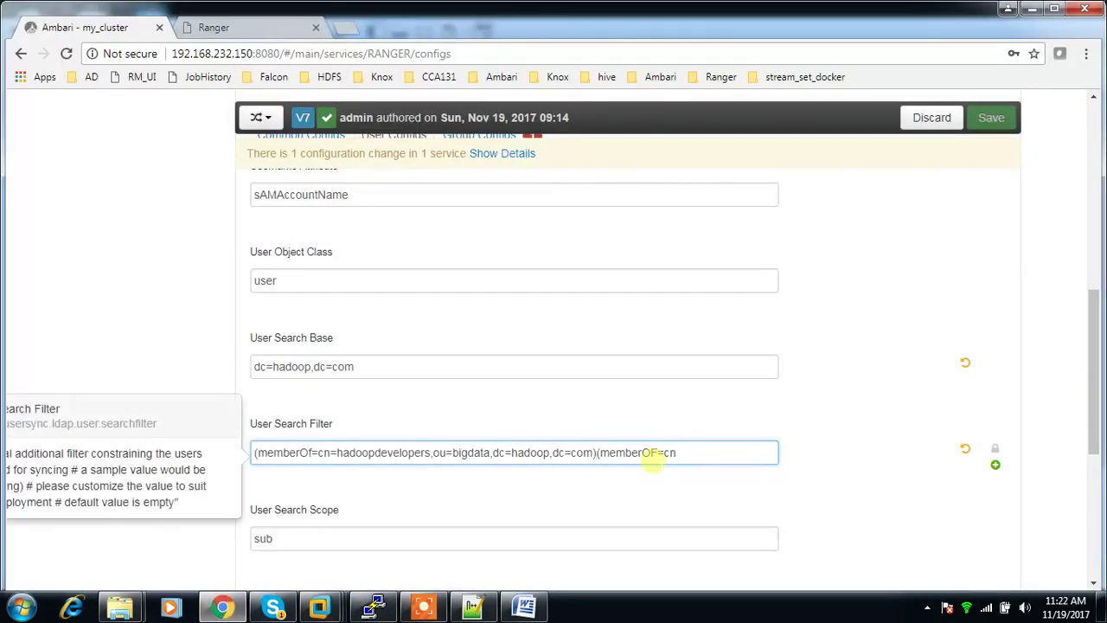
{"action": "type", "text": "hadoop"}
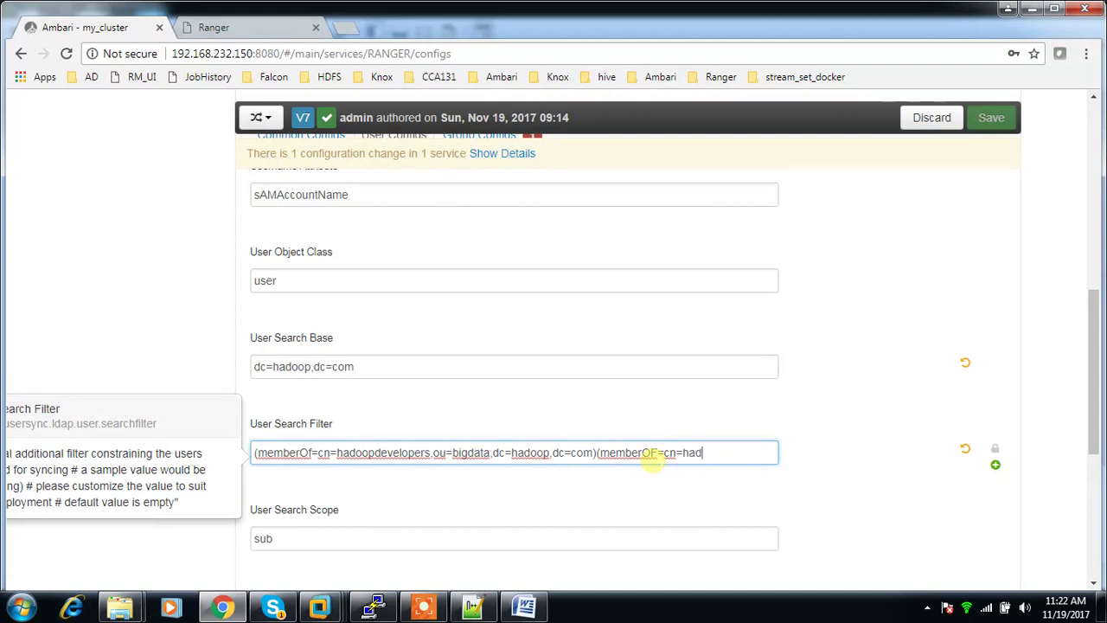
{"action": "type", "text": "admi"}
{"action": "type", "text": "ns,ou"}
{"action": "type", "text": "=big"}
{"action": "type", "text": "data"}
{"action": "type", "text": ","}
{"action": "type", "text": "dc=hadoo"}
{"action": "type", "text": "p,dc=co"}
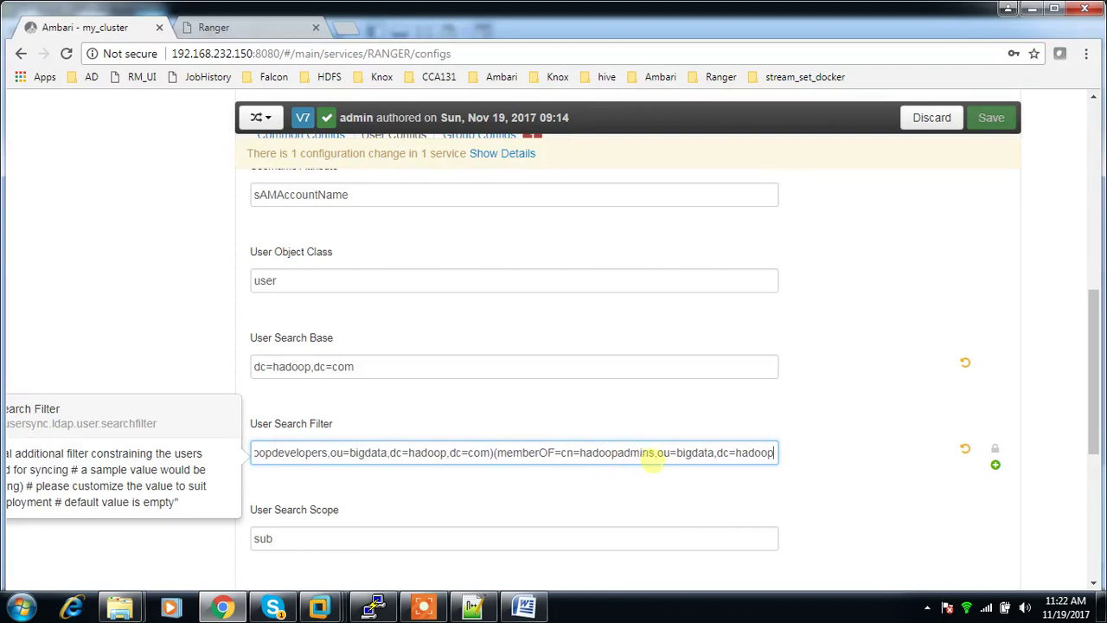
{"action": "type", "text": "m"}
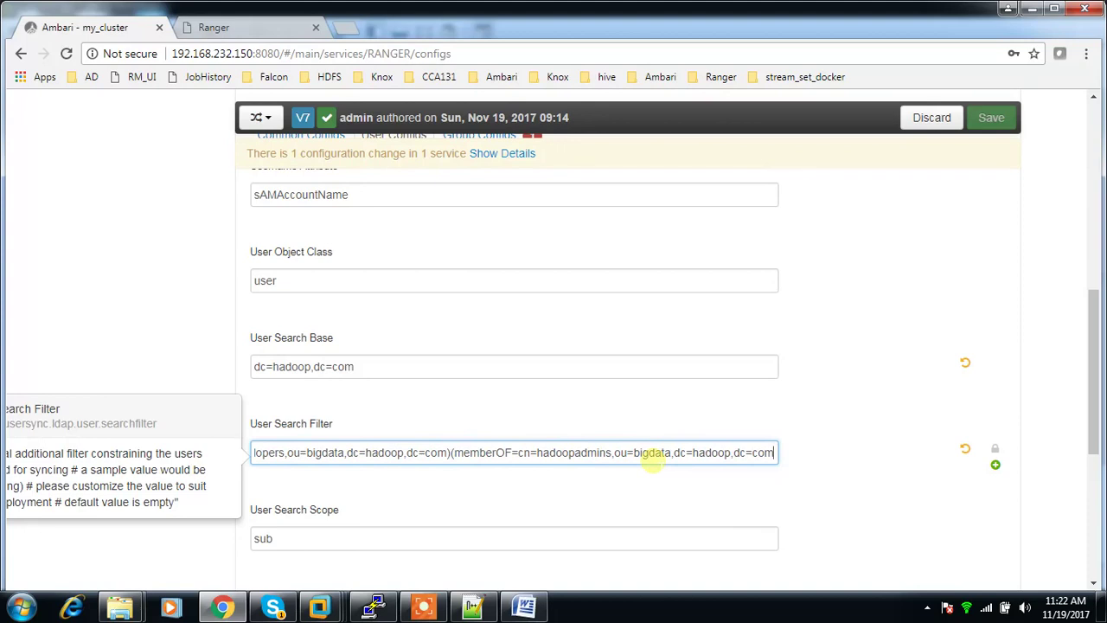
{"action": "type", "text": ")"}
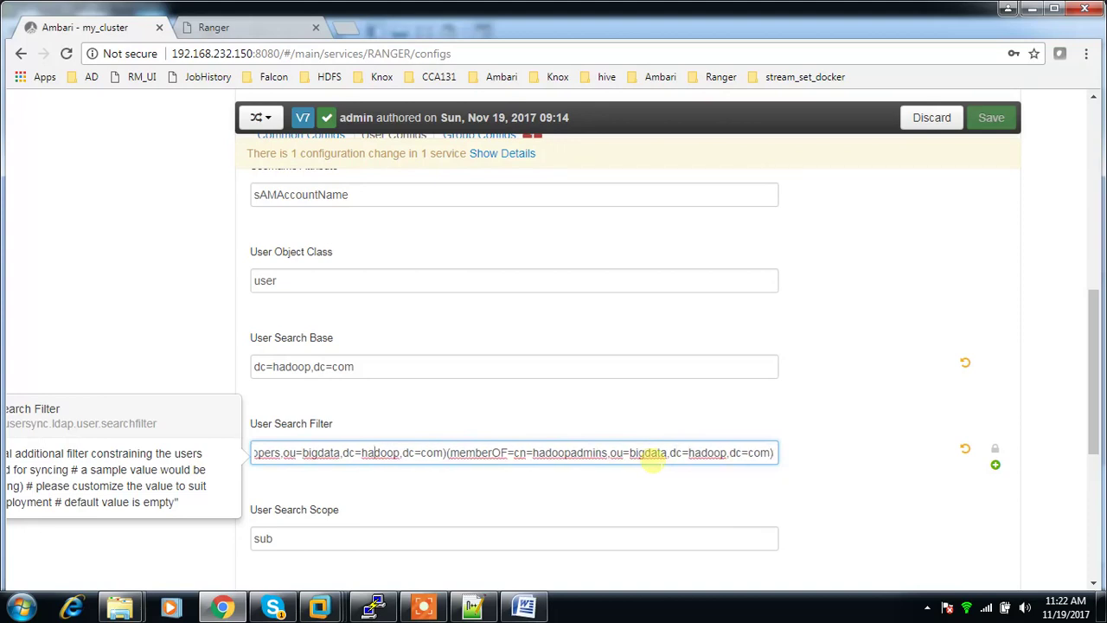
{"action": "key", "text": "Left"}
{"action": "key", "text": "Left"}
{"action": "key", "text": "Left"}
{"action": "key", "text": "Left"}
{"action": "key", "text": "Left"}
{"action": "key", "text": "Left"}
{"action": "key", "text": "Left"}
{"action": "key", "text": "Left"}
{"action": "key", "text": "Left"}
{"action": "key", "text": "Left"}
{"action": "key", "text": "Left"}
{"action": "key", "text": "Left"}
{"action": "key", "text": "Left"}
{"action": "key", "text": "Left"}
{"action": "key", "text": "Left"}
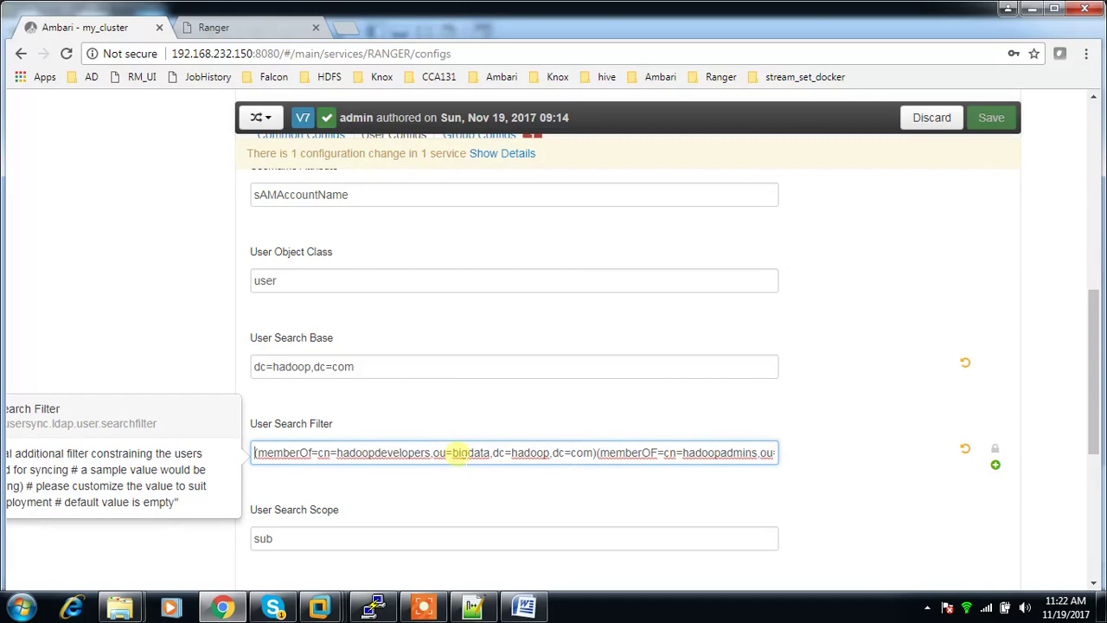
Step: Wrap both memberOf clauses in an OR filter, adding '(|' at the start and ')' at the end
{"action": "type", "text": "|"}
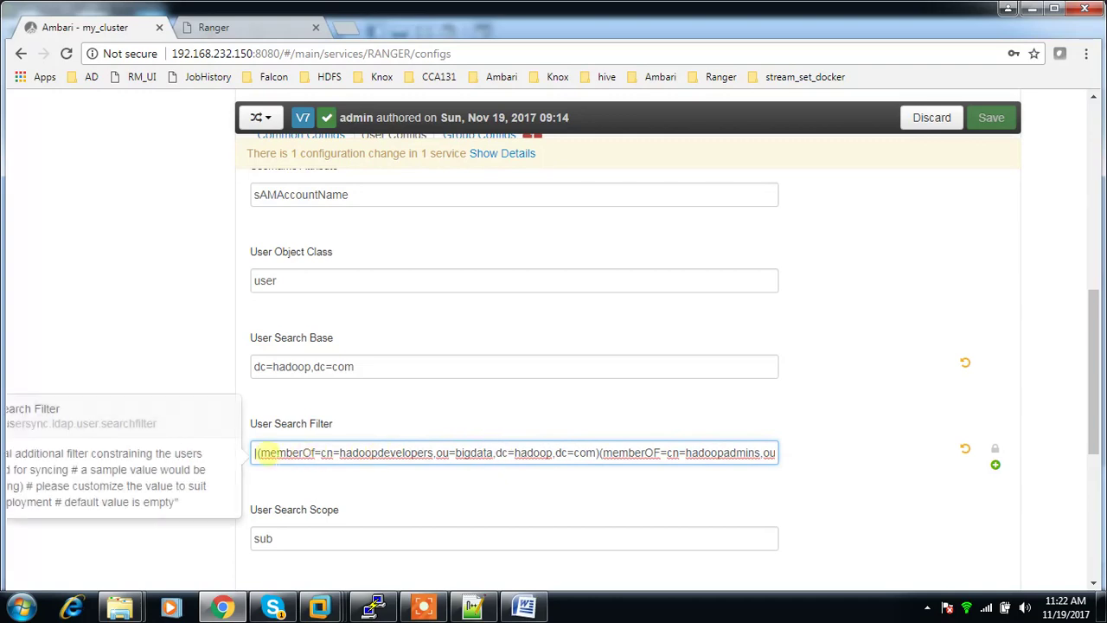
{"action": "double_click", "coordinate": [364, 453]}
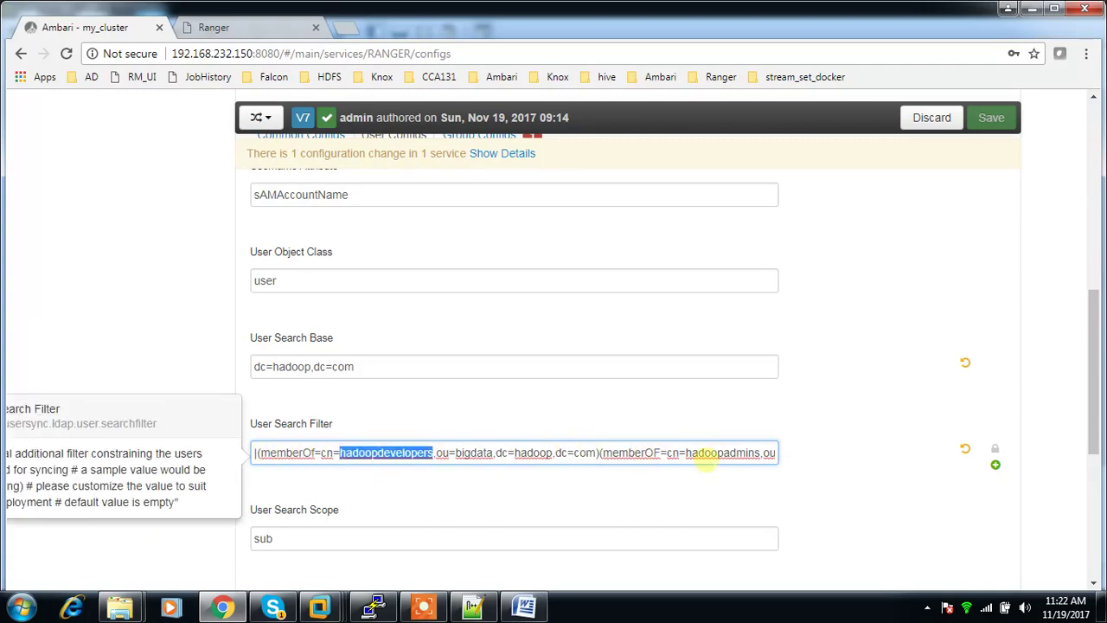
{"action": "key", "text": "Left"}
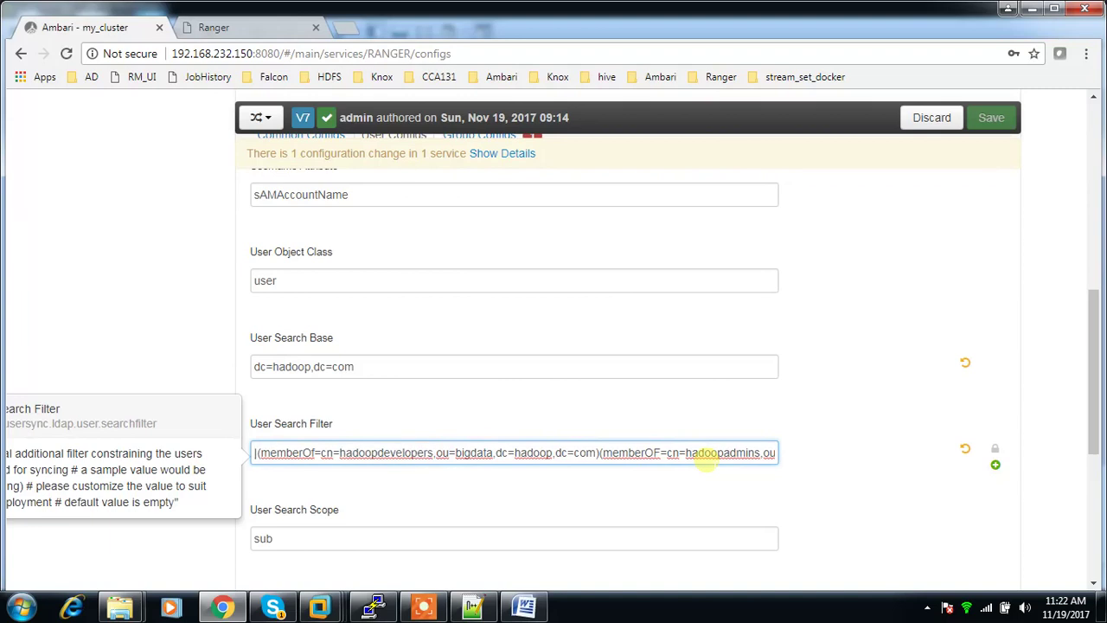
{"action": "type", "text": "("}
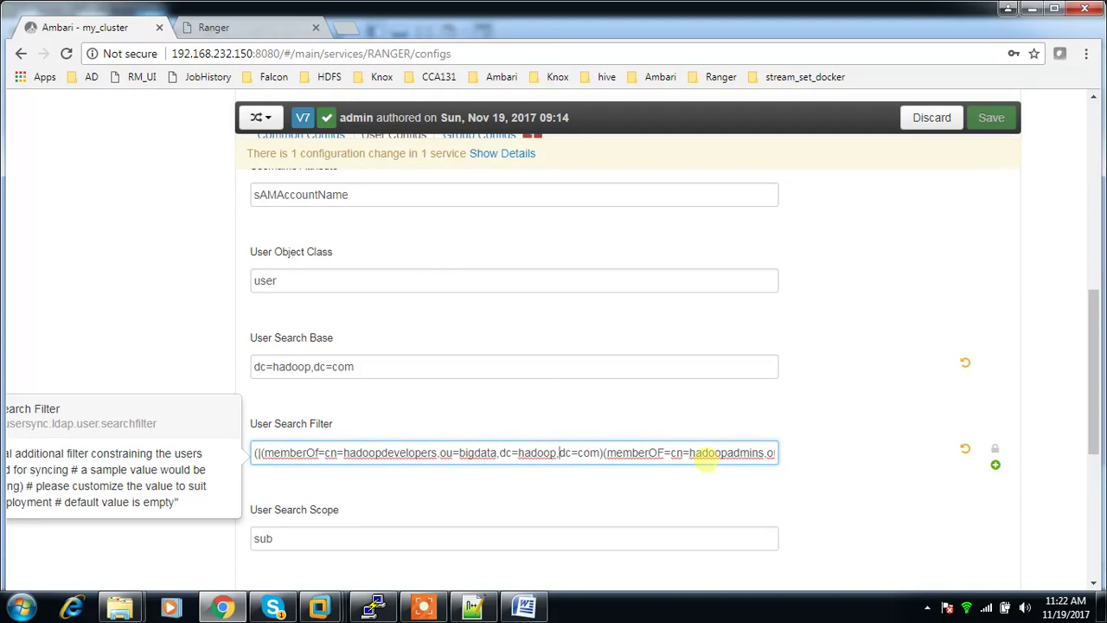
{"action": "key", "text": "Right"}
{"action": "key", "text": "Right"}
{"action": "key", "text": "Right"}
{"action": "key", "text": "Right"}
{"action": "key", "text": "Right"}
{"action": "key", "text": "Right"}
{"action": "key", "text": "Right"}
{"action": "key", "text": "Right"}
{"action": "key", "text": "Right"}
{"action": "key", "text": "Right"}
{"action": "key", "text": "Right"}
{"action": "key", "text": "Right"}
{"action": "key", "text": "Right"}
{"action": "key", "text": "Right"}
{"action": "key", "text": "Right"}
{"action": "key", "text": "Right"}
{"action": "key", "text": "Right"}
{"action": "key", "text": "Right"}
{"action": "key", "text": "Right"}
{"action": "key", "text": "Right"}
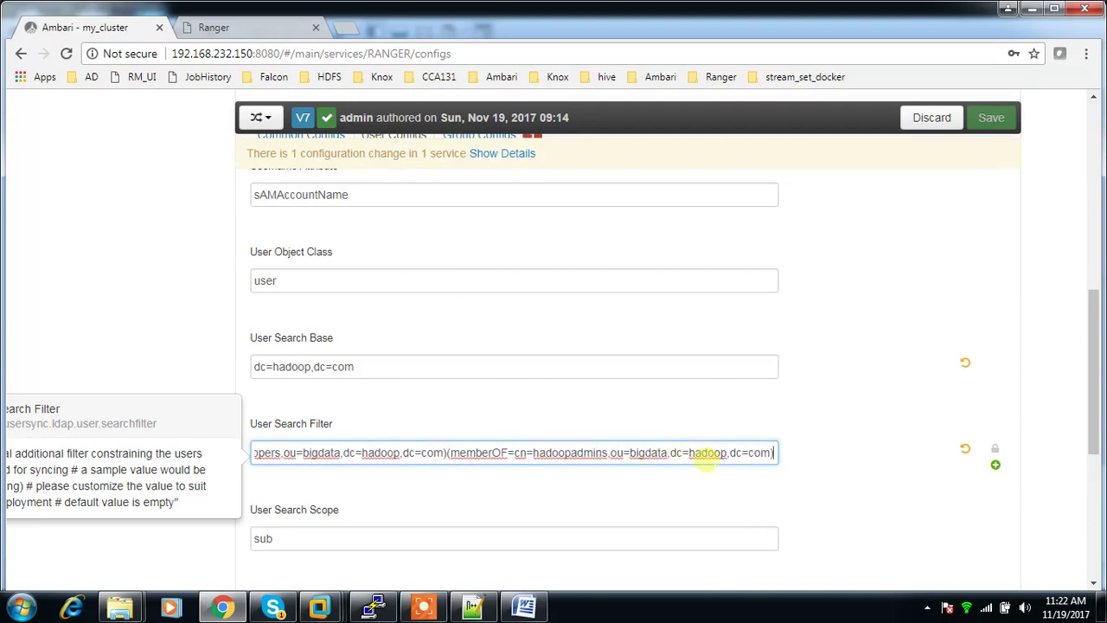
{"action": "type", "text": ")"}
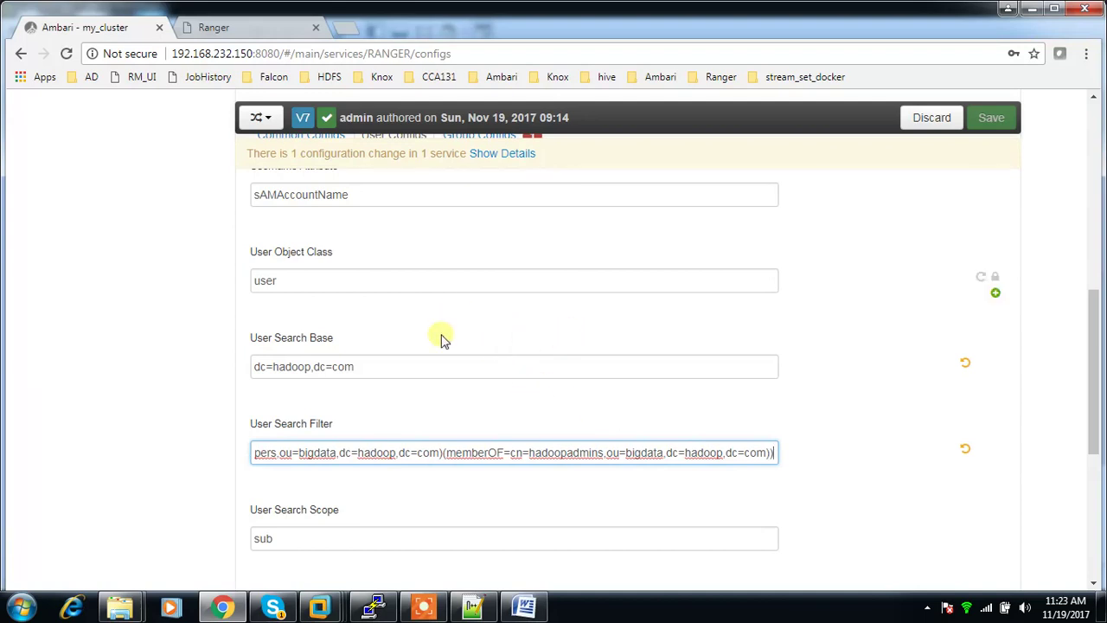
Step: Consult the reference notes, then switch Group User Map Sync to No
{"action": "mouse_move", "coordinate": [320, 462]}
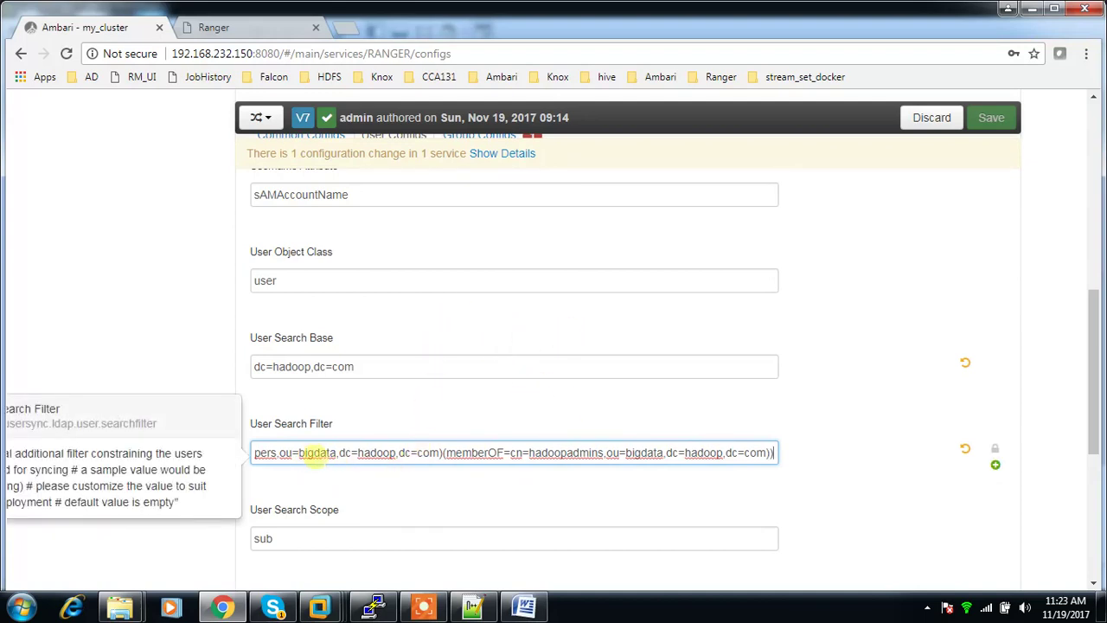
{"action": "scroll", "coordinate": [485, 457], "scroll_direction": "down", "scroll_amount": 2}
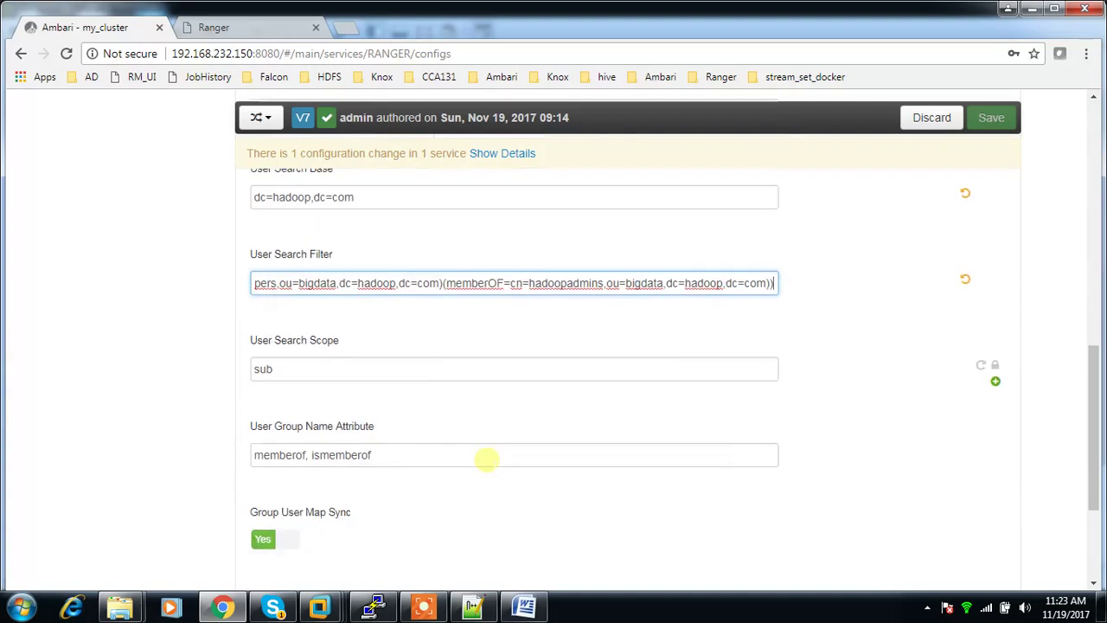
{"action": "scroll", "coordinate": [486, 460], "scroll_direction": "down", "scroll_amount": 2}
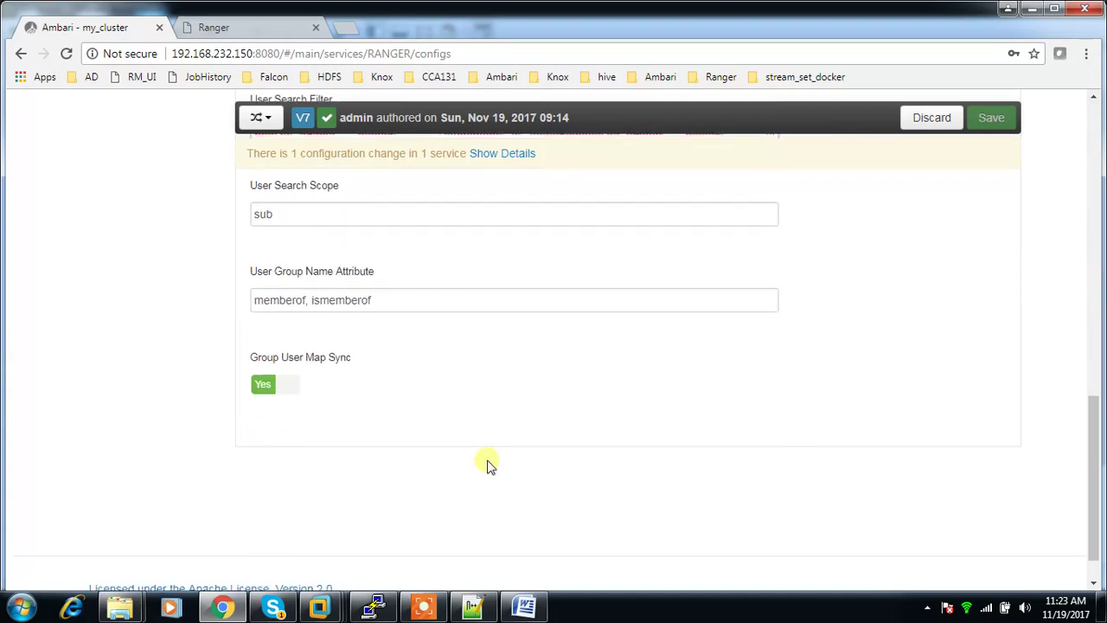
{"action": "left_click", "coordinate": [523, 608]}
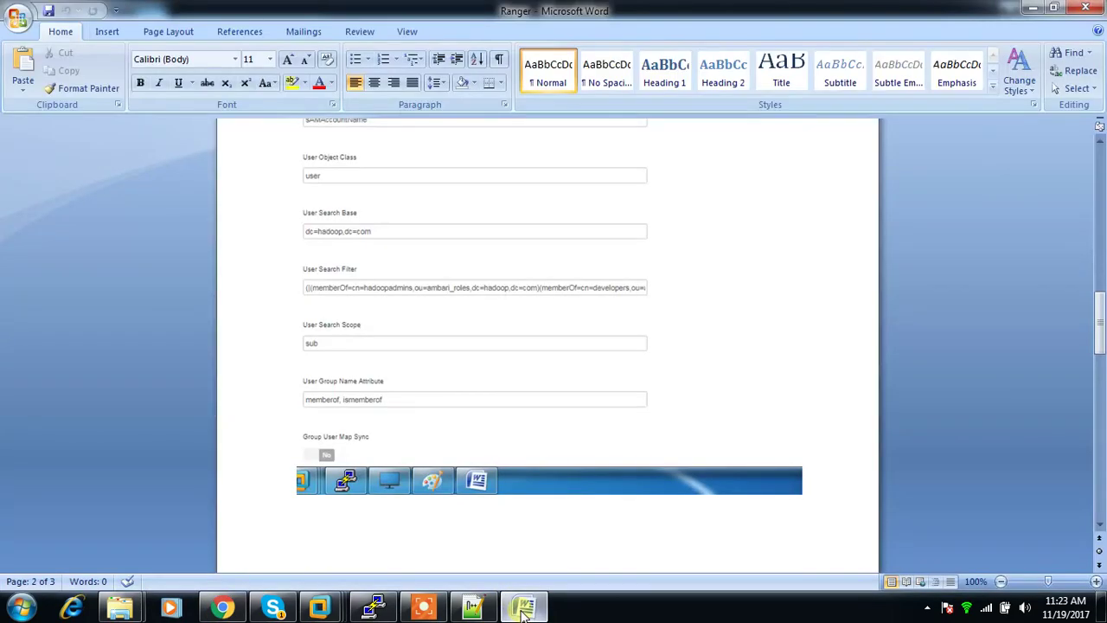
{"action": "left_click", "coordinate": [523, 608]}
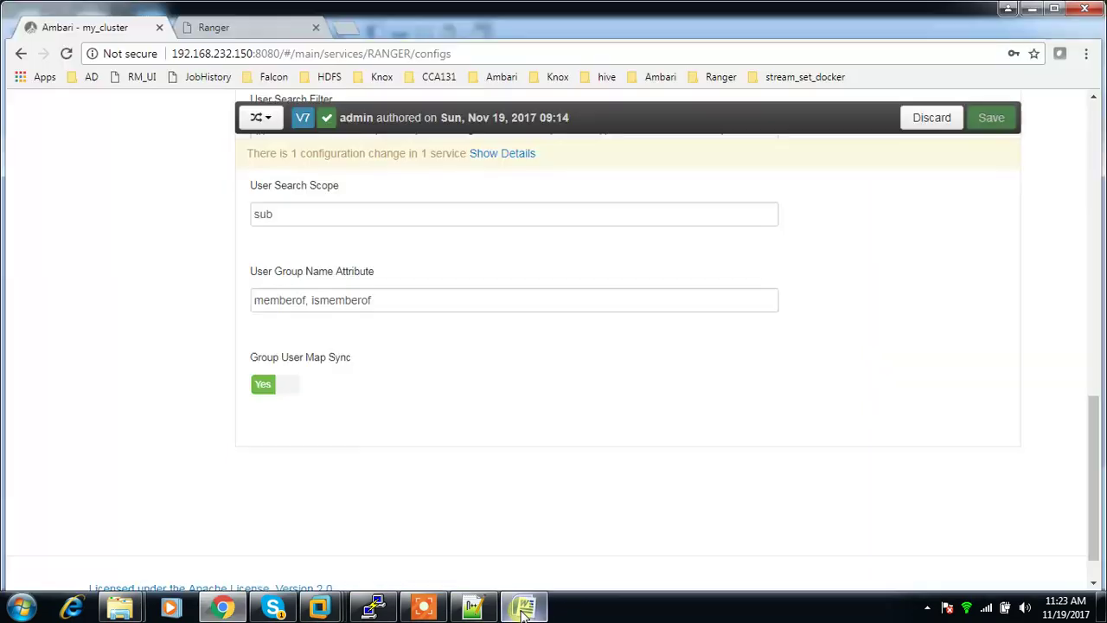
{"action": "left_click", "coordinate": [286, 390]}
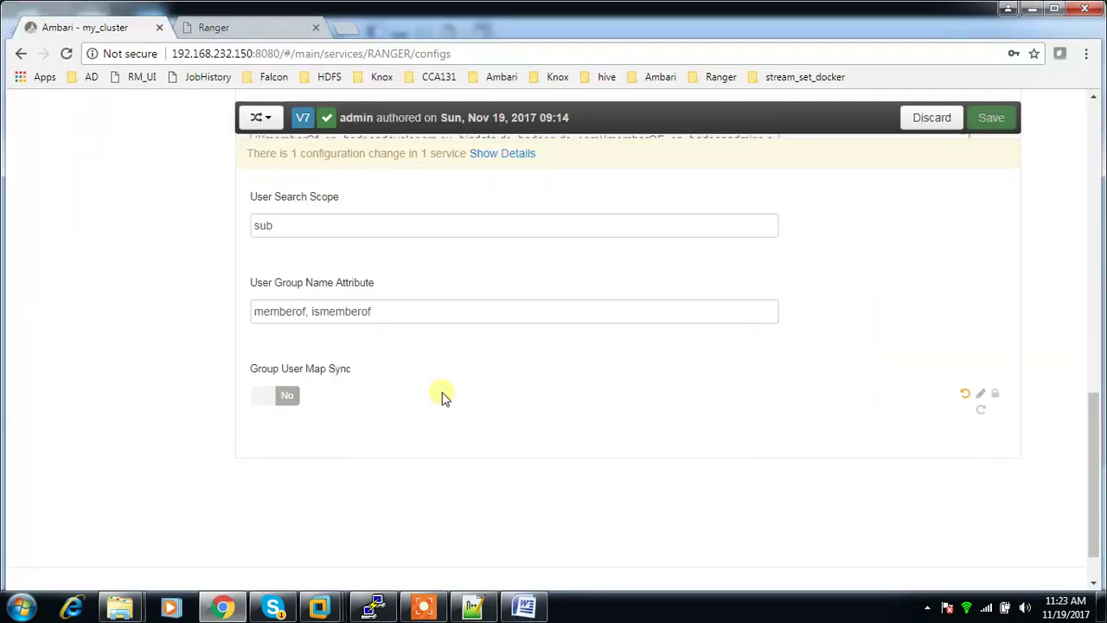
{"action": "scroll", "coordinate": [698, 534], "scroll_direction": "up", "scroll_amount": 10}
{"action": "scroll", "coordinate": [684, 519], "scroll_direction": "down", "scroll_amount": 1}
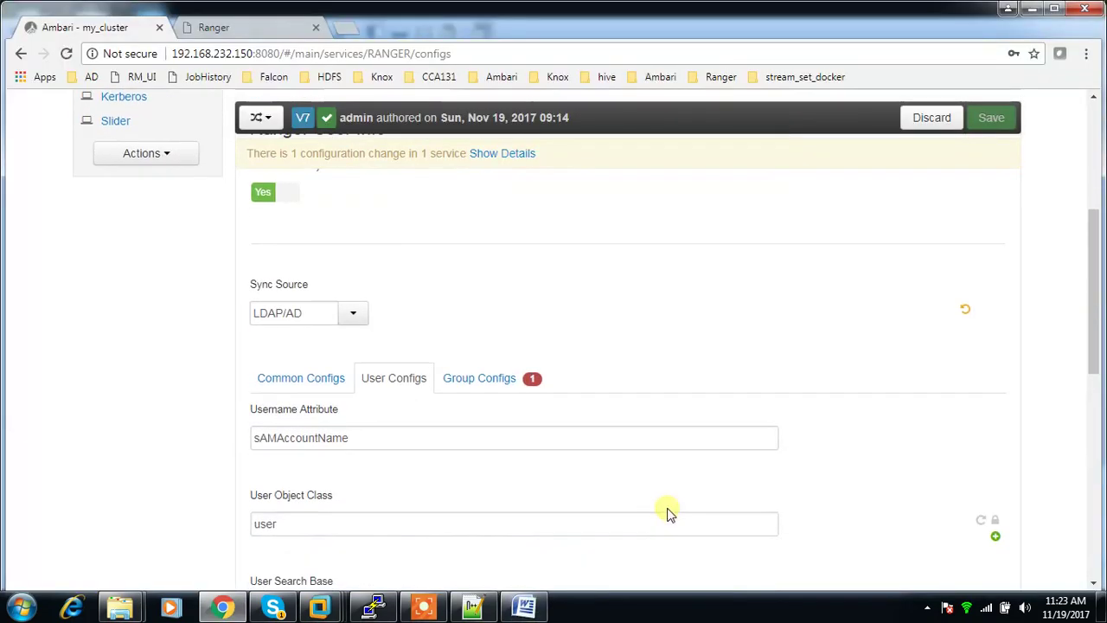
{"action": "left_click", "coordinate": [473, 381]}
Step: Set the Group Search Base to dc=hadoop,dc=com
{"action": "scroll", "coordinate": [471, 381], "scroll_direction": "down", "scroll_amount": 1}
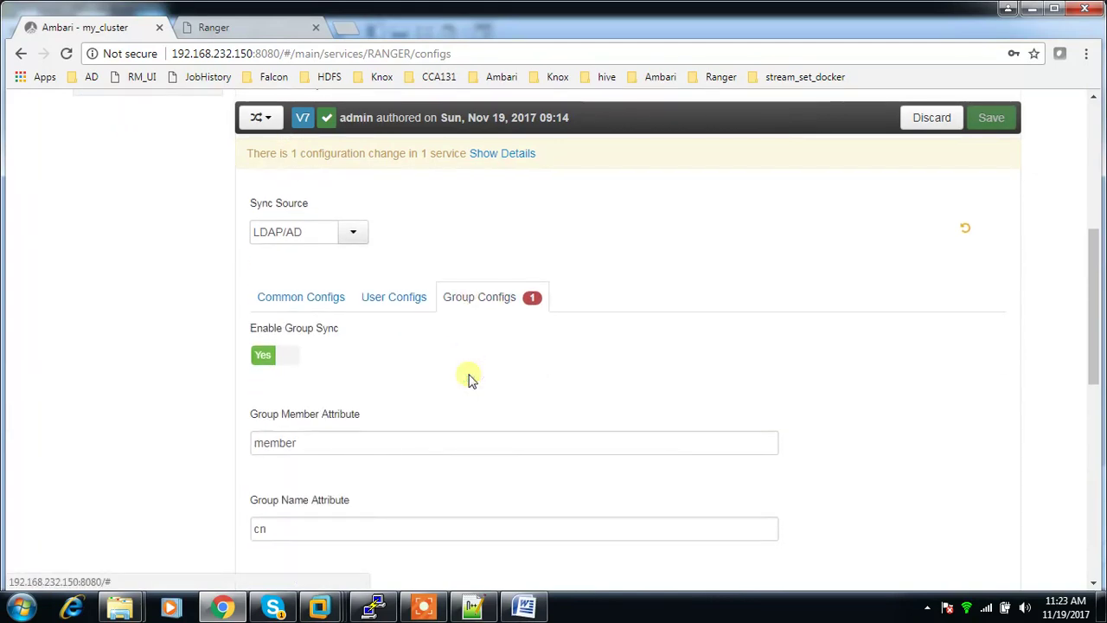
{"action": "scroll", "coordinate": [472, 381], "scroll_direction": "down", "scroll_amount": 4}
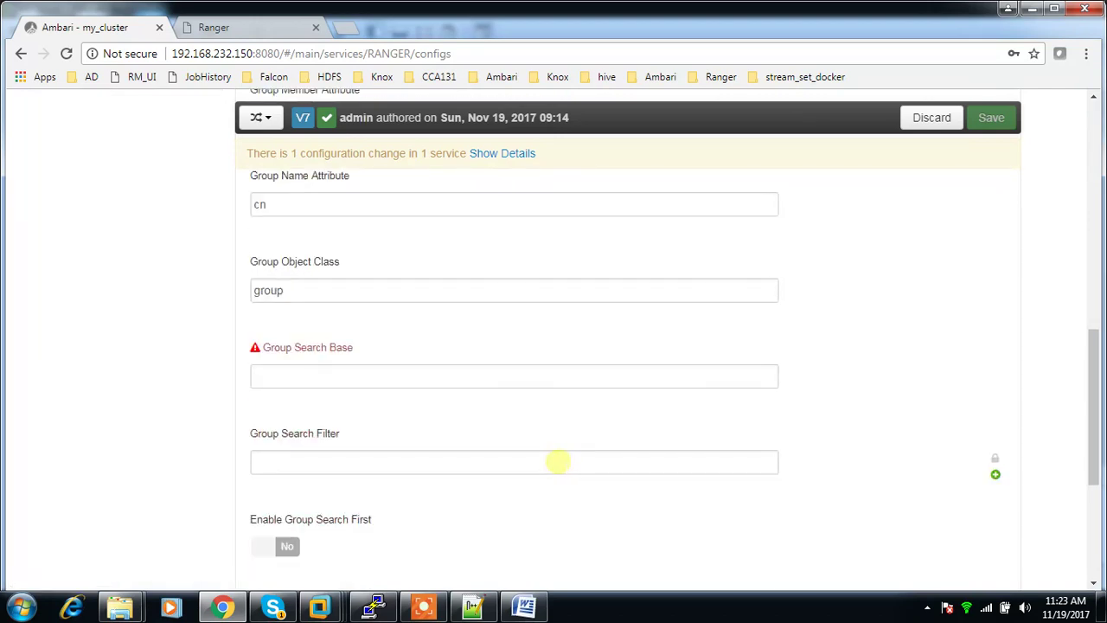
{"action": "left_click", "coordinate": [295, 371]}
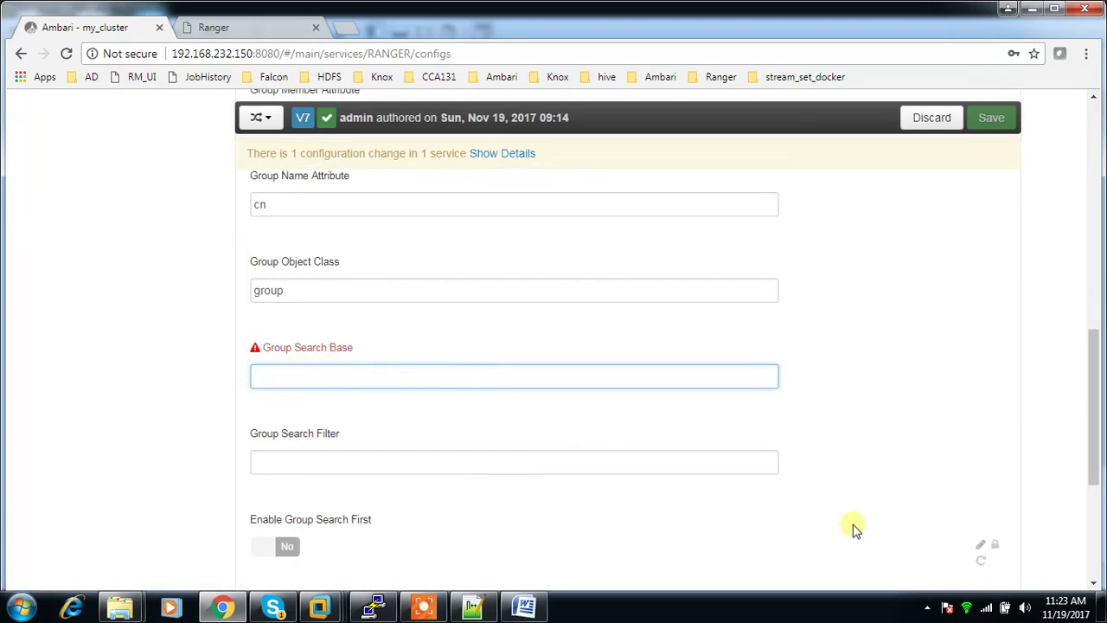
{"action": "type", "text": "dc=hadoop,dc"}
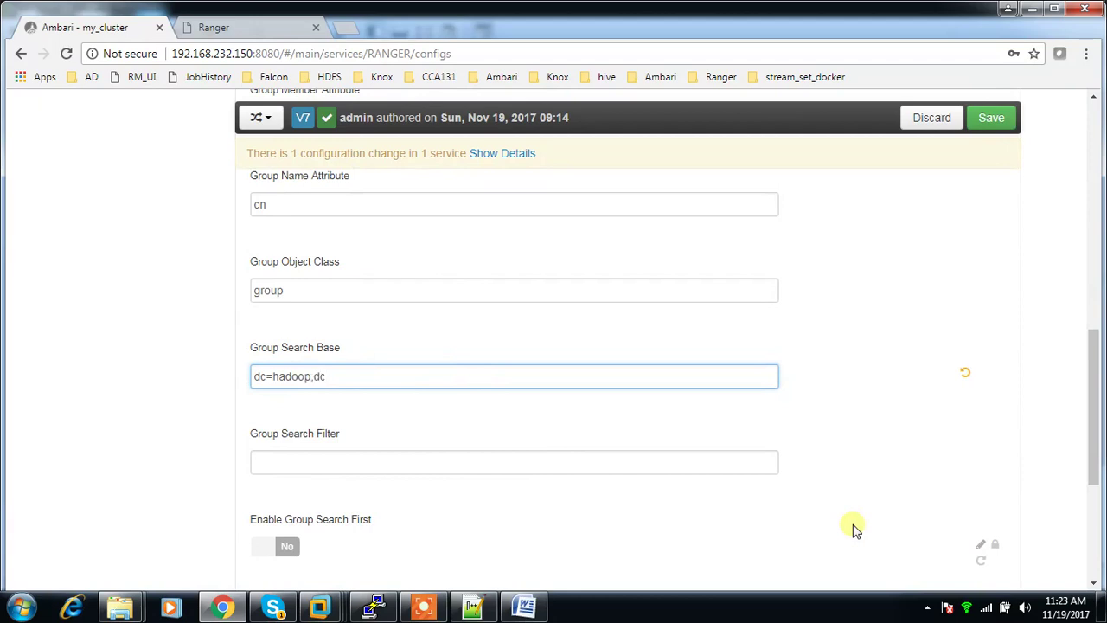
{"action": "type", "text": "=com"}
Step: Set the Group Search Filter to *, cross-checking against the user sync settings
{"action": "left_click", "coordinate": [298, 465]}
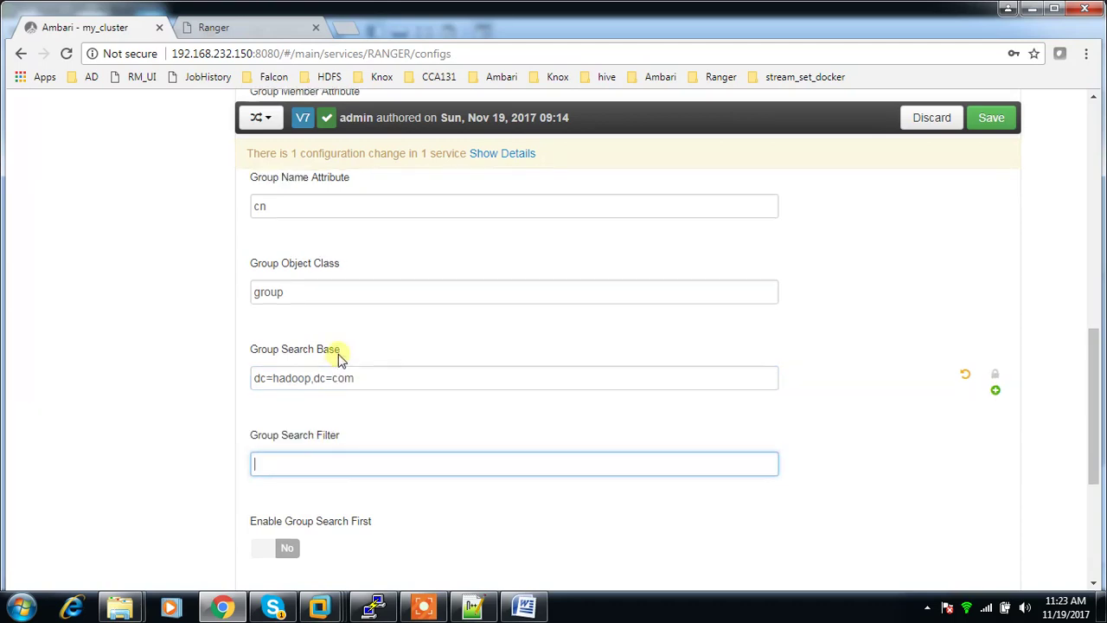
{"action": "scroll", "coordinate": [338, 359], "scroll_direction": "up", "scroll_amount": 5}
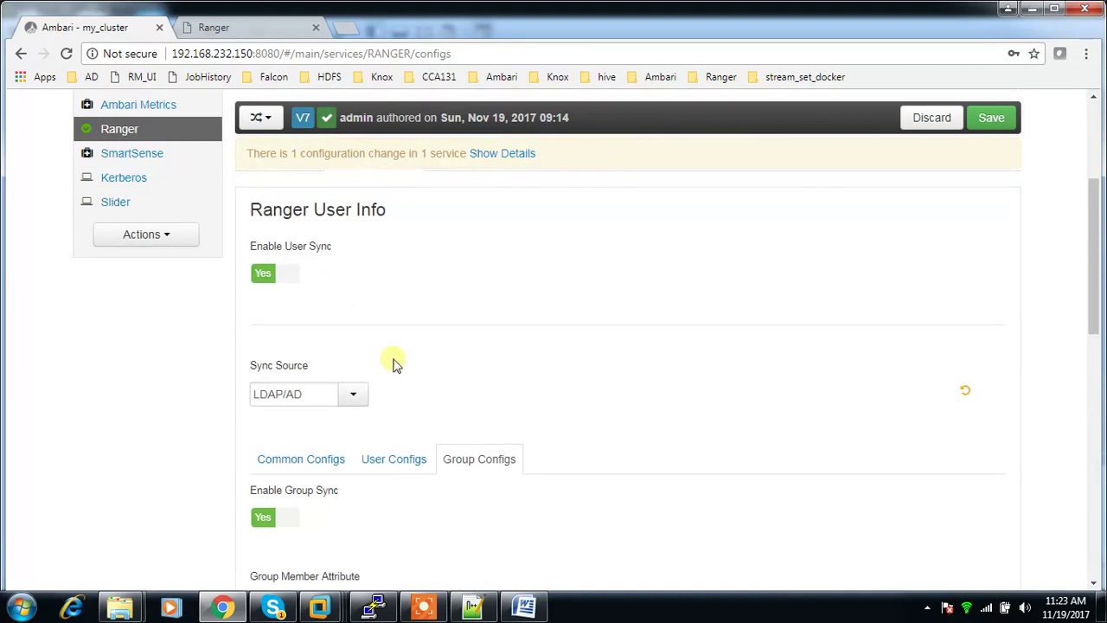
{"action": "left_click", "coordinate": [394, 458]}
{"action": "scroll", "coordinate": [395, 440], "scroll_direction": "down", "scroll_amount": 3}
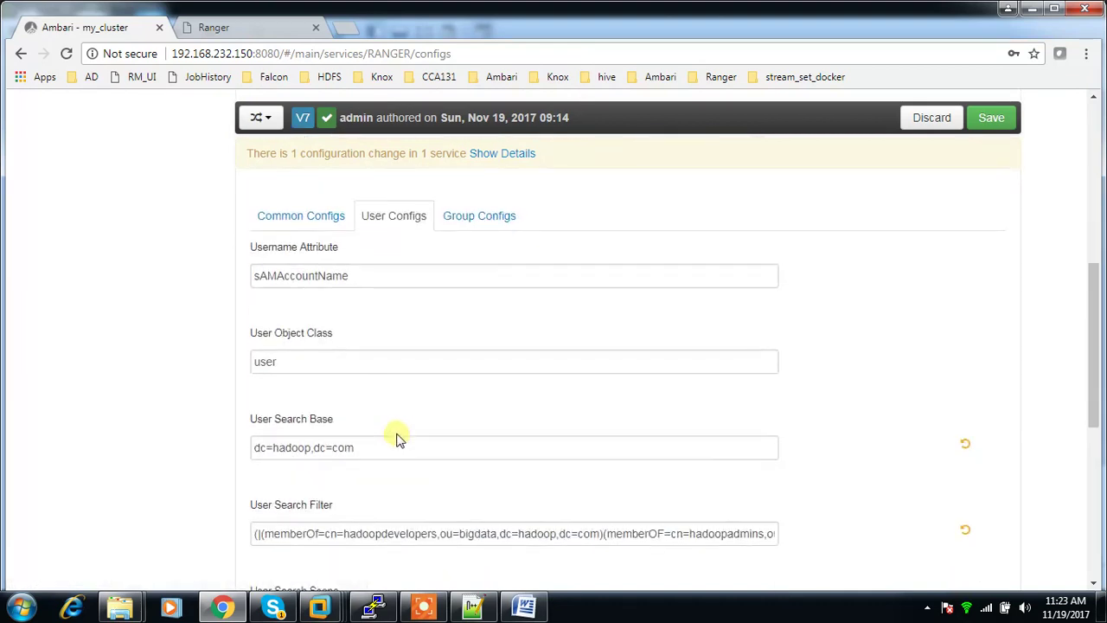
{"action": "scroll", "coordinate": [354, 381], "scroll_direction": "down", "scroll_amount": 4}
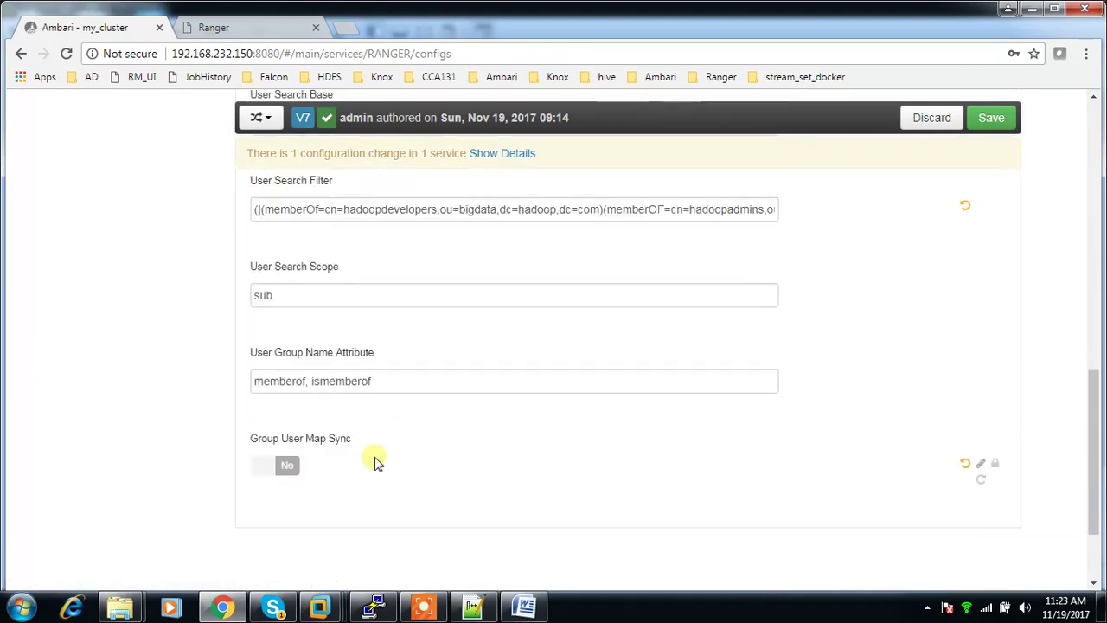
{"action": "scroll", "coordinate": [375, 459], "scroll_direction": "up", "scroll_amount": 4}
{"action": "left_click", "coordinate": [476, 215]}
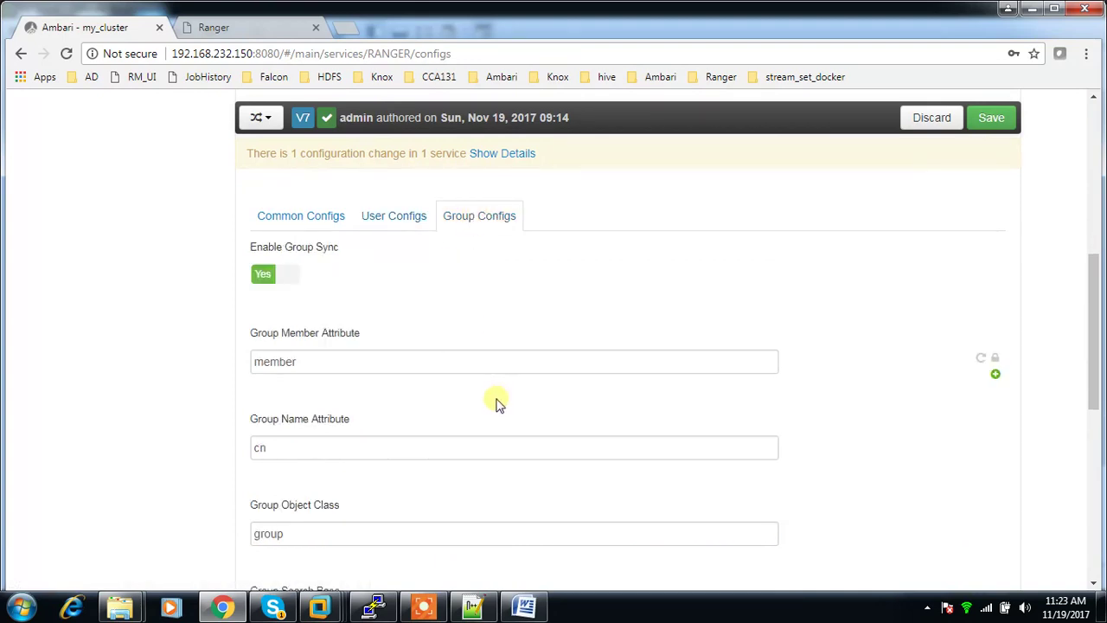
{"action": "left_click", "coordinate": [410, 220]}
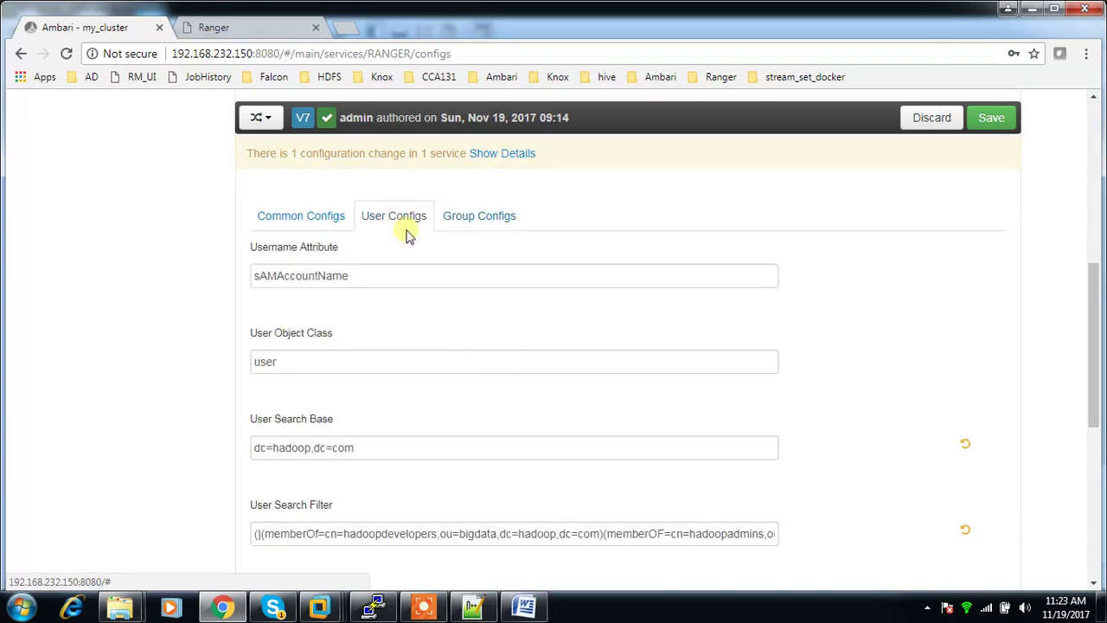
{"action": "left_click", "coordinate": [462, 220]}
{"action": "scroll", "coordinate": [459, 407], "scroll_direction": "down", "scroll_amount": 3}
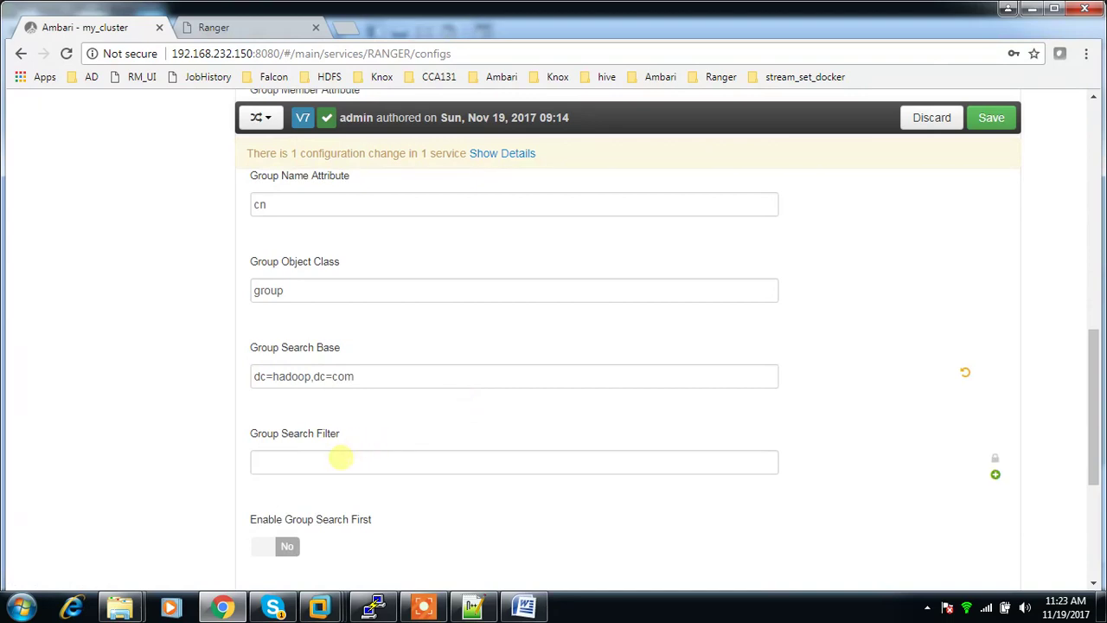
{"action": "left_click", "coordinate": [340, 458]}
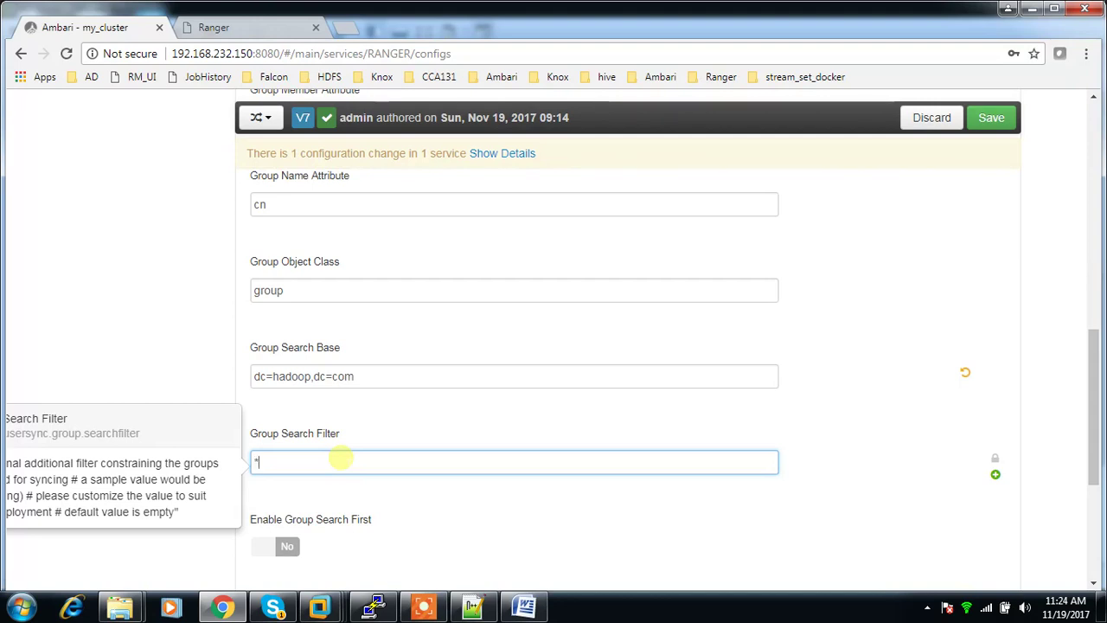
{"action": "left_click", "coordinate": [442, 522]}
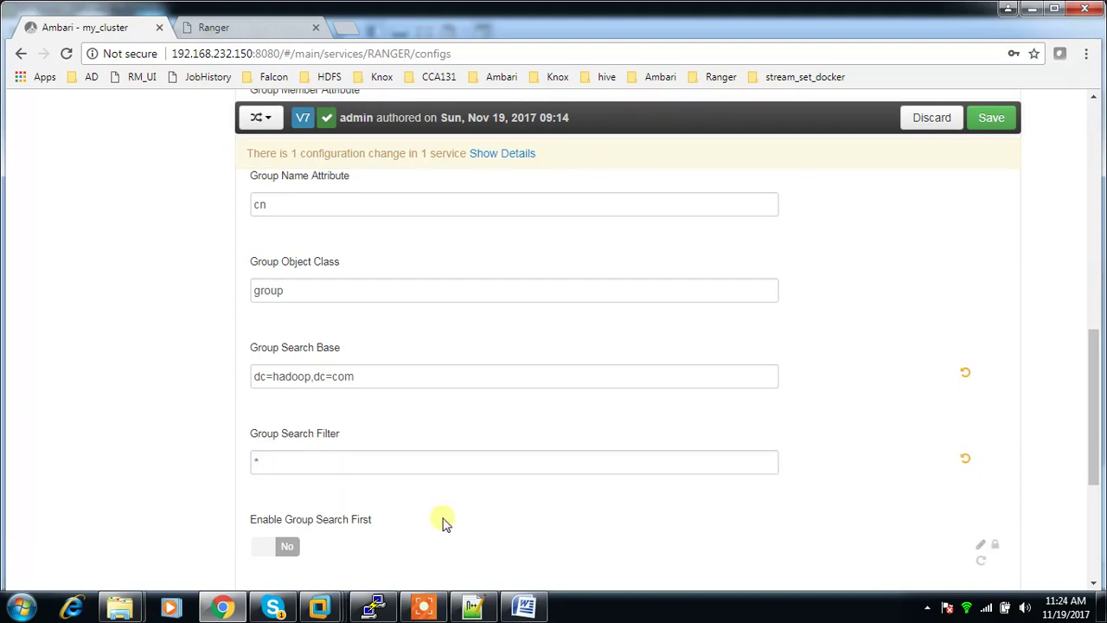
Step: Inspect the java_developers and hadoopdevelopers group properties, then select hadoopadmins before returning to Ambari
{"action": "mouse_move", "coordinate": [319, 605]}
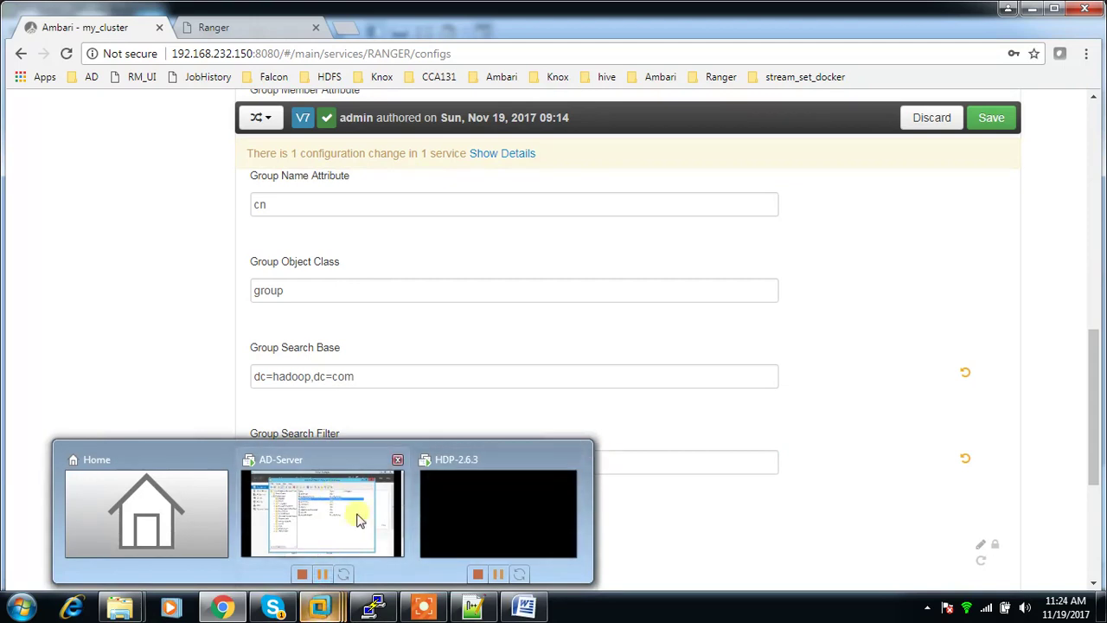
{"action": "left_click", "coordinate": [360, 519]}
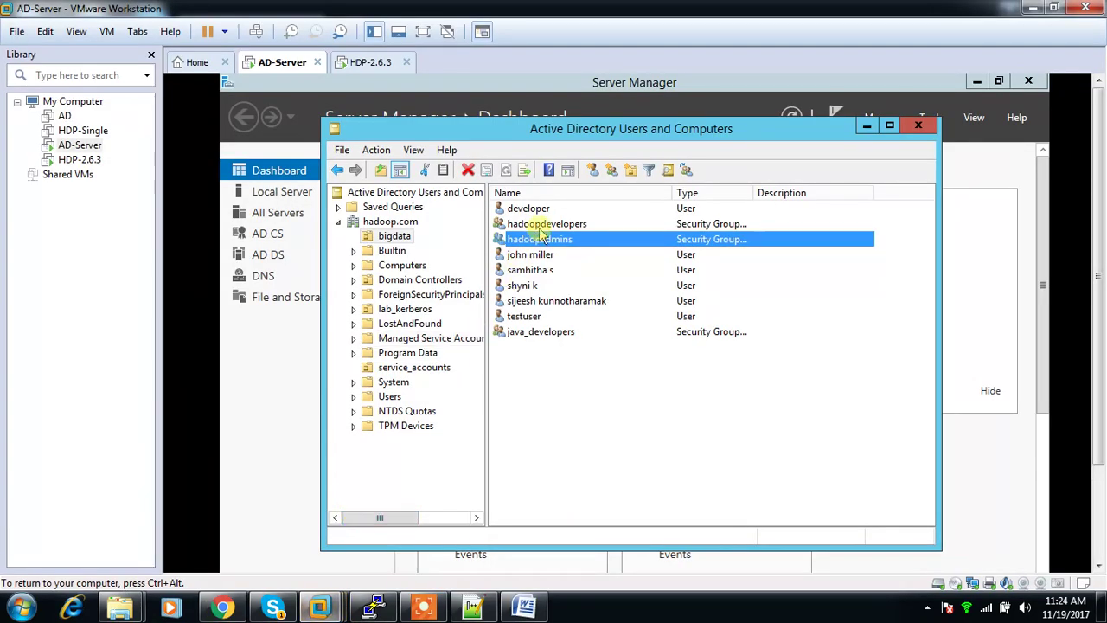
{"action": "double_click", "coordinate": [531, 337]}
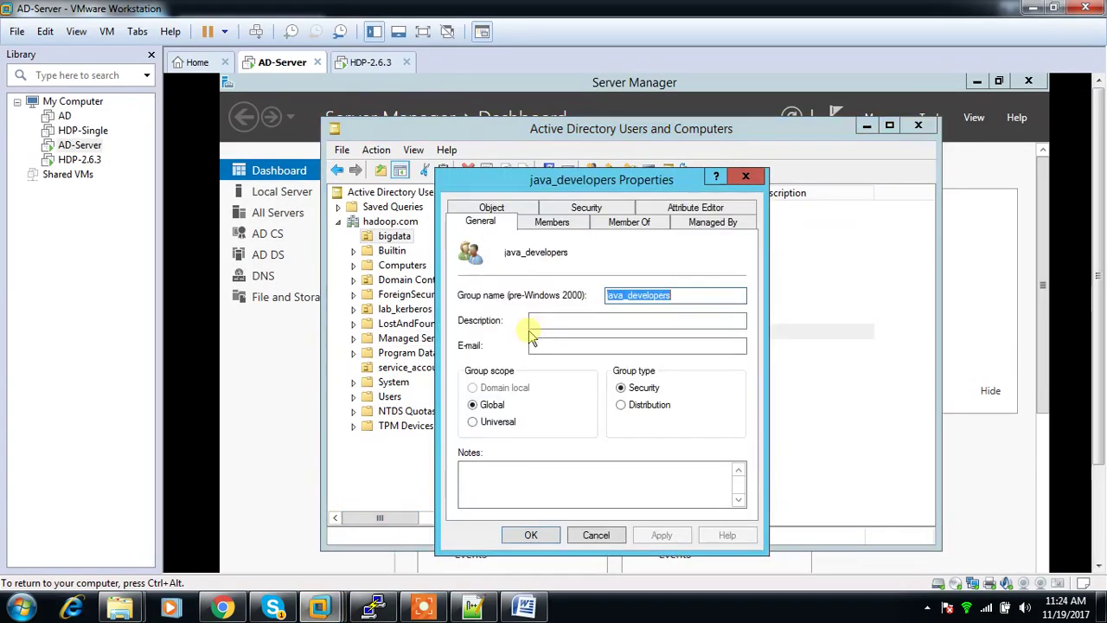
{"action": "key", "text": "Escape"}
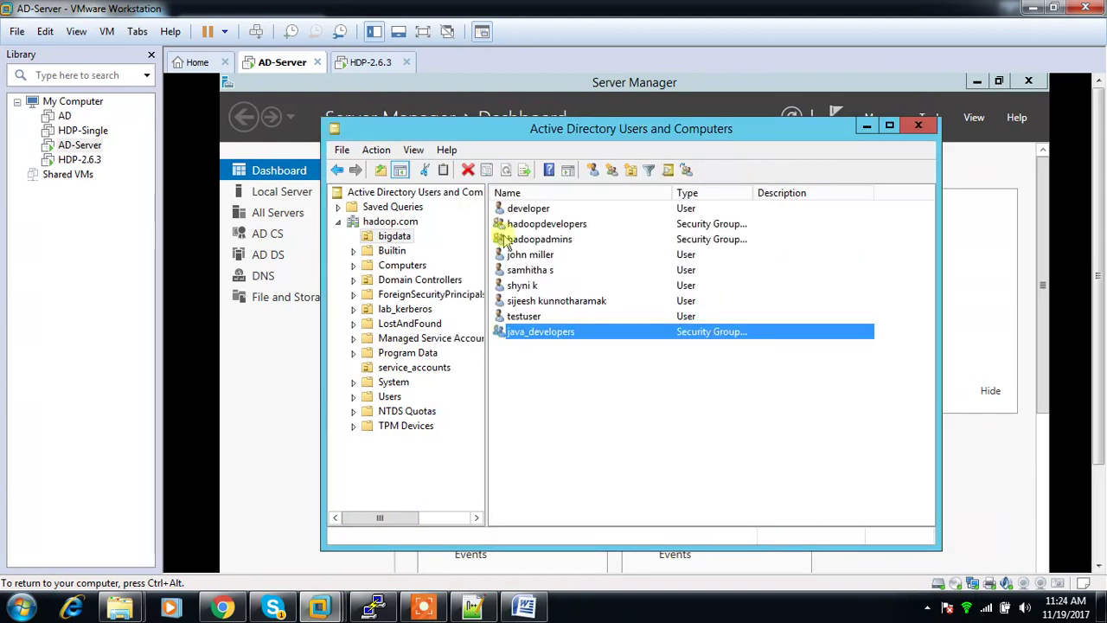
{"action": "double_click", "coordinate": [524, 225]}
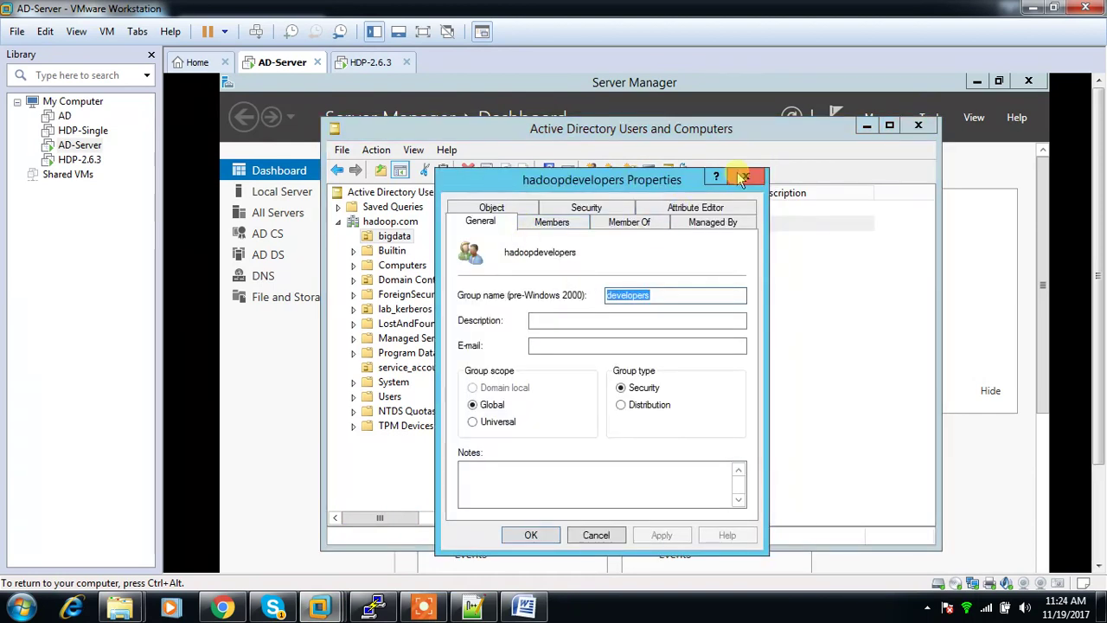
{"action": "left_click", "coordinate": [746, 177]}
{"action": "left_click", "coordinate": [534, 241]}
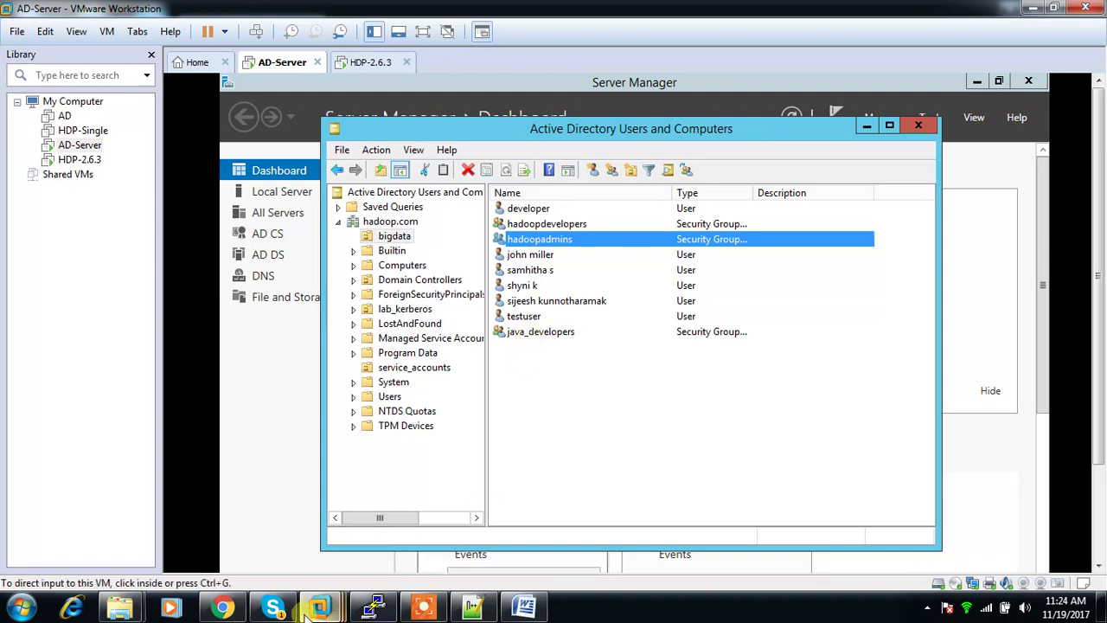
{"action": "left_click", "coordinate": [223, 607]}
Step: Review the Group Search Filter and surrounding sync settings before saving
{"action": "left_click", "coordinate": [280, 459]}
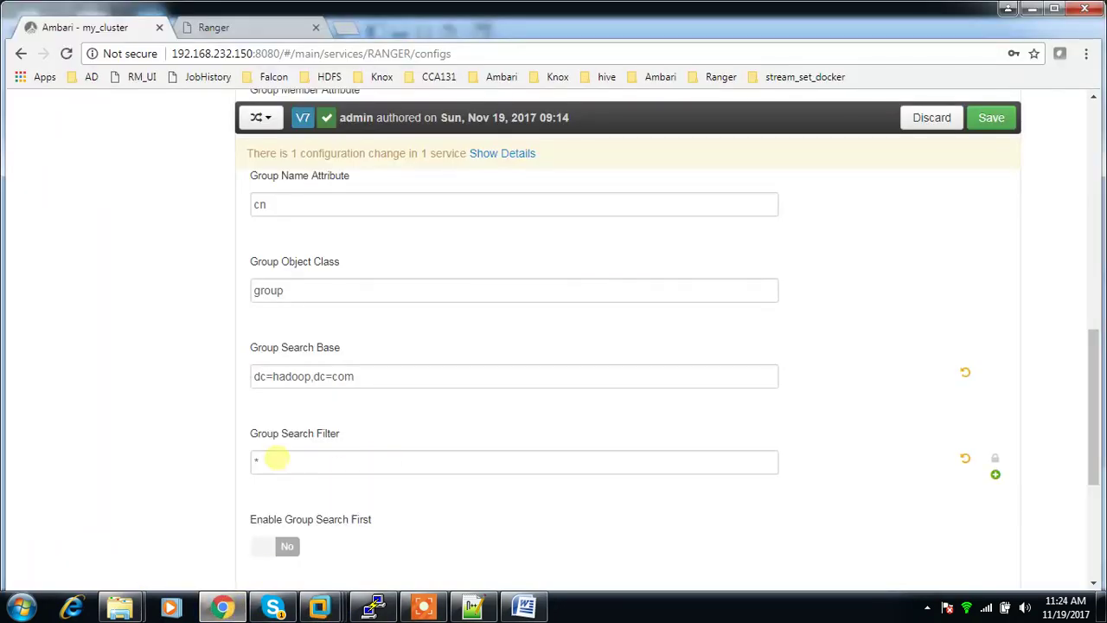
{"action": "scroll", "coordinate": [459, 450], "scroll_direction": "down", "scroll_amount": 4}
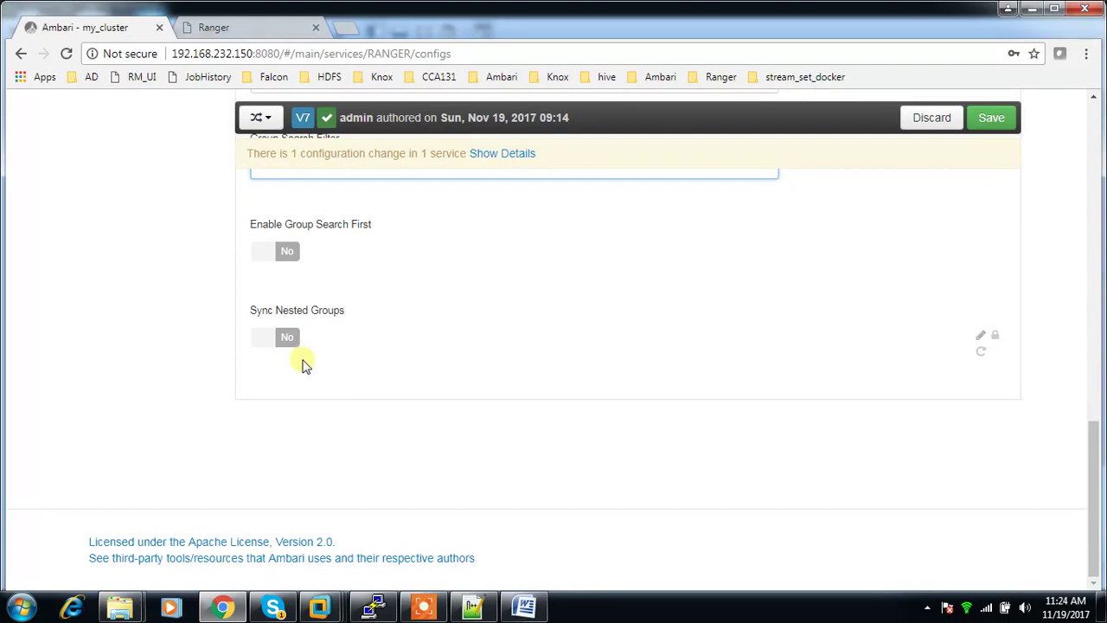
{"action": "scroll", "coordinate": [506, 433], "scroll_direction": "up", "scroll_amount": 5}
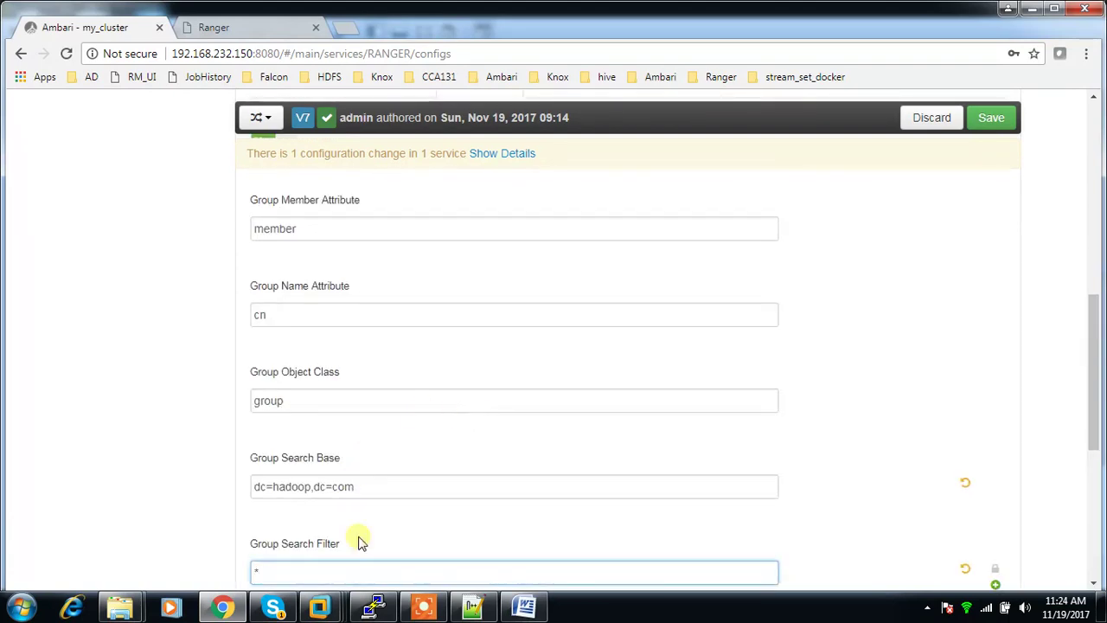
{"action": "scroll", "coordinate": [358, 538], "scroll_direction": "down", "scroll_amount": 5}
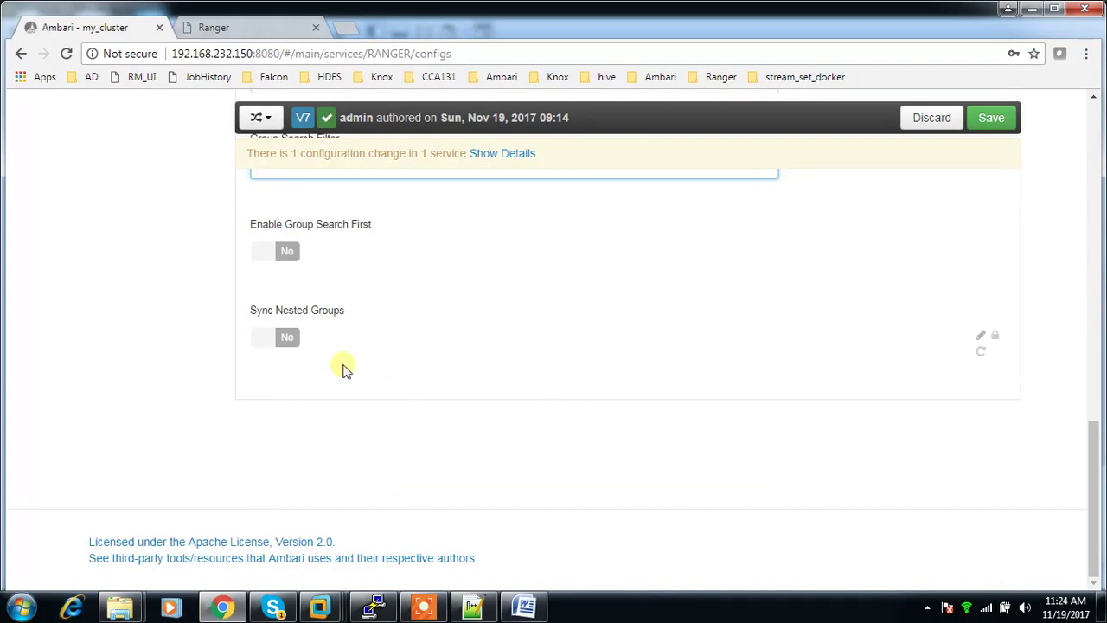
{"action": "scroll", "coordinate": [346, 369], "scroll_direction": "up", "scroll_amount": 5}
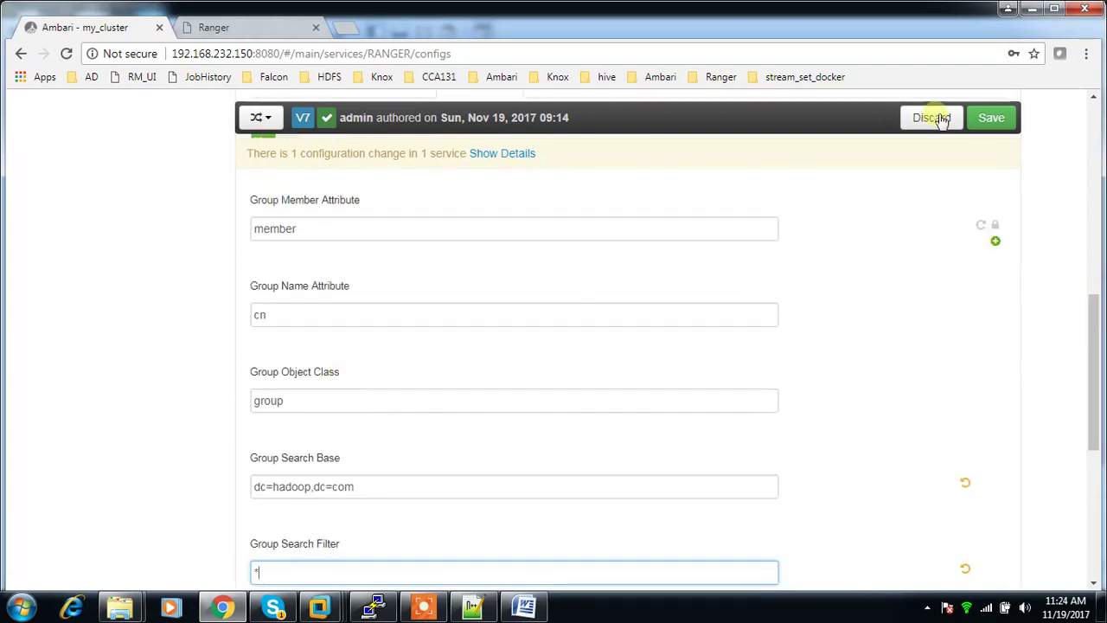
Step: Save the Ranger configuration with note 'AD User sync', accepting the LDAP authentication recommendation
{"action": "left_click", "coordinate": [995, 118]}
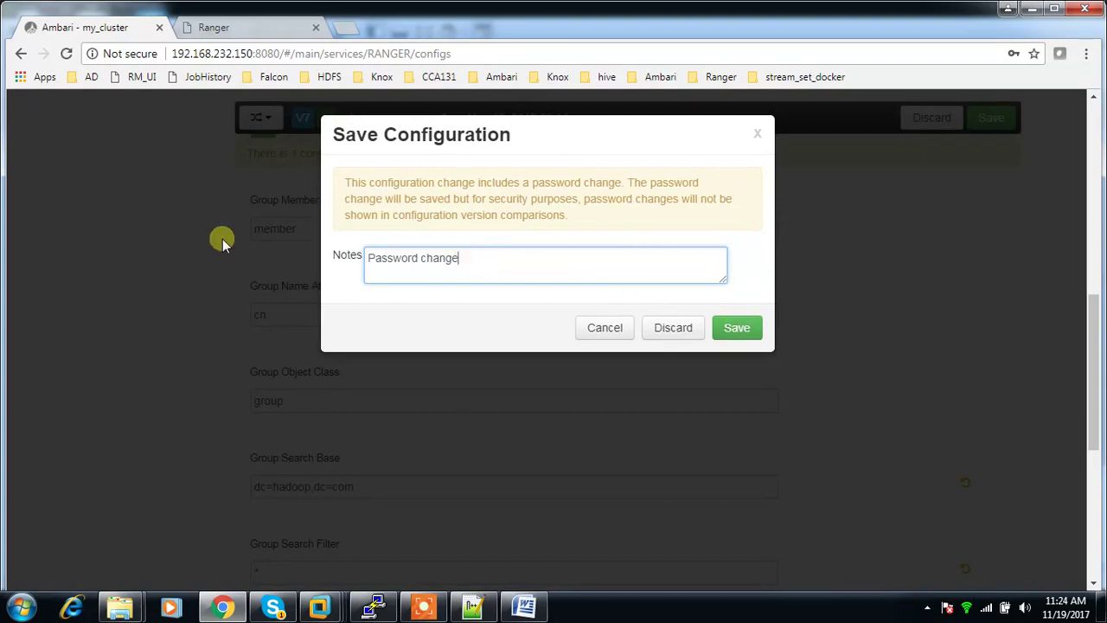
{"action": "key", "text": "ctrl+a"}
{"action": "type", "text": "AD"}
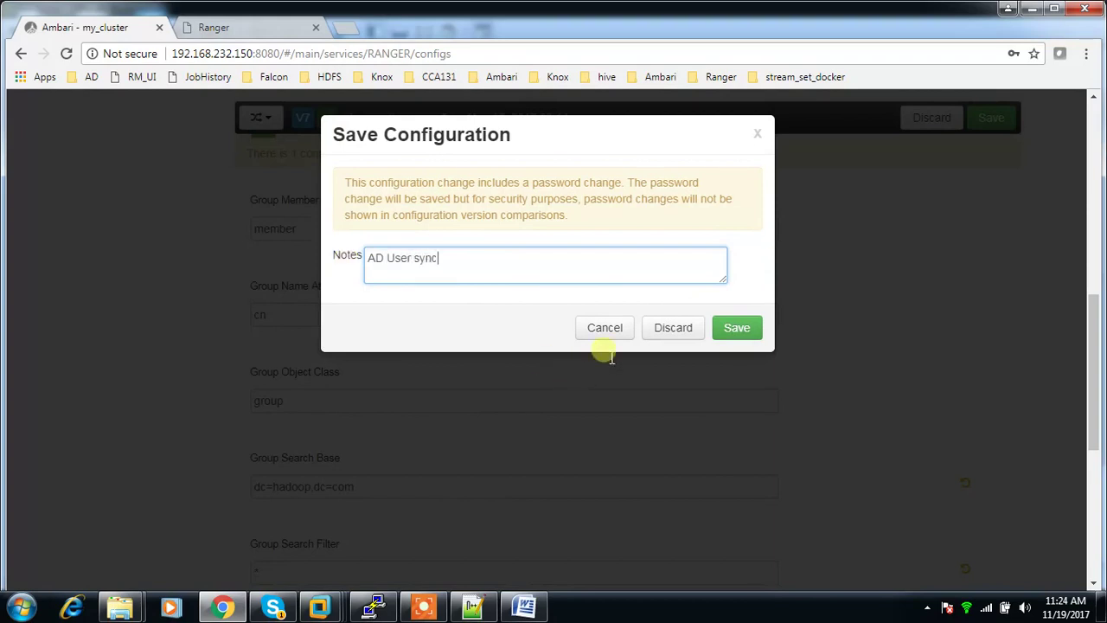
{"action": "left_click", "coordinate": [749, 330]}
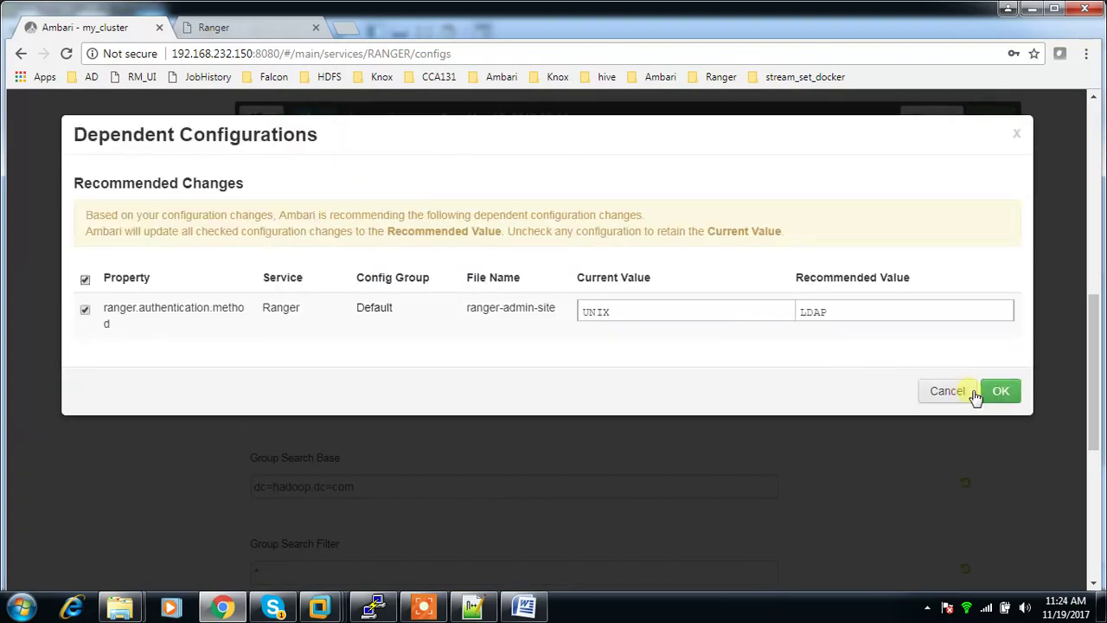
{"action": "left_click", "coordinate": [1003, 397]}
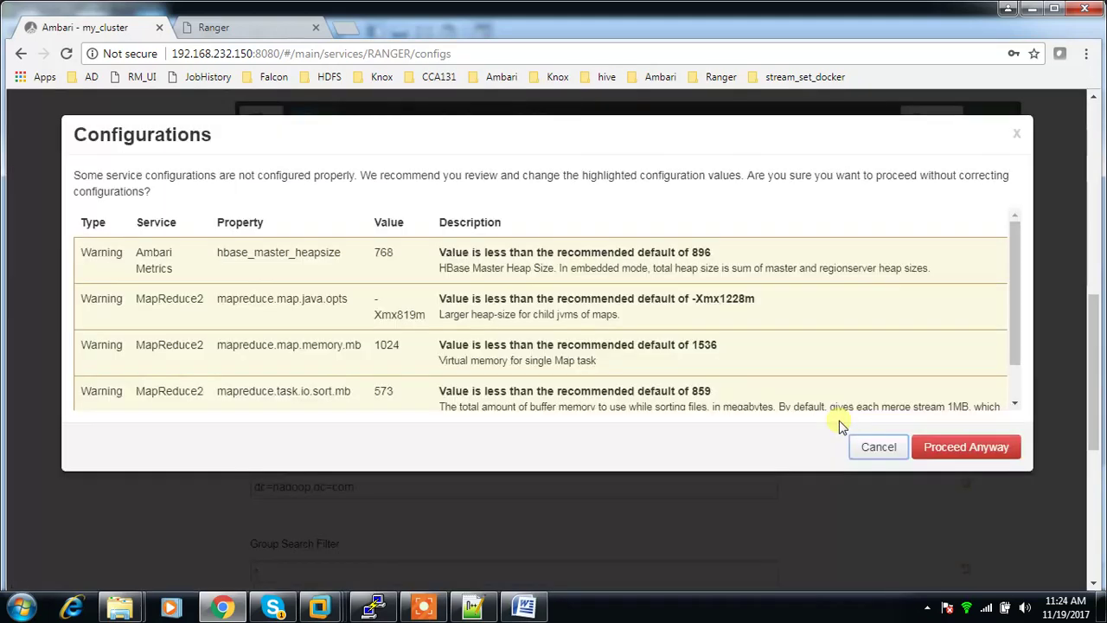
{"action": "left_click", "coordinate": [973, 457]}
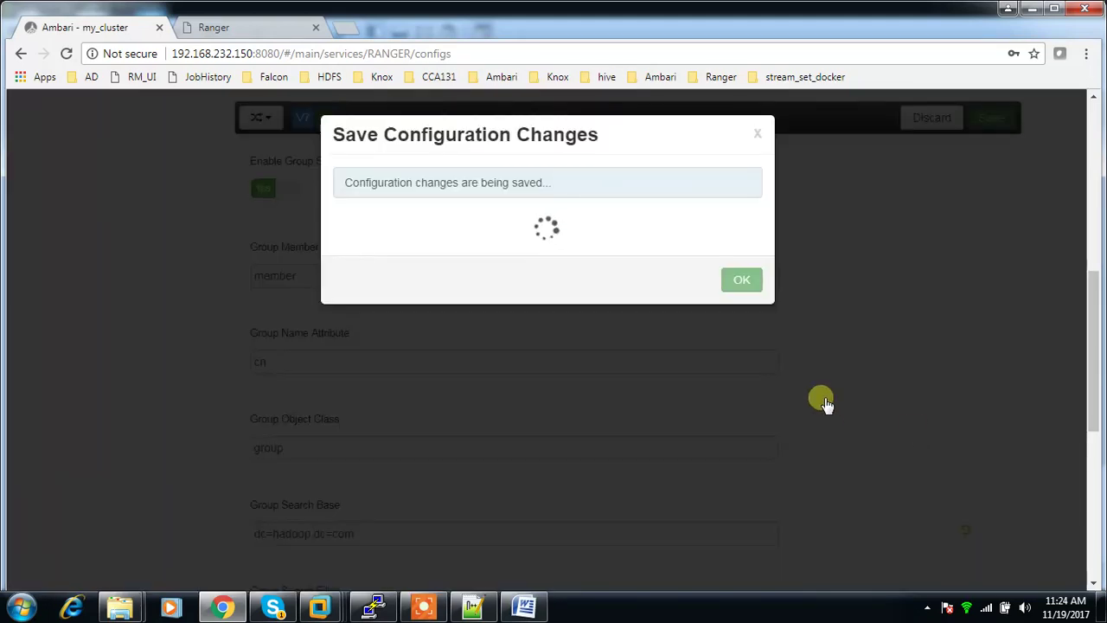
{"action": "left_click", "coordinate": [744, 253]}
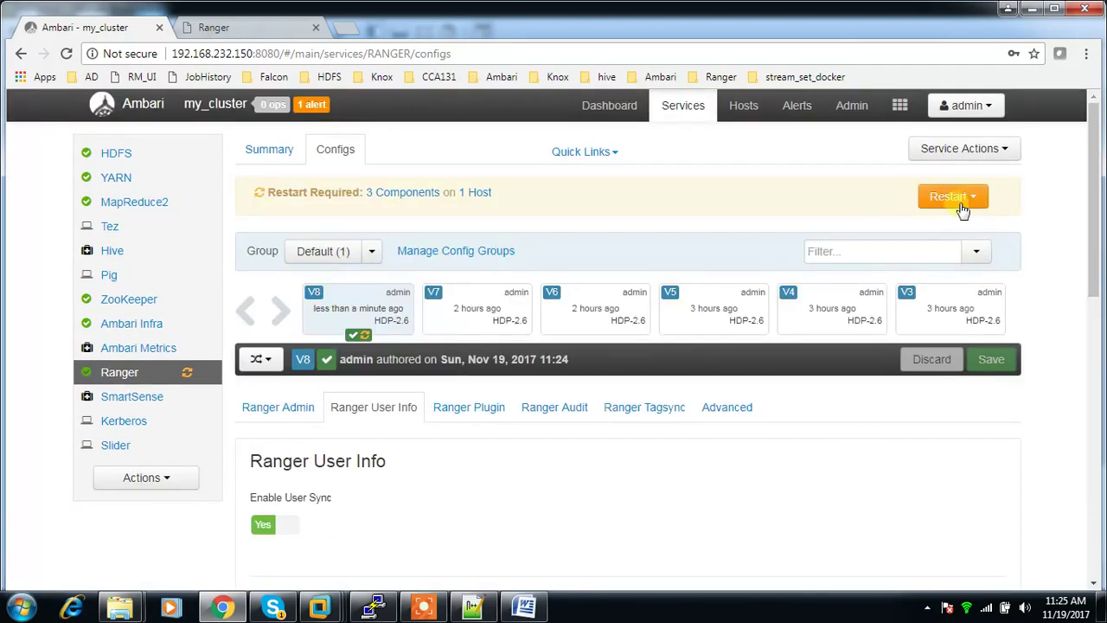
Step: Restart all affected Ranger components and wait for the restart to finish
{"action": "left_click", "coordinate": [966, 205]}
{"action": "left_click", "coordinate": [922, 226]}
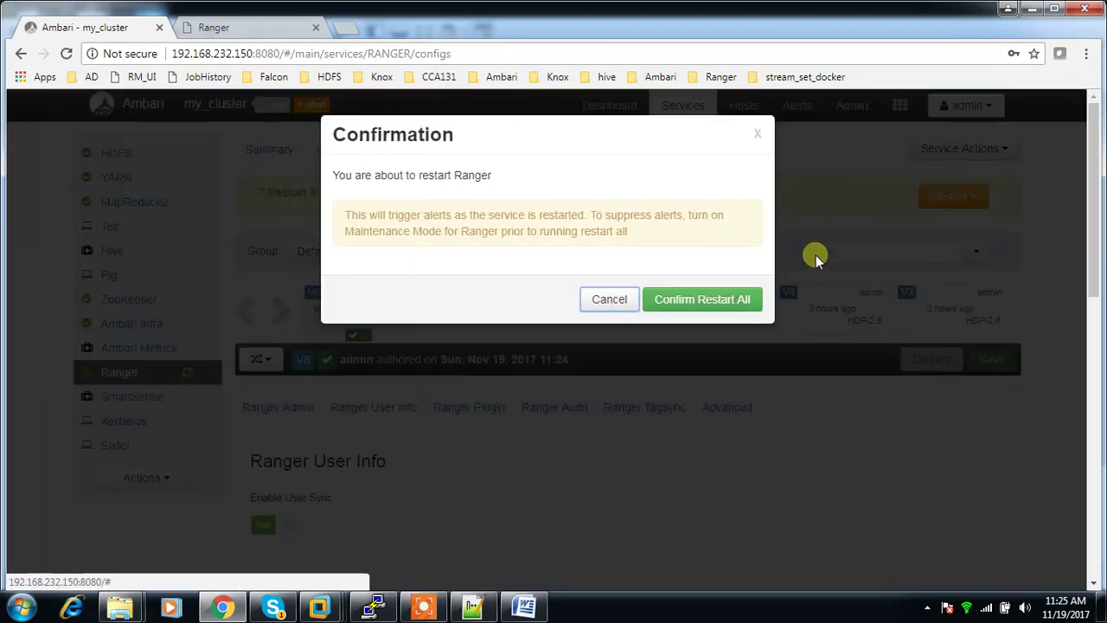
{"action": "left_click", "coordinate": [739, 301]}
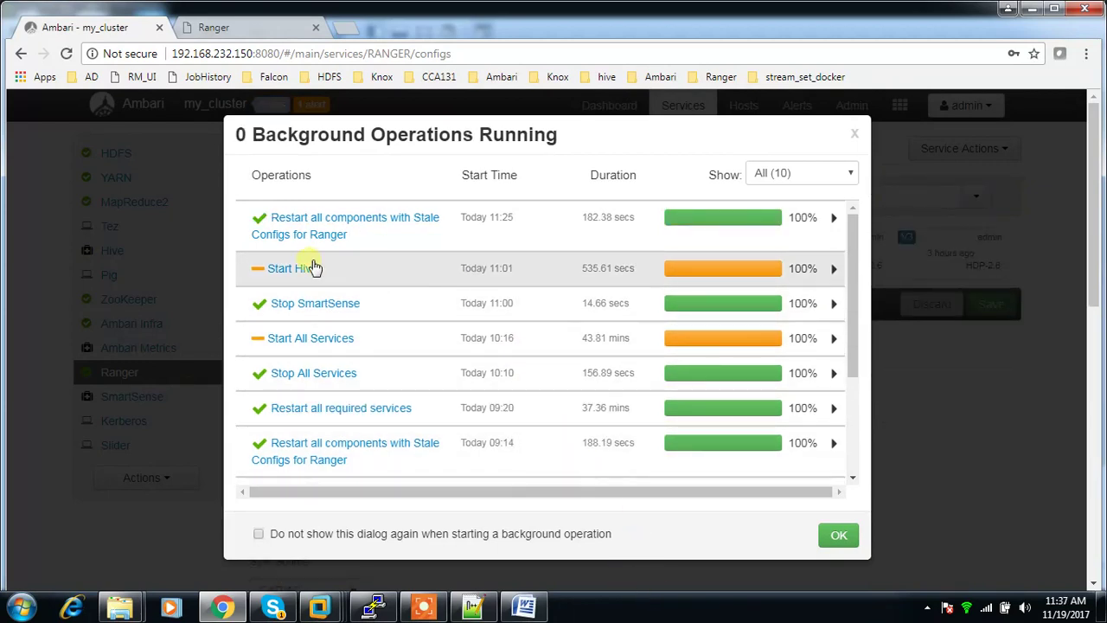
{"action": "mouse_move", "coordinate": [411, 611]}
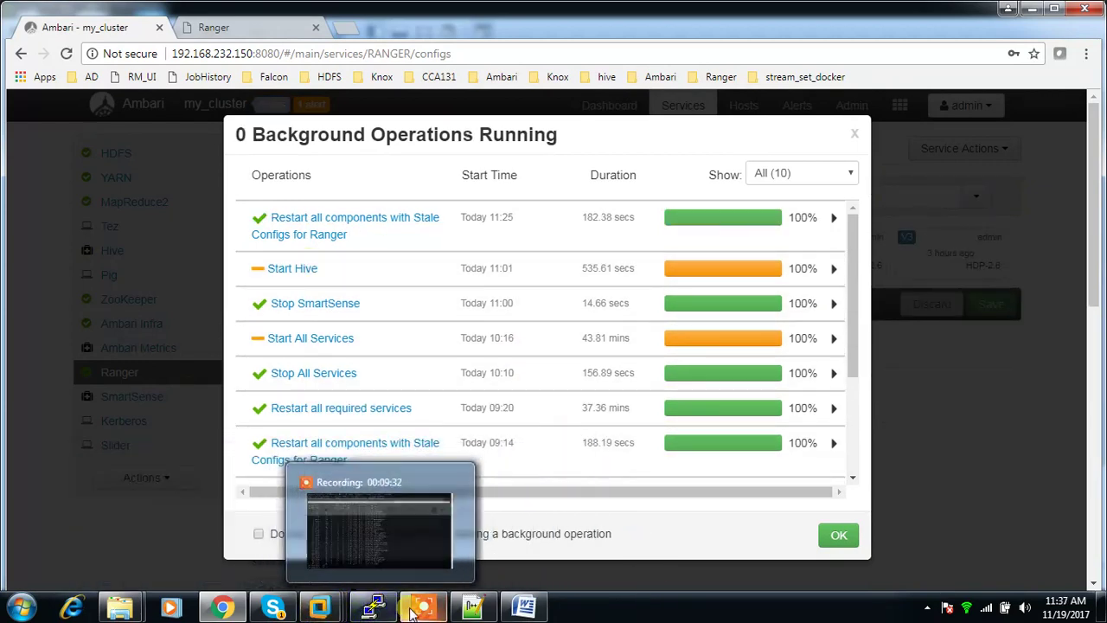
{"action": "left_click", "coordinate": [838, 536]}
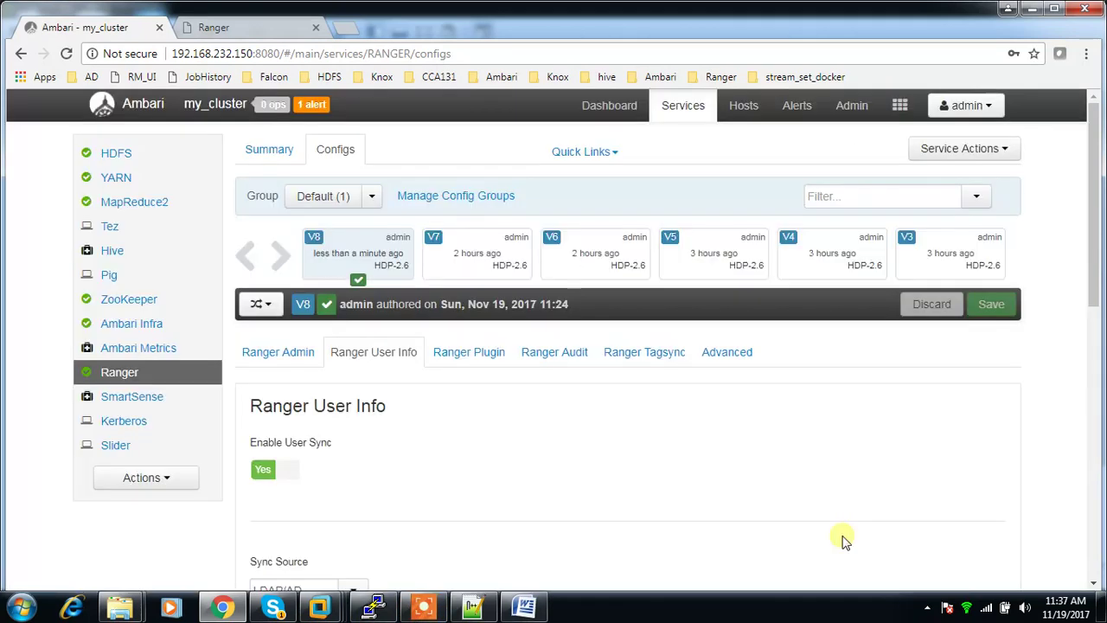
{"action": "left_click", "coordinate": [278, 22]}
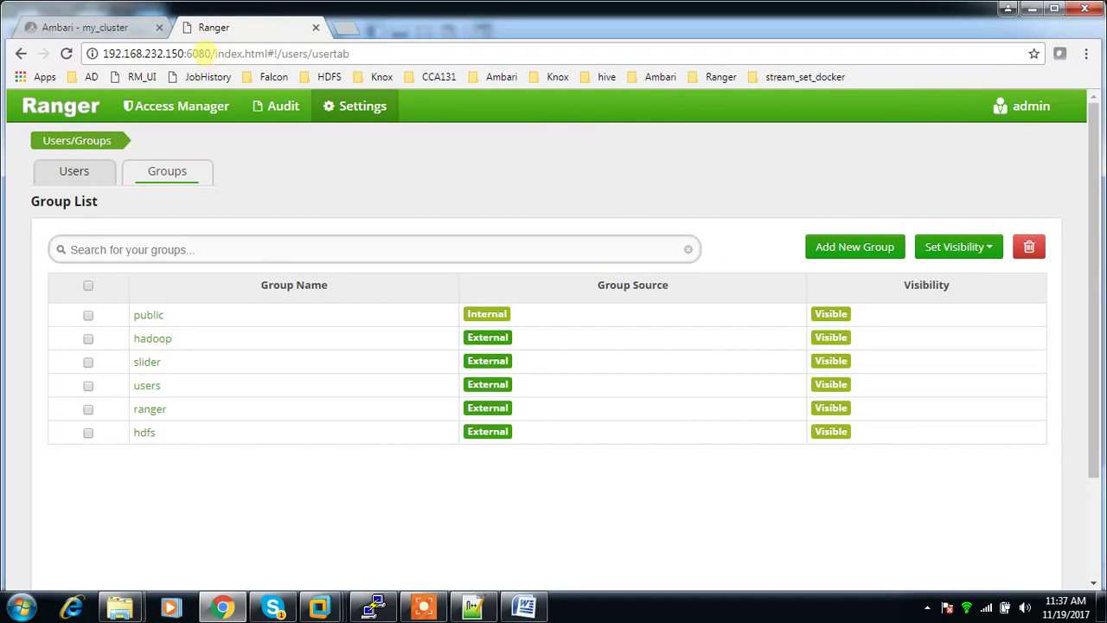
Step: Reload Ranger at the bare host:port address and sign in as administrator
{"action": "left_click_drag", "start_coordinate": [211, 53], "coordinate": [882, 158]}
{"action": "key", "text": "BackSpace"}
{"action": "key", "text": "Return"}
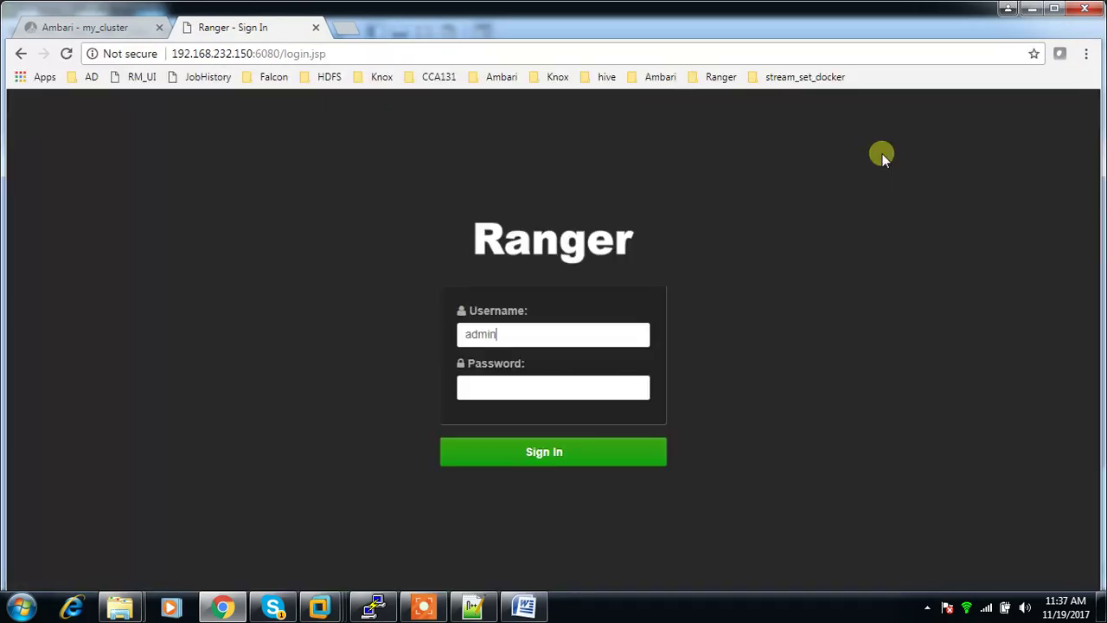
{"action": "key", "text": "Return"}
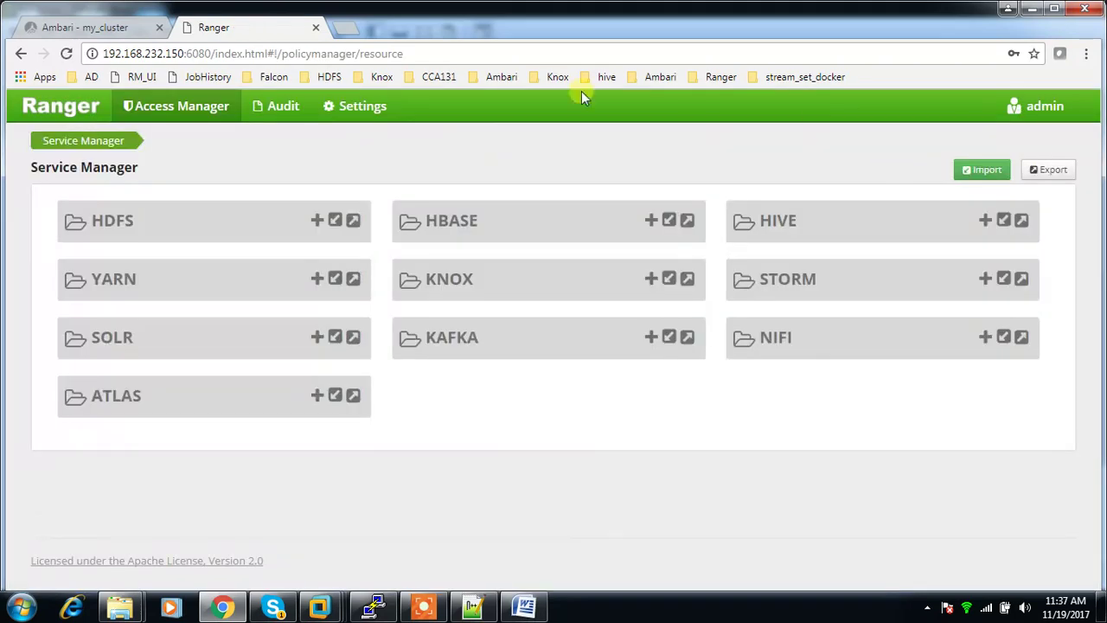
Step: Review the synced users under Settings > Users/Groups, then check the Groups list
{"action": "left_click", "coordinate": [330, 106]}
{"action": "left_click", "coordinate": [353, 140]}
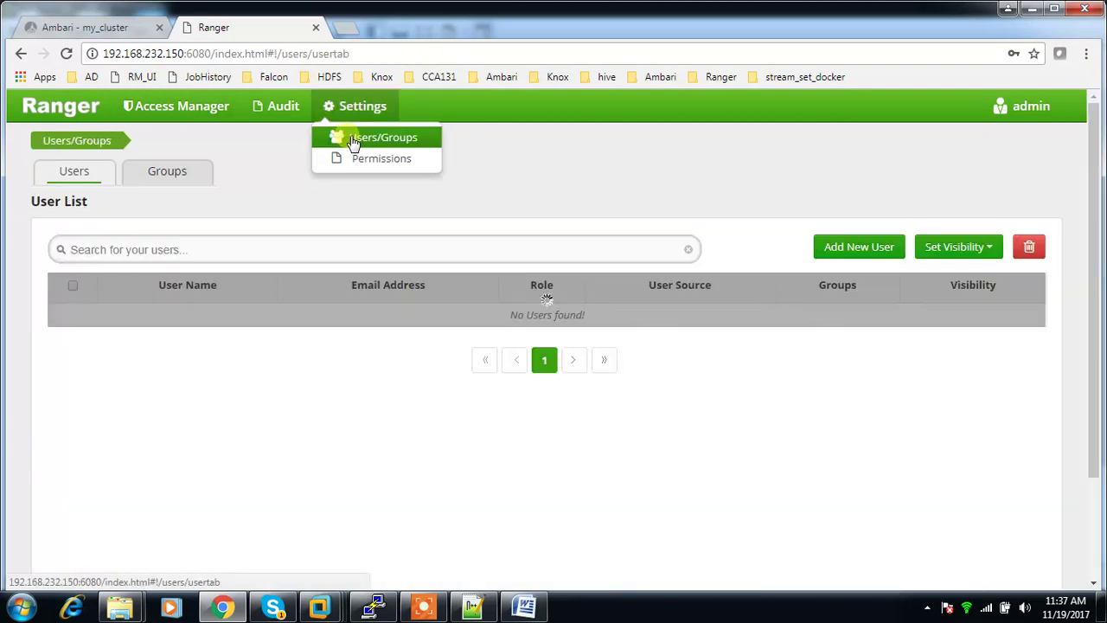
{"action": "scroll", "coordinate": [766, 387], "scroll_direction": "down", "scroll_amount": 2}
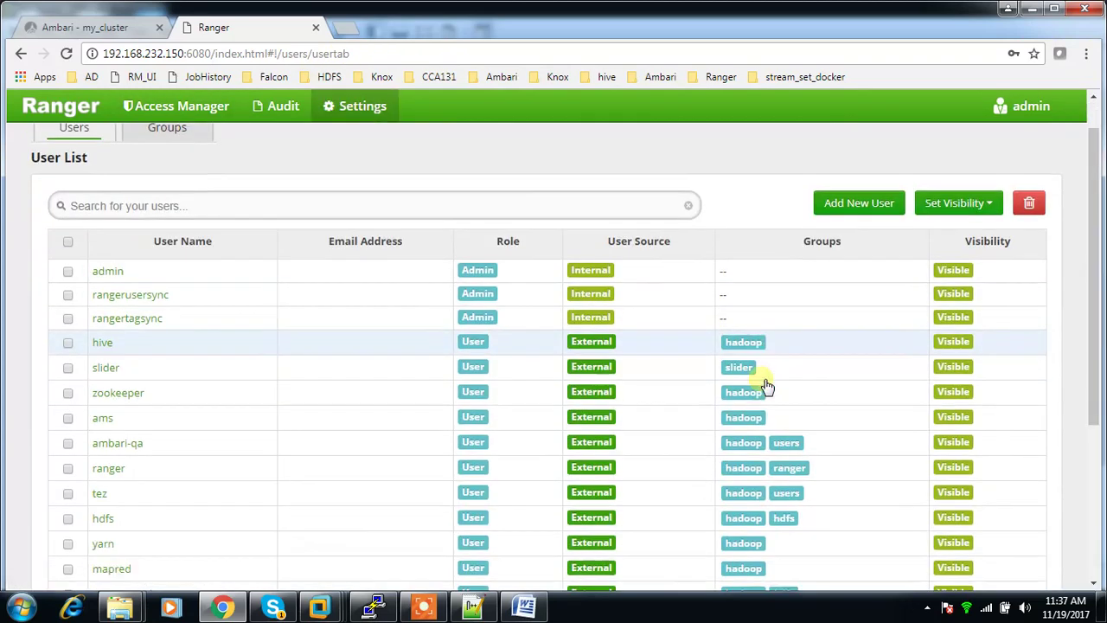
{"action": "scroll", "coordinate": [766, 387], "scroll_direction": "down", "scroll_amount": 2}
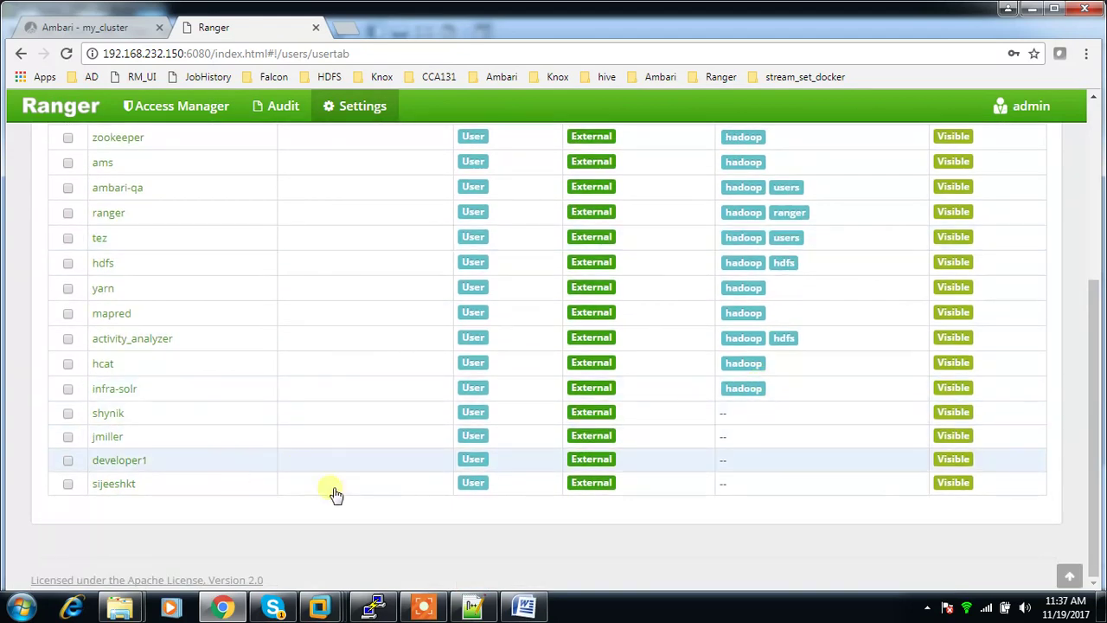
{"action": "scroll", "coordinate": [160, 502], "scroll_direction": "up", "scroll_amount": 3}
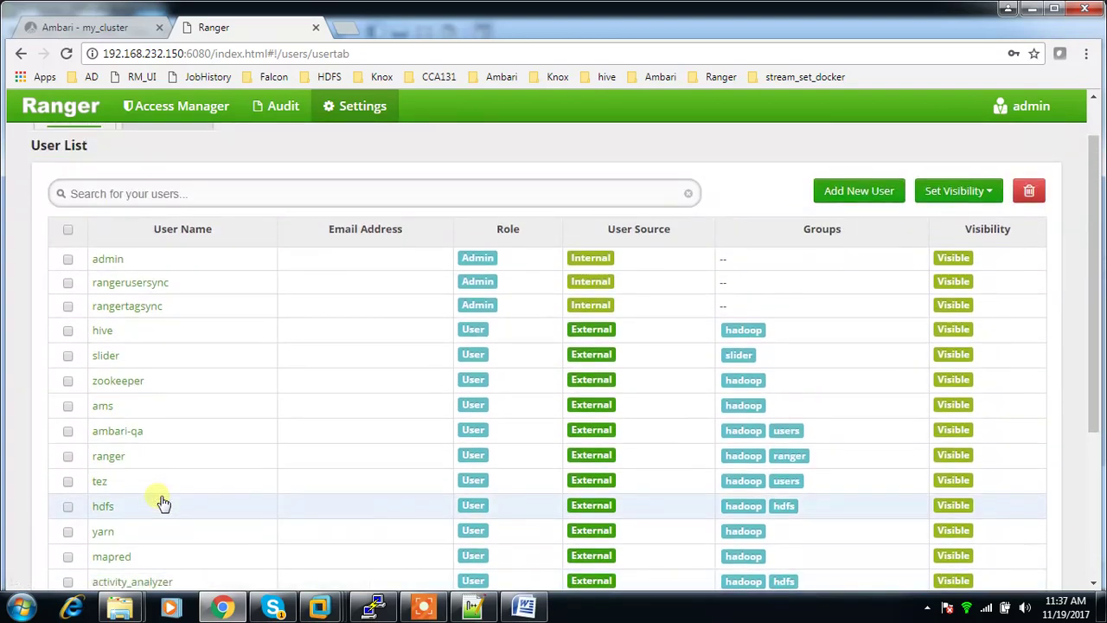
{"action": "scroll", "coordinate": [653, 433], "scroll_direction": "down", "scroll_amount": 3}
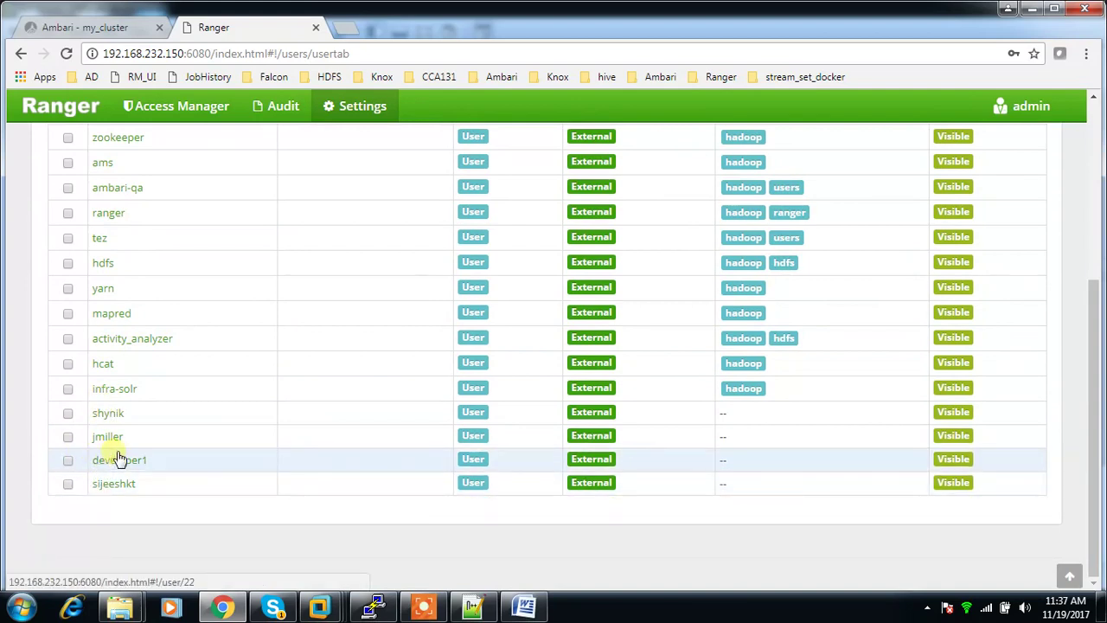
{"action": "scroll", "coordinate": [119, 489], "scroll_direction": "up", "scroll_amount": 1}
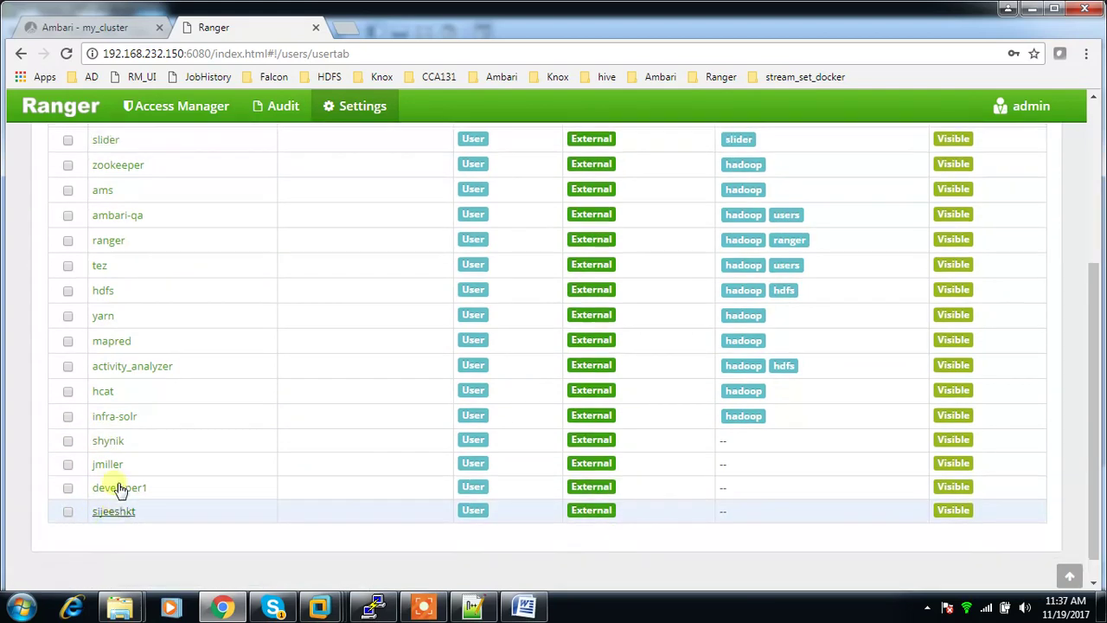
{"action": "scroll", "coordinate": [119, 489], "scroll_direction": "up", "scroll_amount": 3}
{"action": "left_click", "coordinate": [154, 173]}
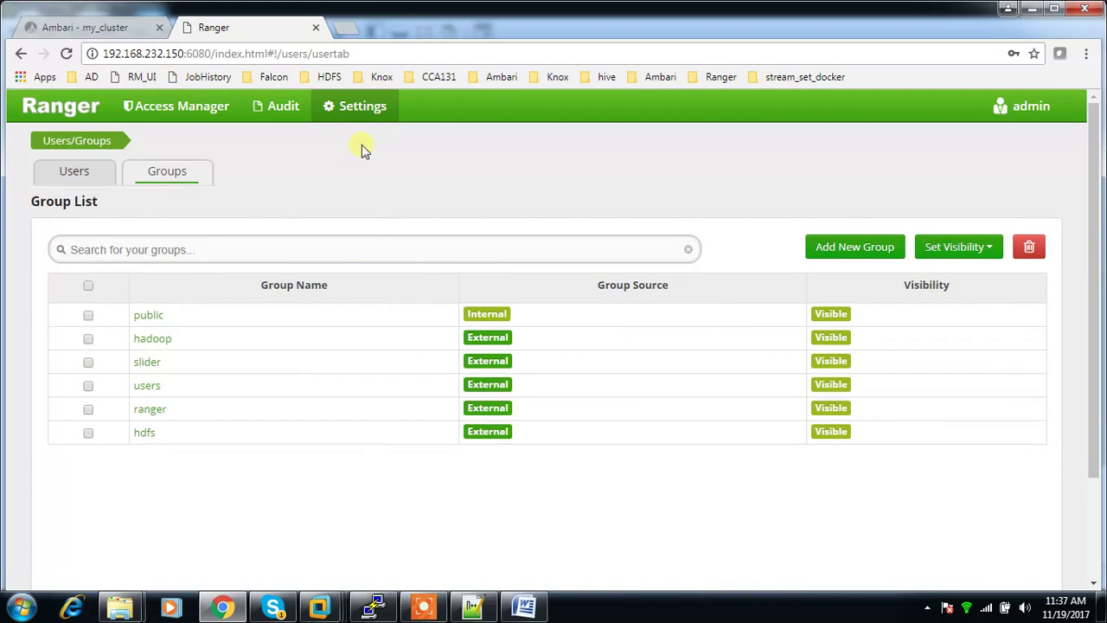
{"action": "mouse_move", "coordinate": [242, 108]}
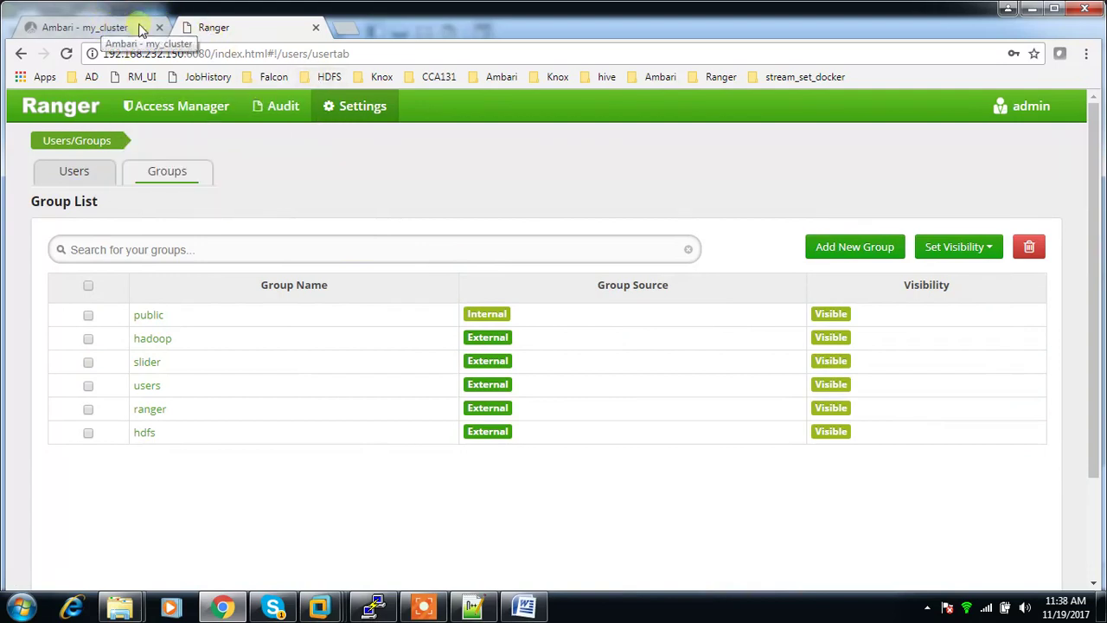
Step: Select users hive, slider, zookeeper, ams, ambari-qa, ranger, tez, hdfs and yarn for deletion
{"action": "left_click", "coordinate": [82, 169]}
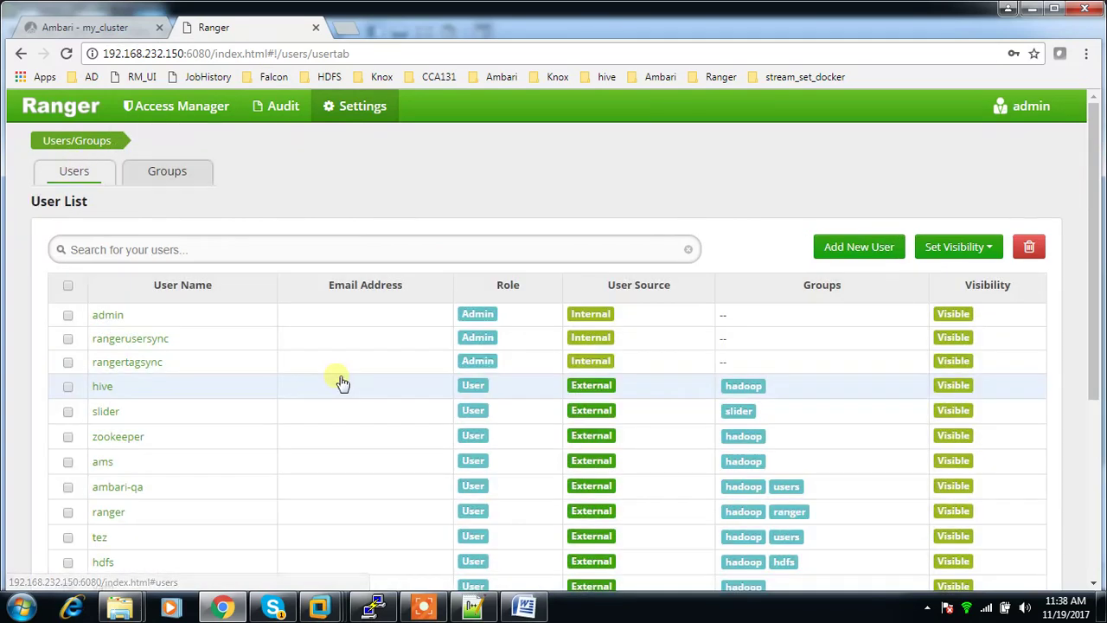
{"action": "scroll", "coordinate": [190, 364], "scroll_direction": "down", "scroll_amount": 2}
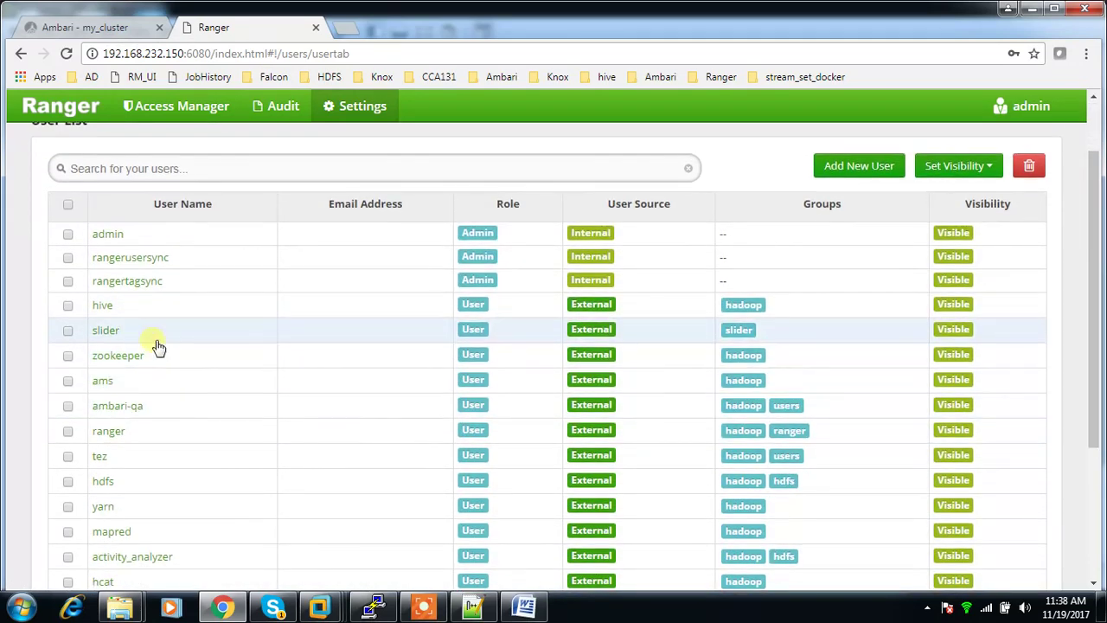
{"action": "left_click", "coordinate": [67, 305]}
{"action": "left_click", "coordinate": [68, 330]}
{"action": "left_click", "coordinate": [67, 356]}
{"action": "left_click", "coordinate": [67, 380]}
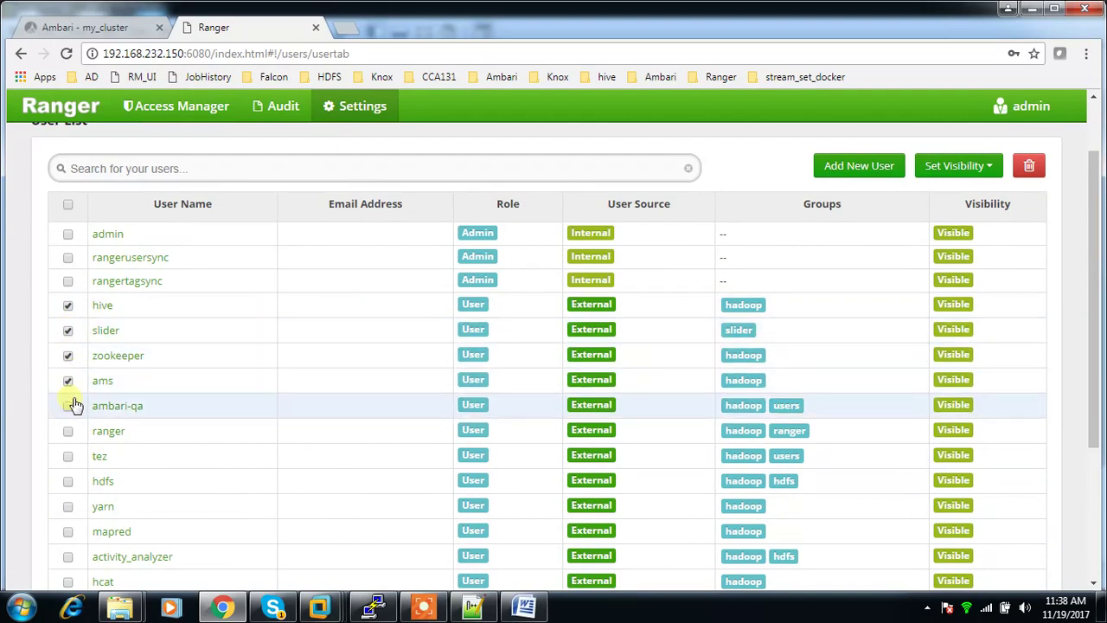
{"action": "left_click", "coordinate": [67, 406]}
{"action": "left_click", "coordinate": [68, 431]}
{"action": "left_click", "coordinate": [68, 456]}
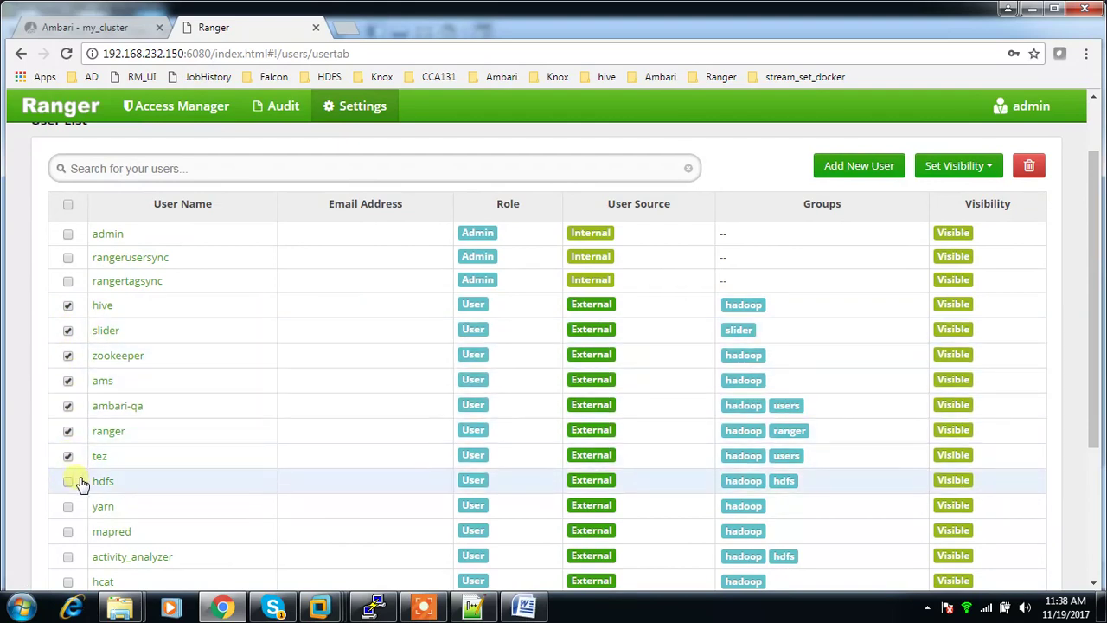
{"action": "left_click", "coordinate": [68, 481]}
{"action": "left_click", "coordinate": [68, 507]}
Step: Select the remaining users, including activity_analyzer, hcat, infra-solr and developer1, and delete all 17
{"action": "scroll", "coordinate": [303, 391], "scroll_direction": "down", "scroll_amount": 1}
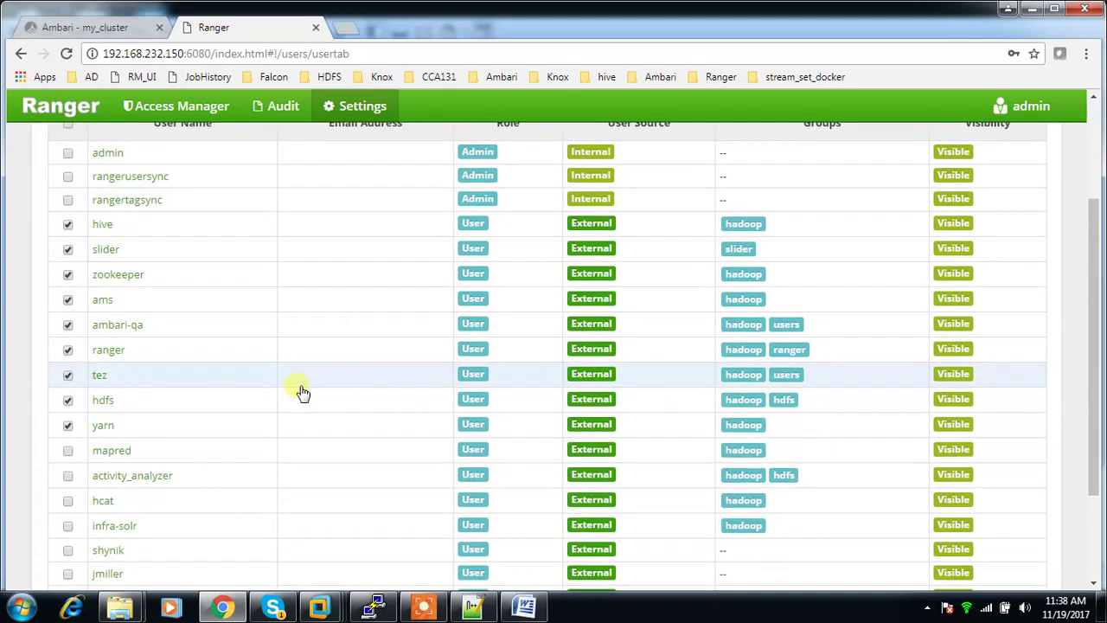
{"action": "left_click", "coordinate": [67, 475]}
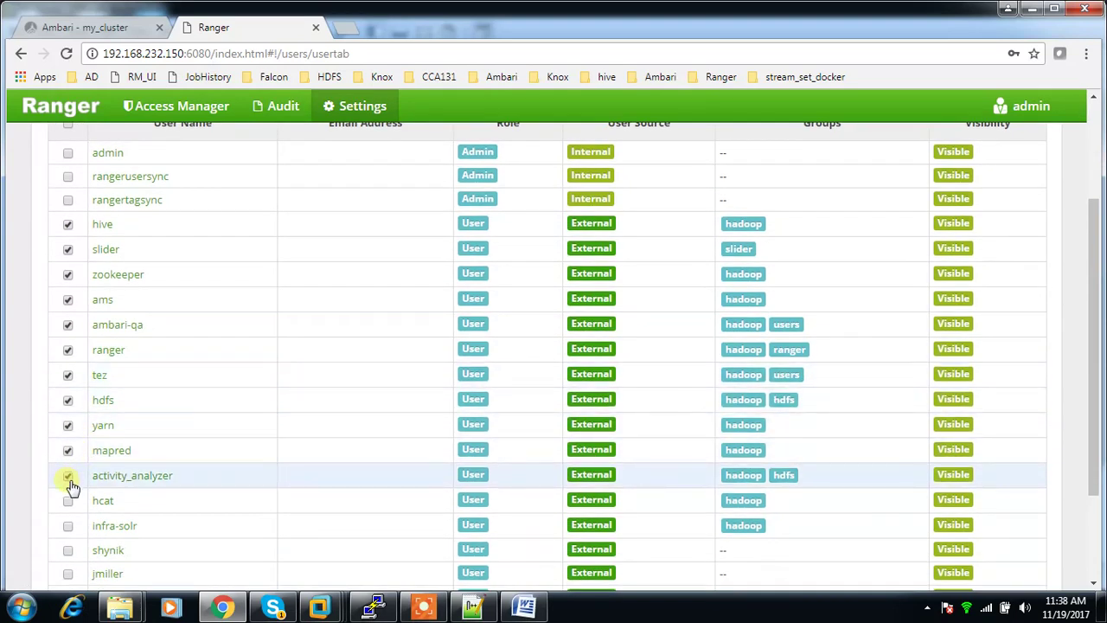
{"action": "left_click", "coordinate": [68, 500]}
{"action": "left_click", "coordinate": [68, 526]}
{"action": "left_click", "coordinate": [67, 550]}
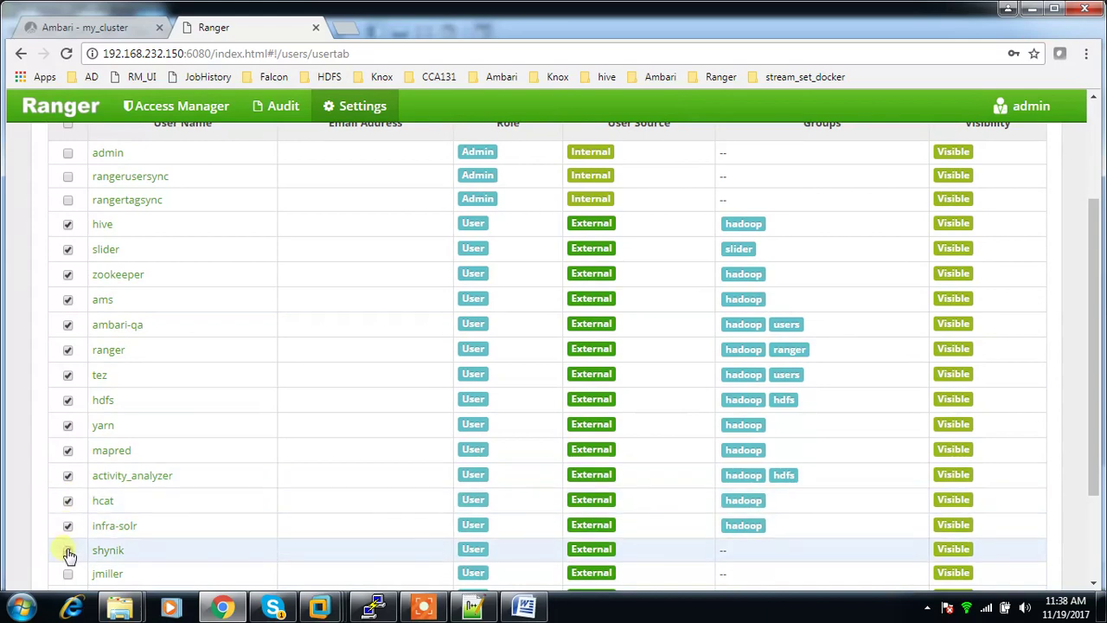
{"action": "left_click", "coordinate": [68, 573]}
{"action": "scroll", "coordinate": [522, 438], "scroll_direction": "down", "scroll_amount": 3}
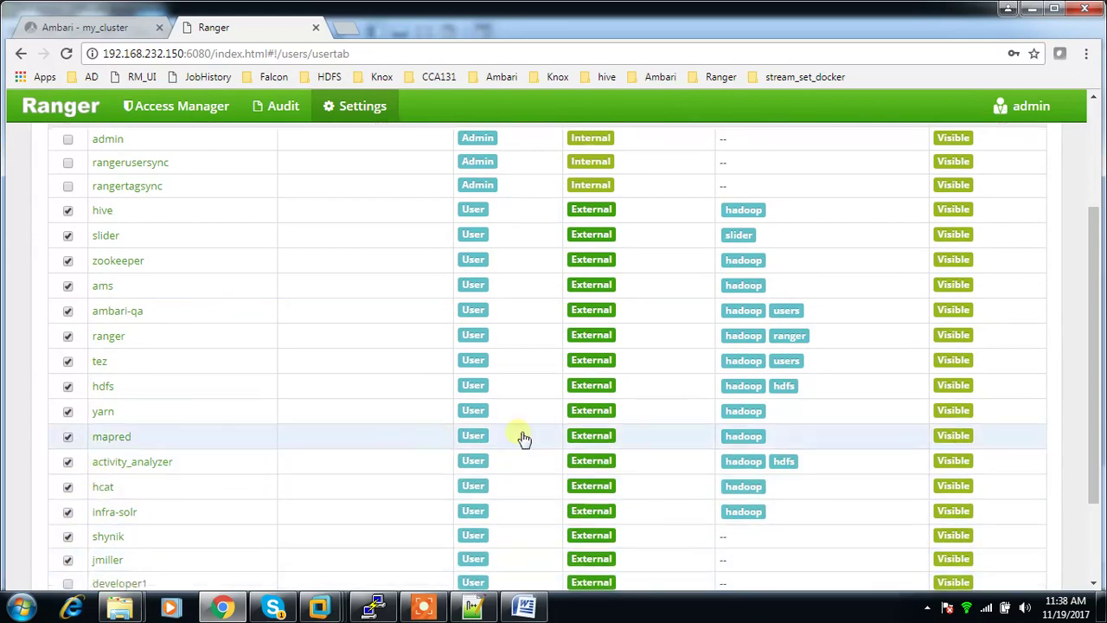
{"action": "left_click", "coordinate": [67, 460]}
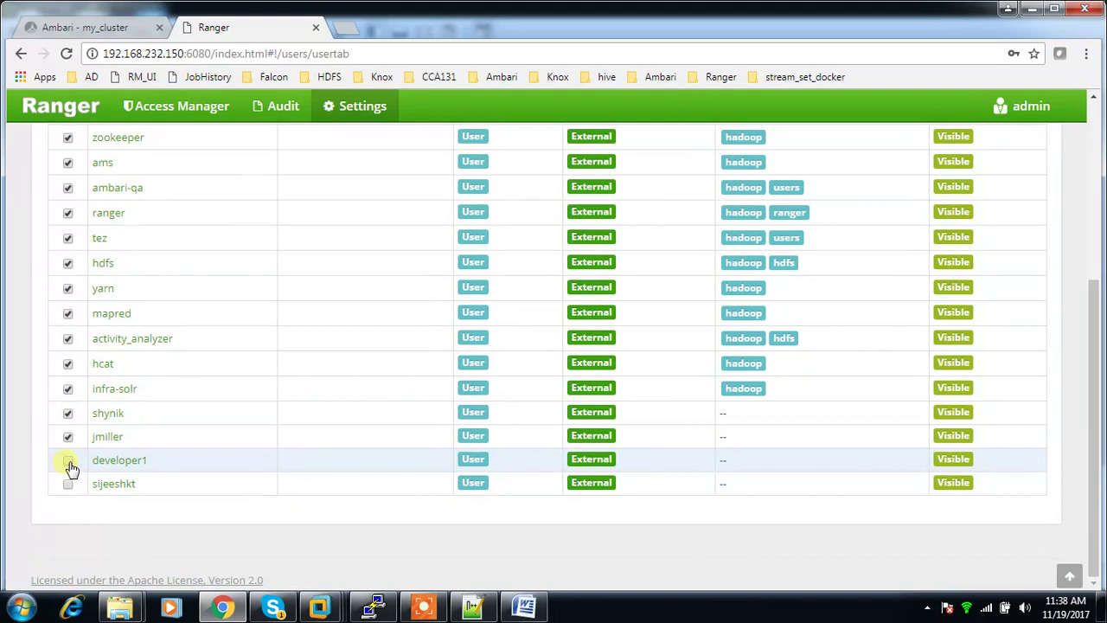
{"action": "left_click", "coordinate": [67, 484]}
{"action": "scroll", "coordinate": [781, 470], "scroll_direction": "up", "scroll_amount": 5}
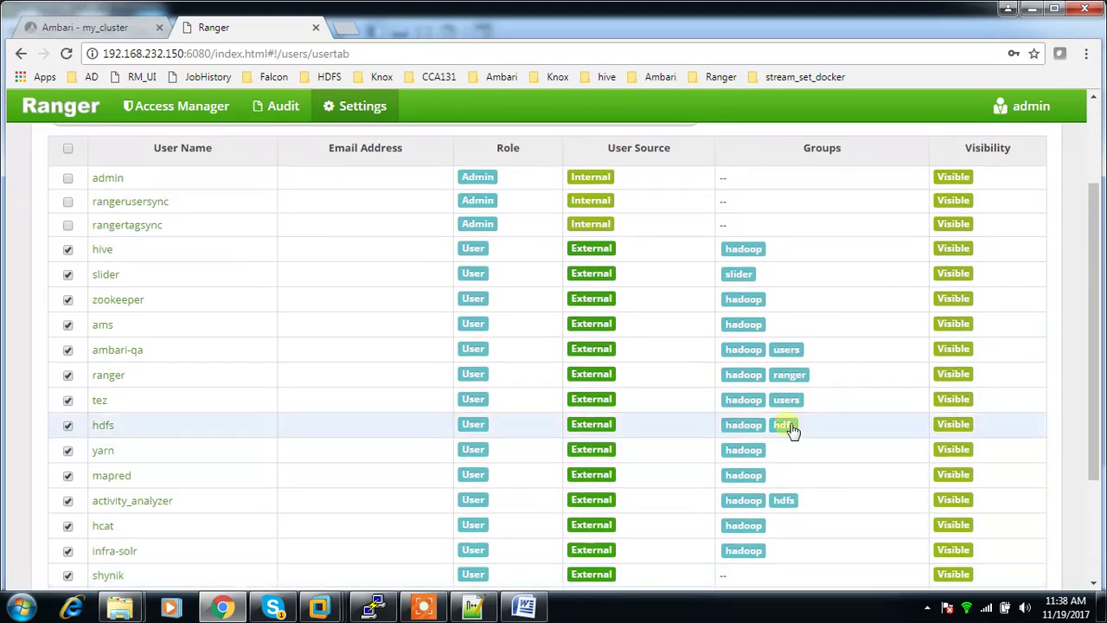
{"action": "left_click", "coordinate": [1027, 249]}
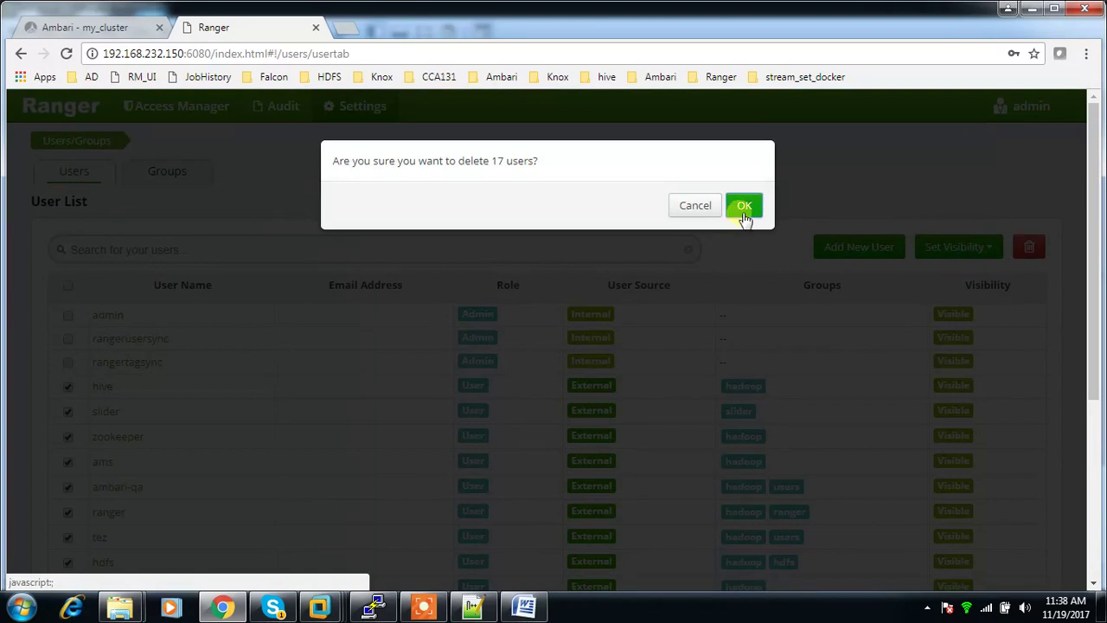
{"action": "left_click", "coordinate": [744, 207]}
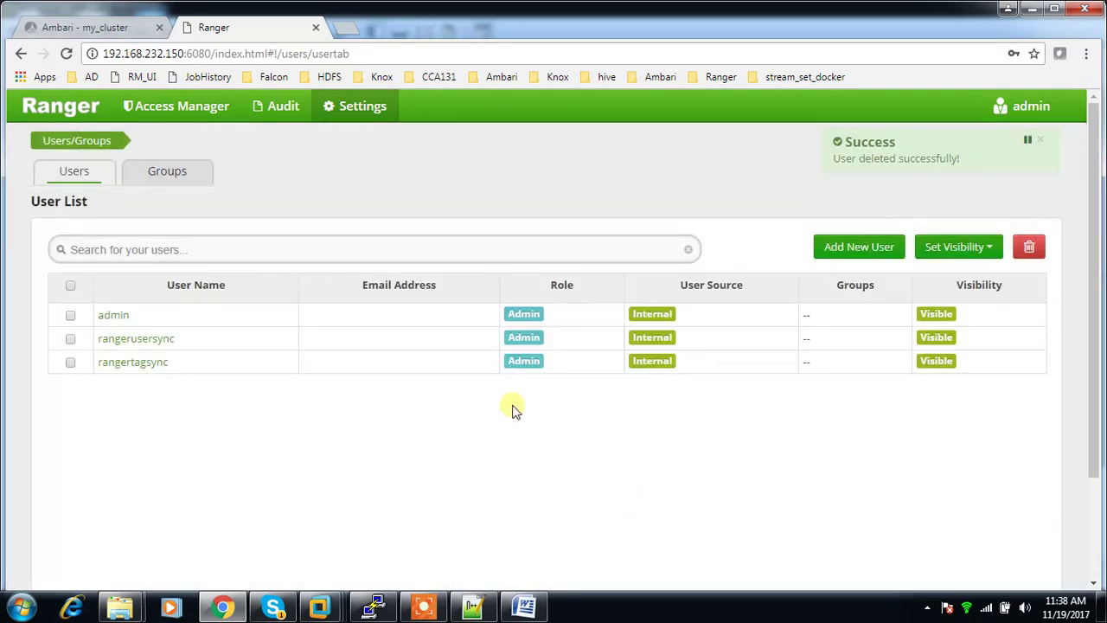
Step: Delete the hdfs, ranger, users, slider and hadoop groups
{"action": "left_click", "coordinate": [178, 175]}
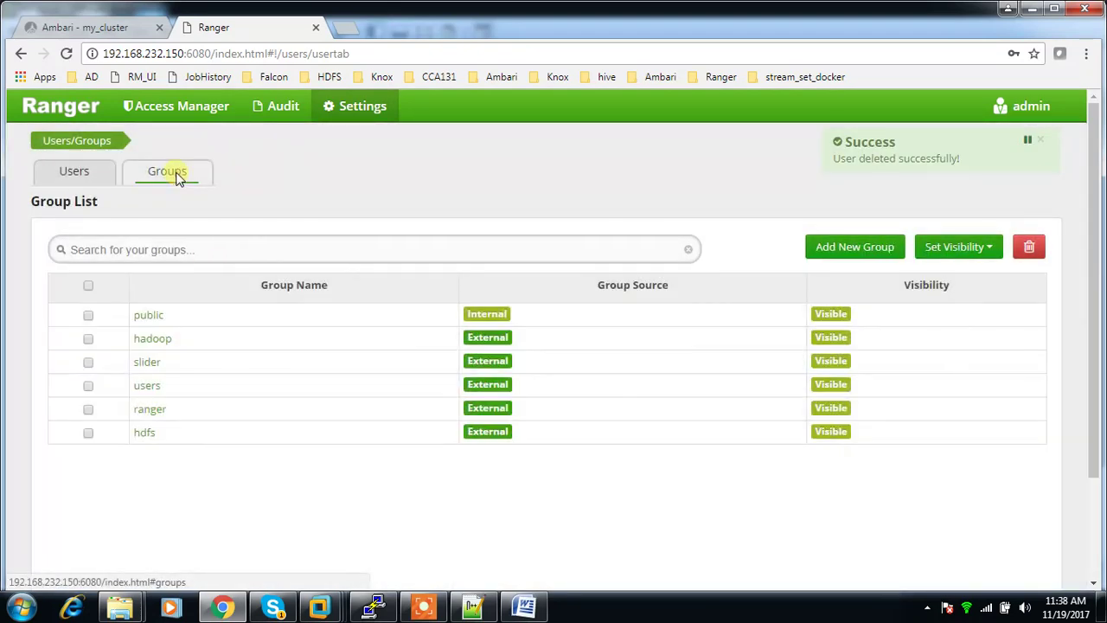
{"action": "left_click", "coordinate": [88, 433]}
{"action": "left_click", "coordinate": [89, 409]}
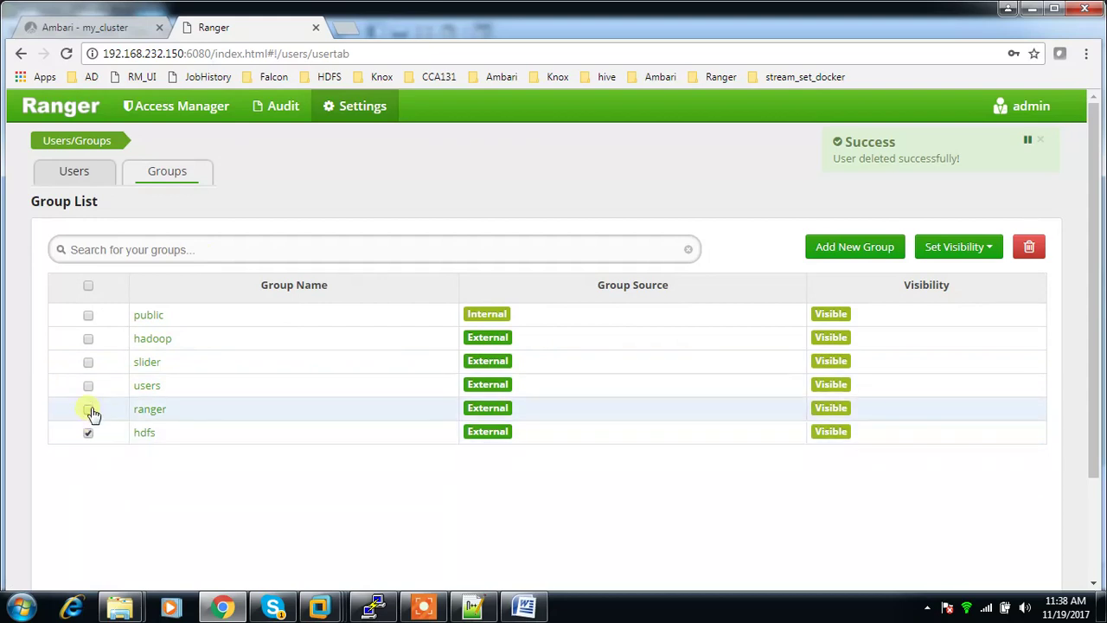
{"action": "left_click", "coordinate": [89, 386]}
{"action": "left_click", "coordinate": [88, 363]}
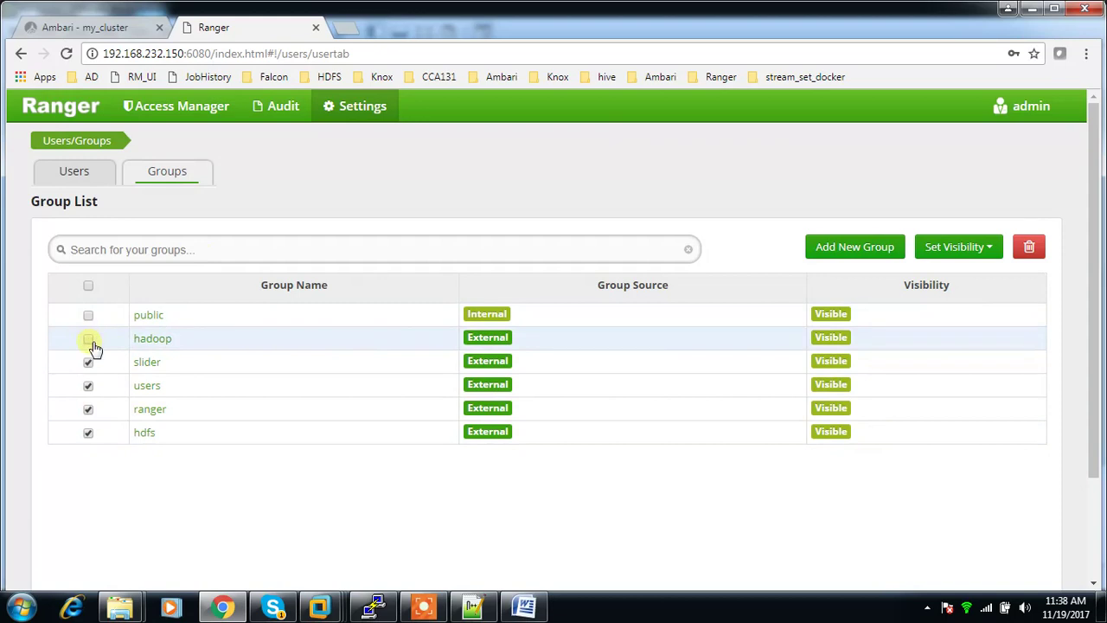
{"action": "left_click", "coordinate": [88, 339]}
{"action": "left_click", "coordinate": [1029, 247]}
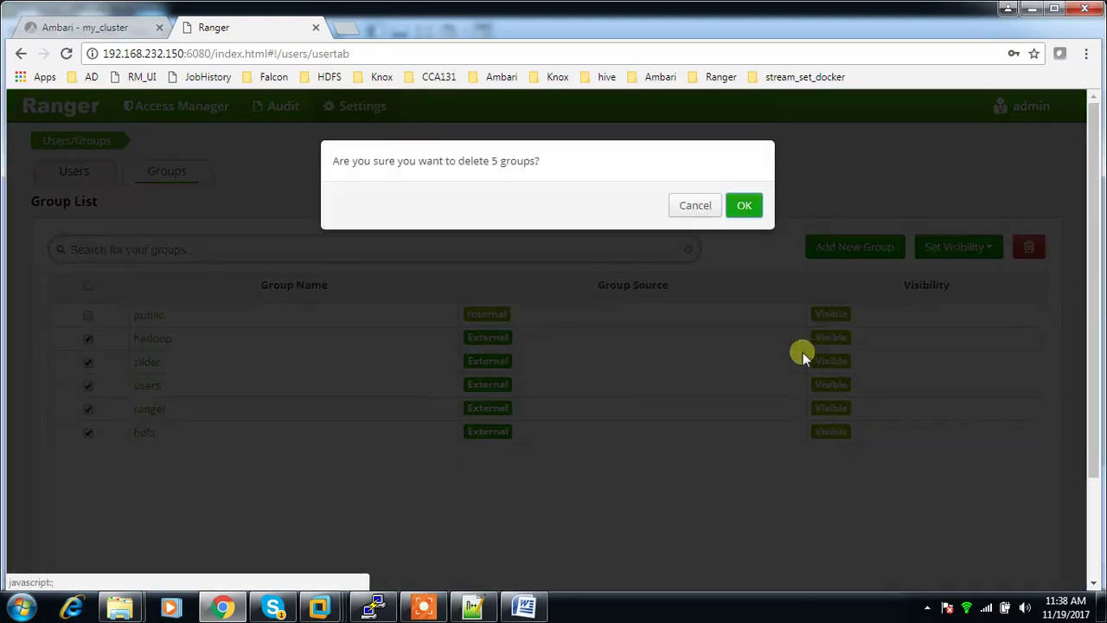
{"action": "left_click", "coordinate": [746, 206]}
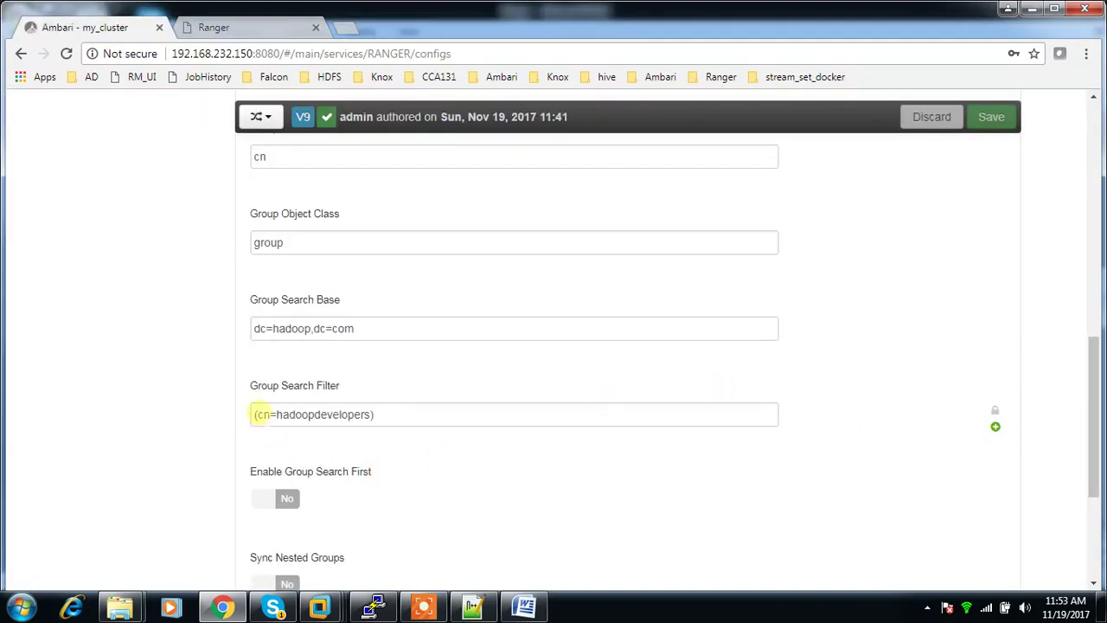
{"action": "mouse_move", "coordinate": [259, 425]}
{"action": "left_click_drag", "start_coordinate": [258, 416], "coordinate": [370, 416]}
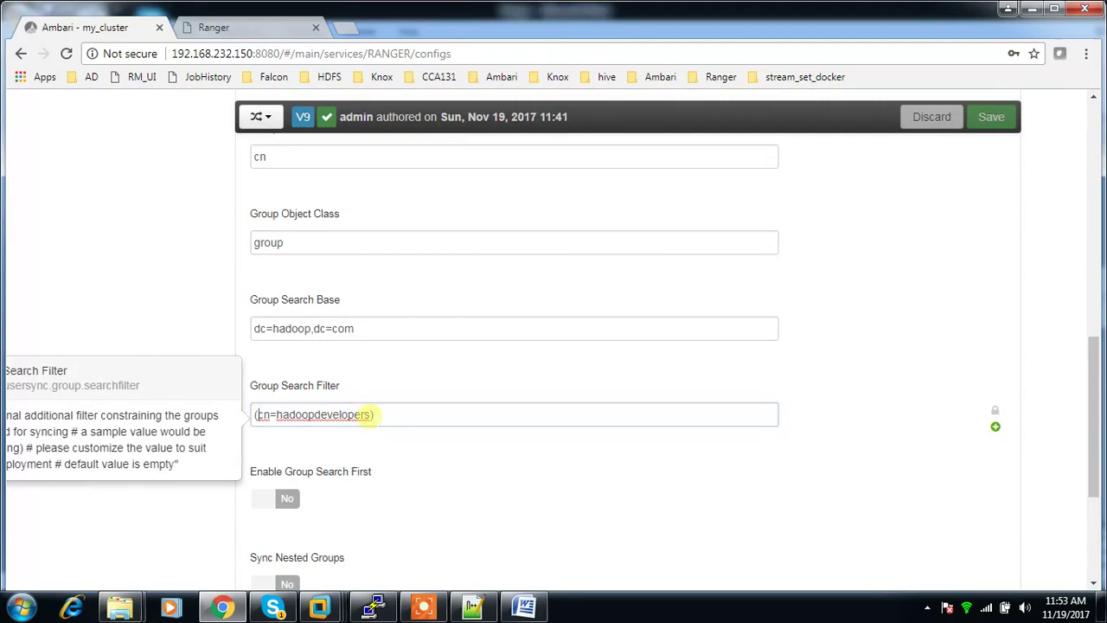
{"action": "left_click", "coordinate": [370, 416]}
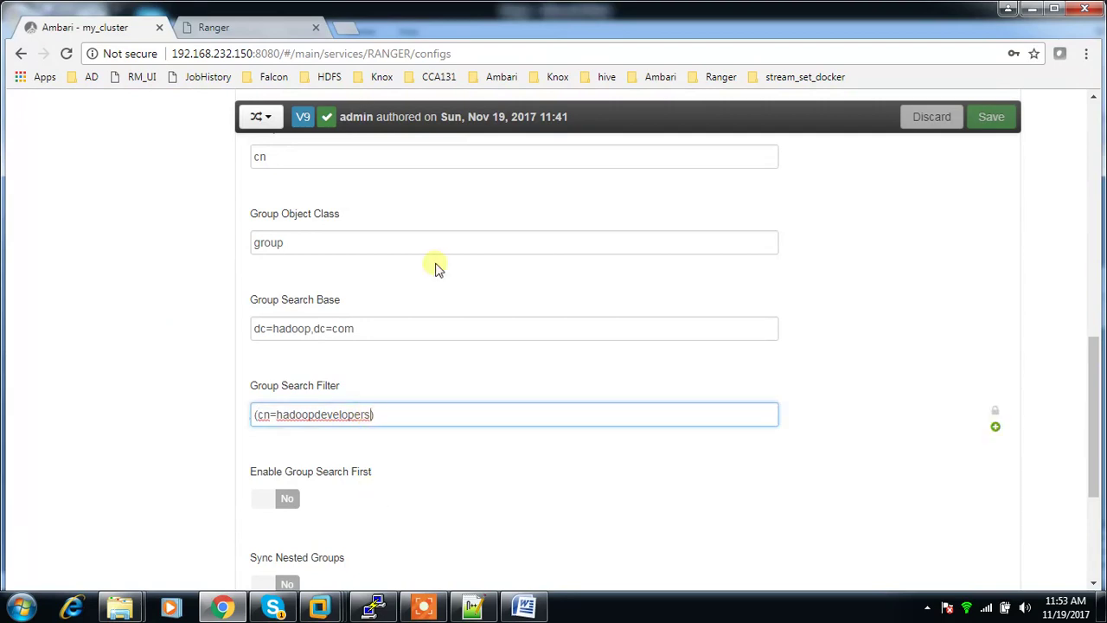
{"action": "left_click", "coordinate": [267, 32]}
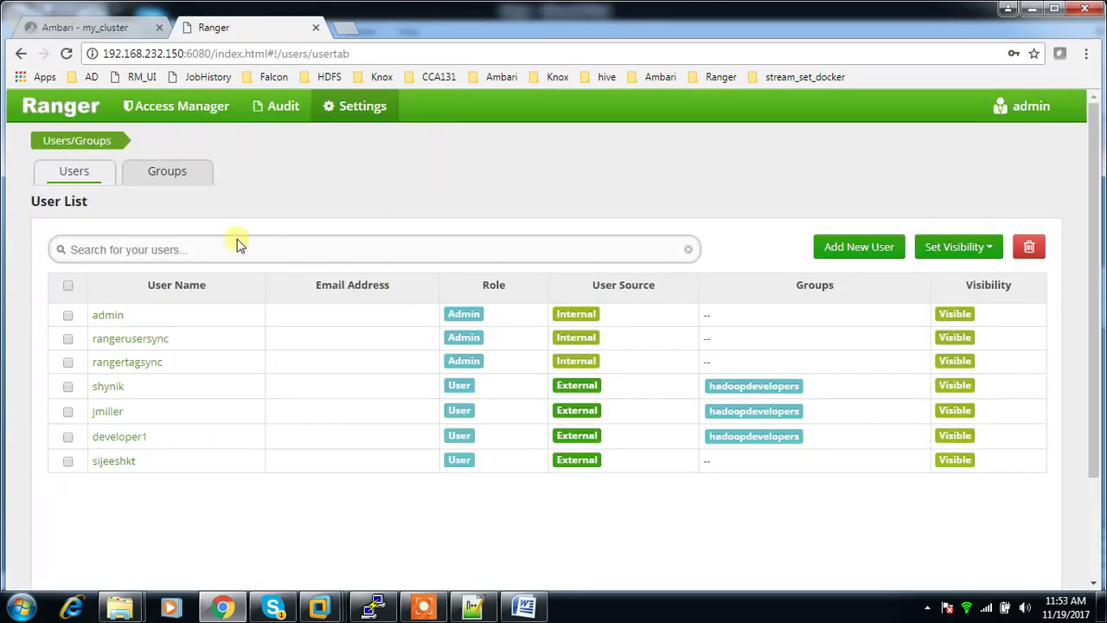
{"action": "left_click", "coordinate": [173, 173]}
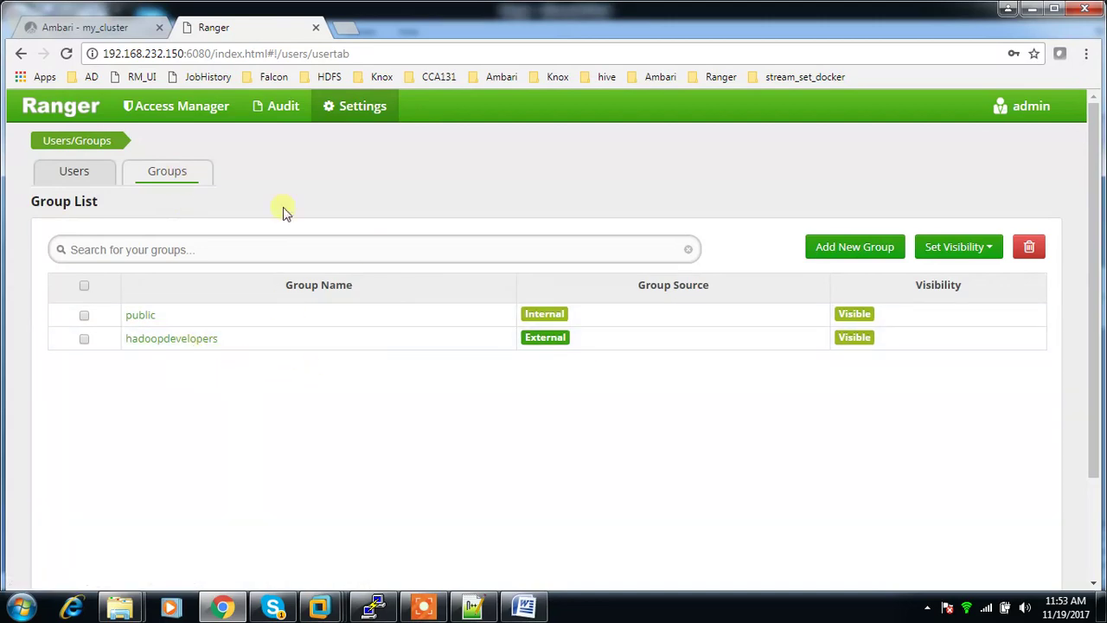
{"action": "left_click", "coordinate": [77, 177]}
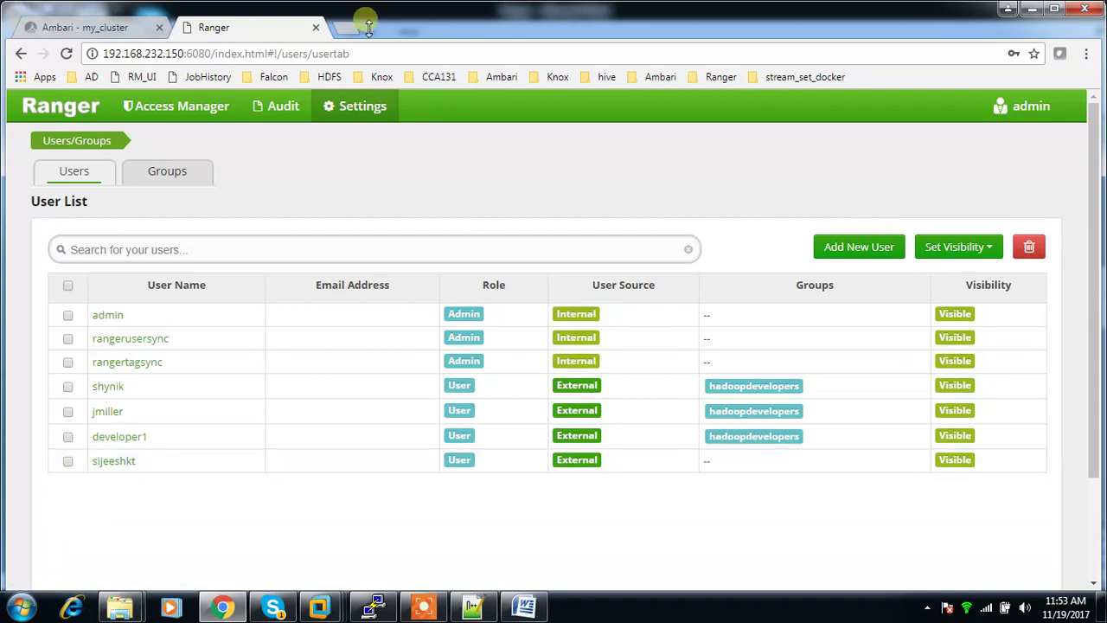
{"action": "left_click", "coordinate": [76, 33]}
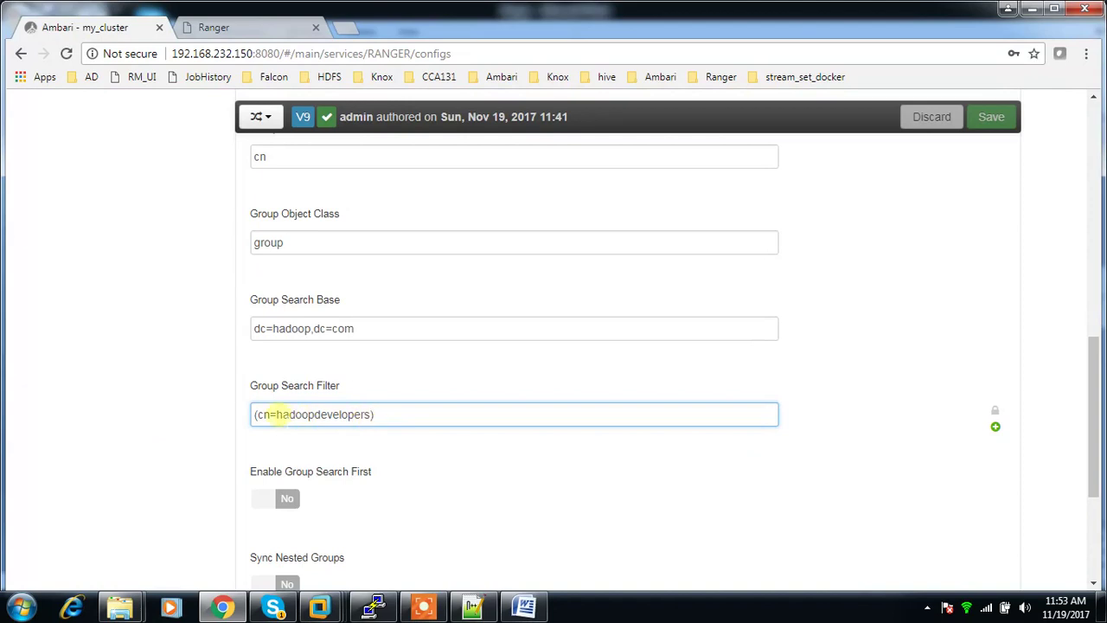
Step: Select hadoopdevelopers in the Group Search Filter and recheck Ranger's synced users list
{"action": "double_click", "coordinate": [277, 414]}
{"action": "left_click_drag", "start_coordinate": [276, 414], "coordinate": [370, 414]}
{"action": "scroll", "coordinate": [381, 381], "scroll_direction": "up", "scroll_amount": 3}
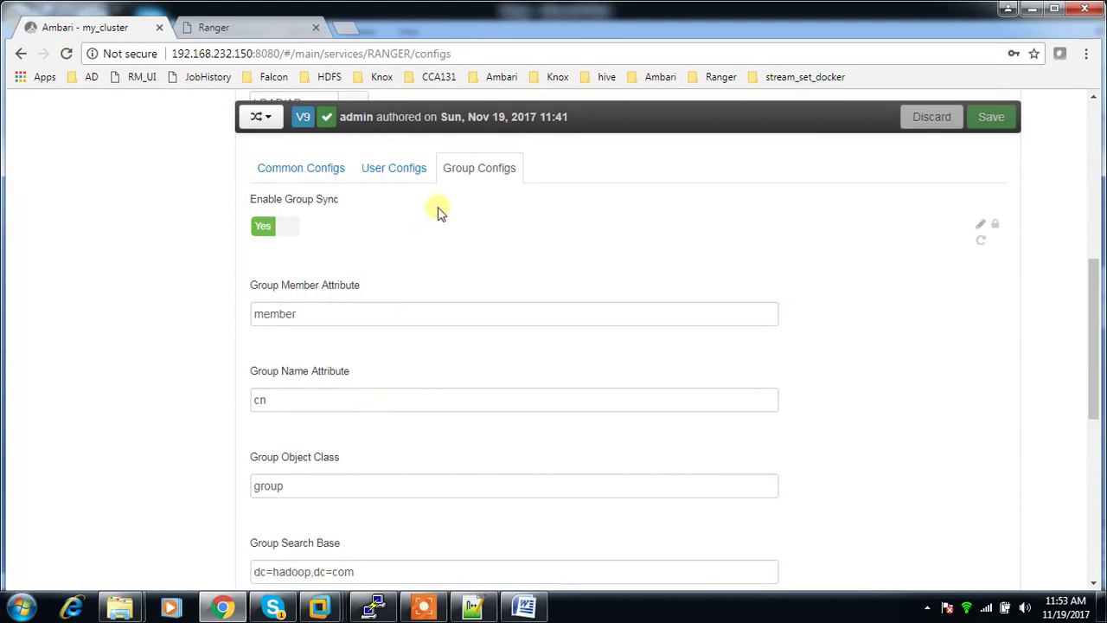
{"action": "scroll", "coordinate": [412, 473], "scroll_direction": "down", "scroll_amount": 2}
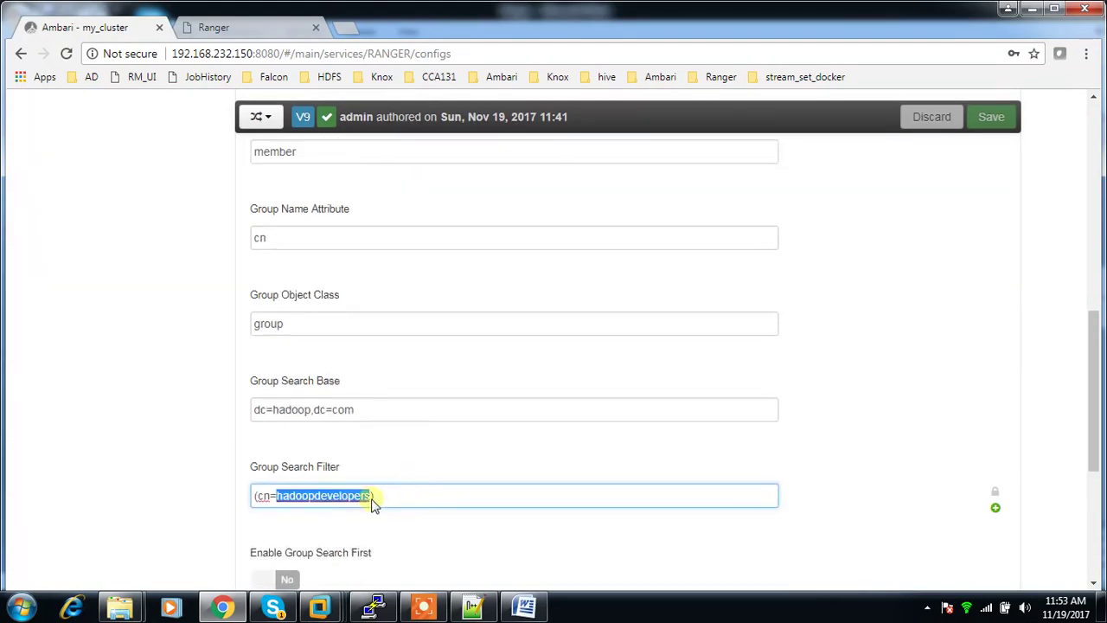
{"action": "left_click", "coordinate": [388, 496]}
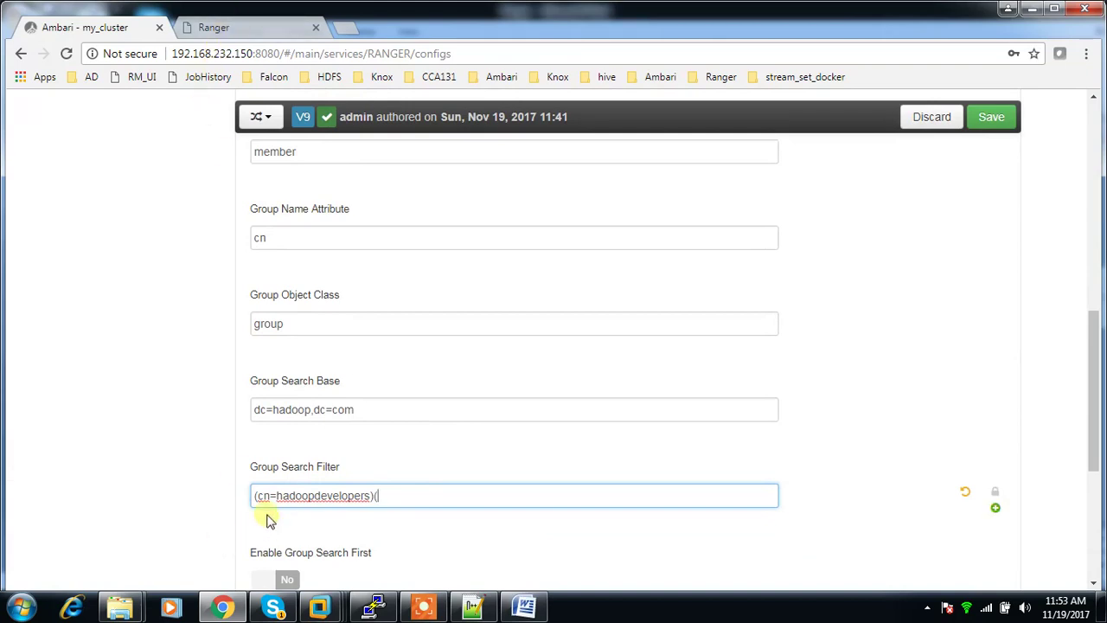
{"action": "left_click_drag", "start_coordinate": [277, 496], "coordinate": [355, 502]}
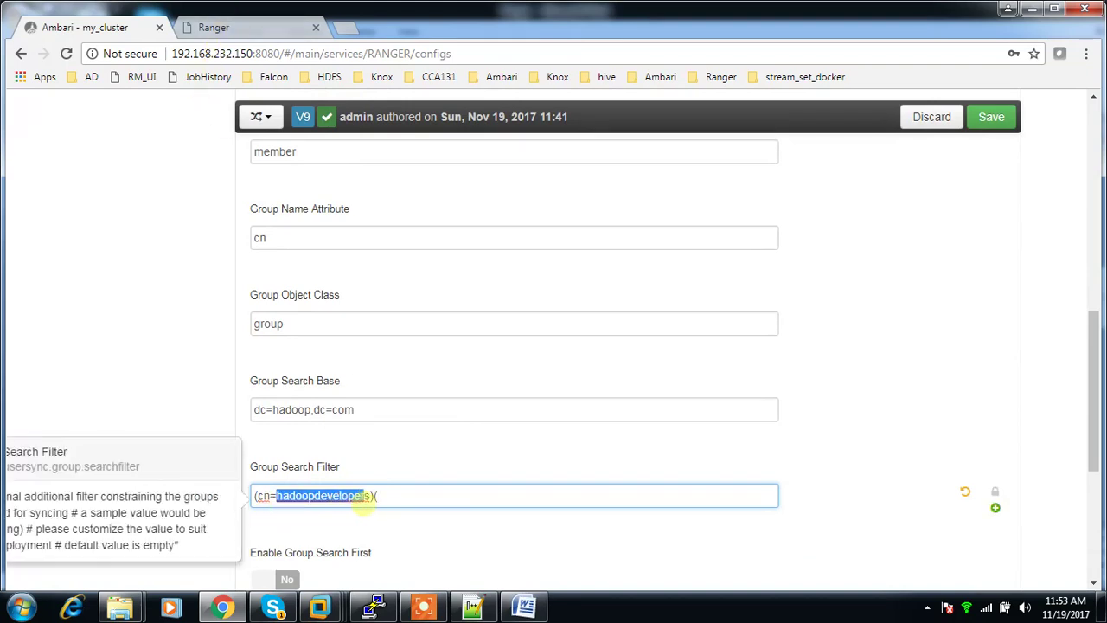
{"action": "left_click", "coordinate": [238, 27]}
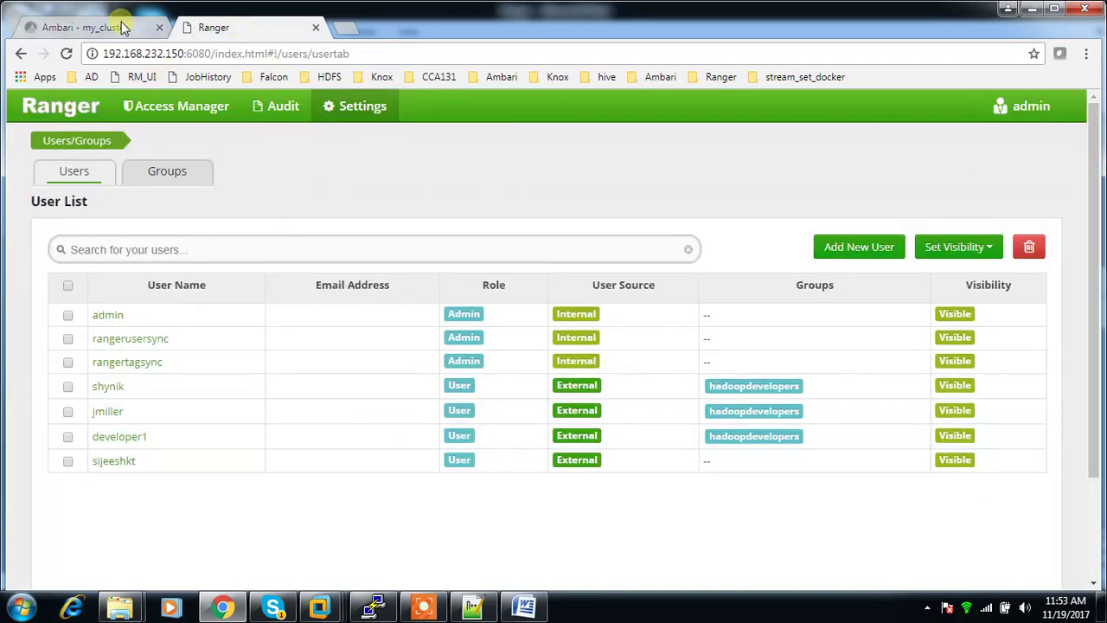
{"action": "left_click", "coordinate": [121, 27]}
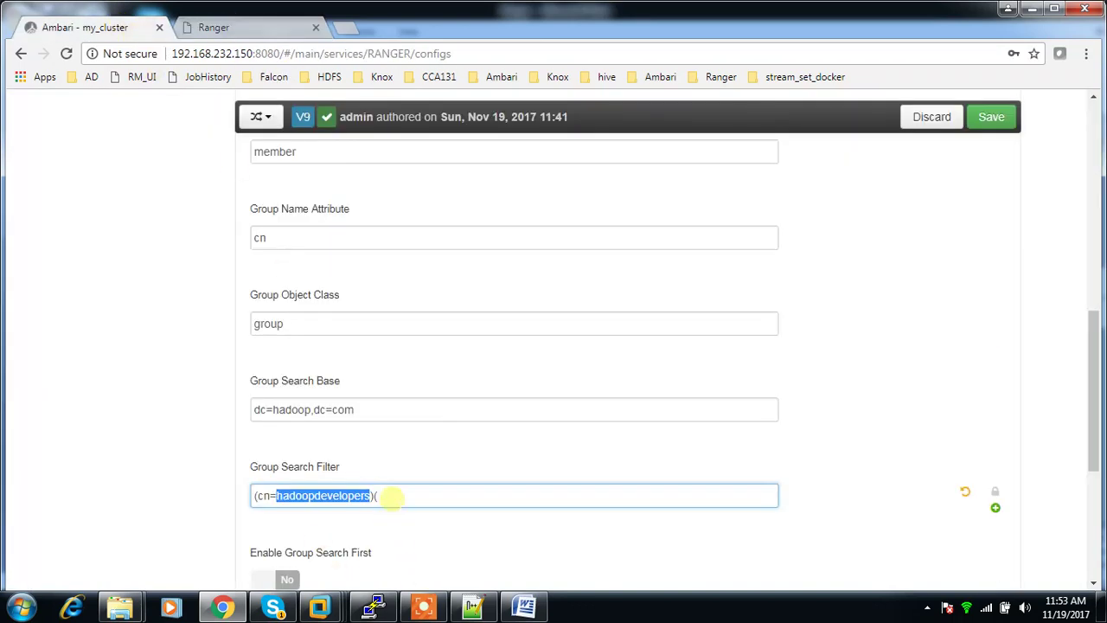
Step: Rewrite the Group Search Filter as (|(cn=hadoopadmin)(c=hadoopdevelopers)) and start saving
{"action": "left_click", "coordinate": [389, 496]}
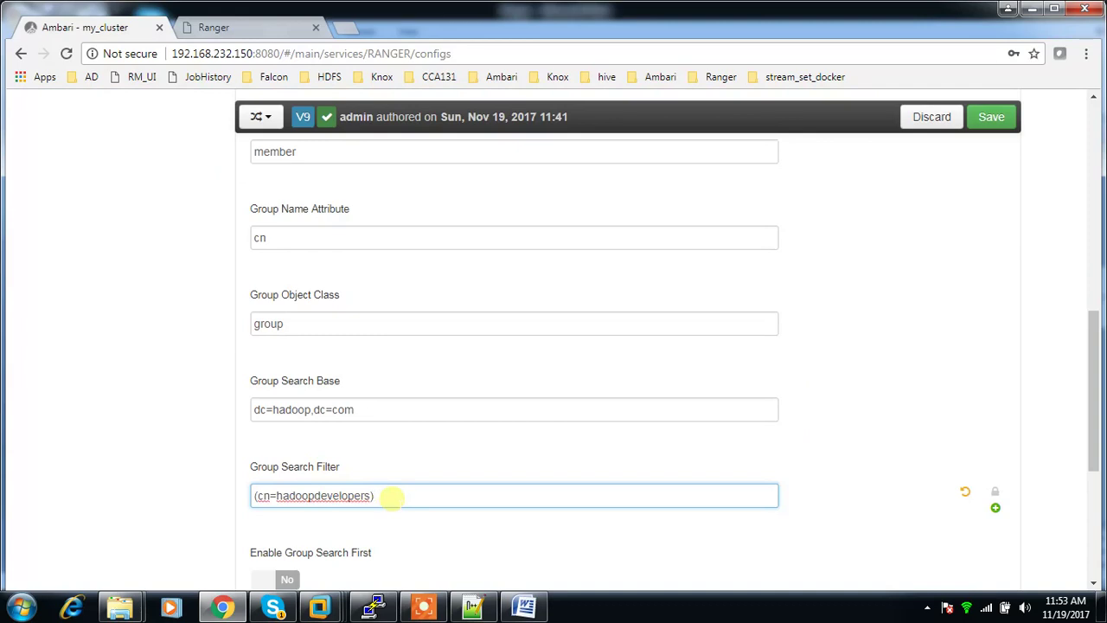
{"action": "key", "text": "BackSpace"}
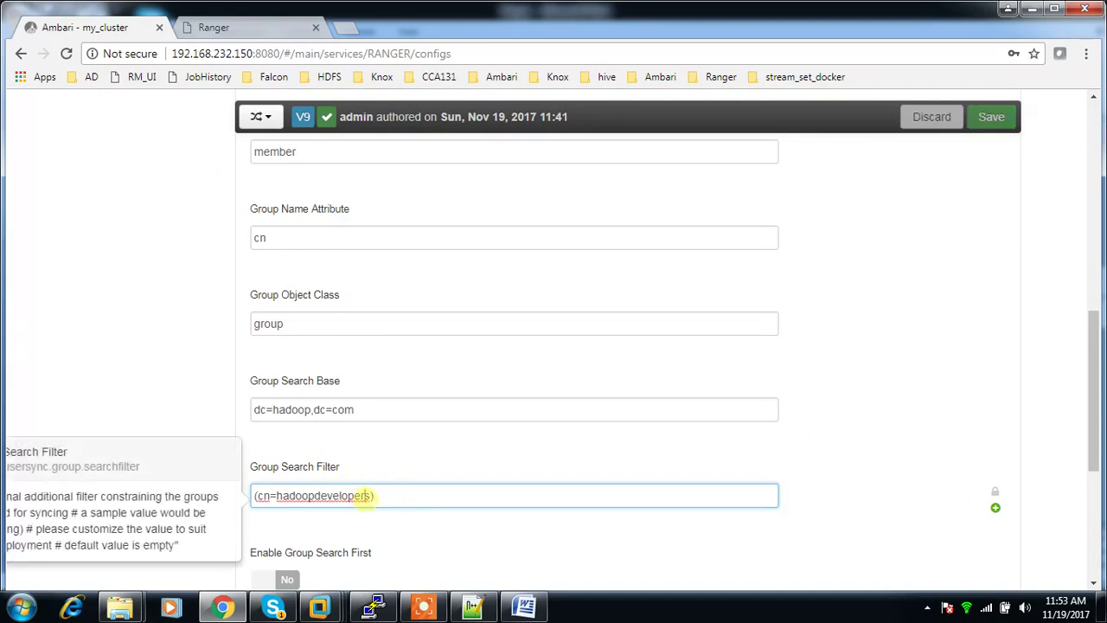
{"action": "left_click_drag", "start_coordinate": [371, 496], "coordinate": [363, 496]}
{"action": "key", "text": "BackSpace"}
{"action": "key", "text": "BackSpace"}
{"action": "key", "text": "BackSpace"}
{"action": "key", "text": "BackSpace"}
{"action": "key", "text": "BackSpace"}
{"action": "key", "text": "BackSpace"}
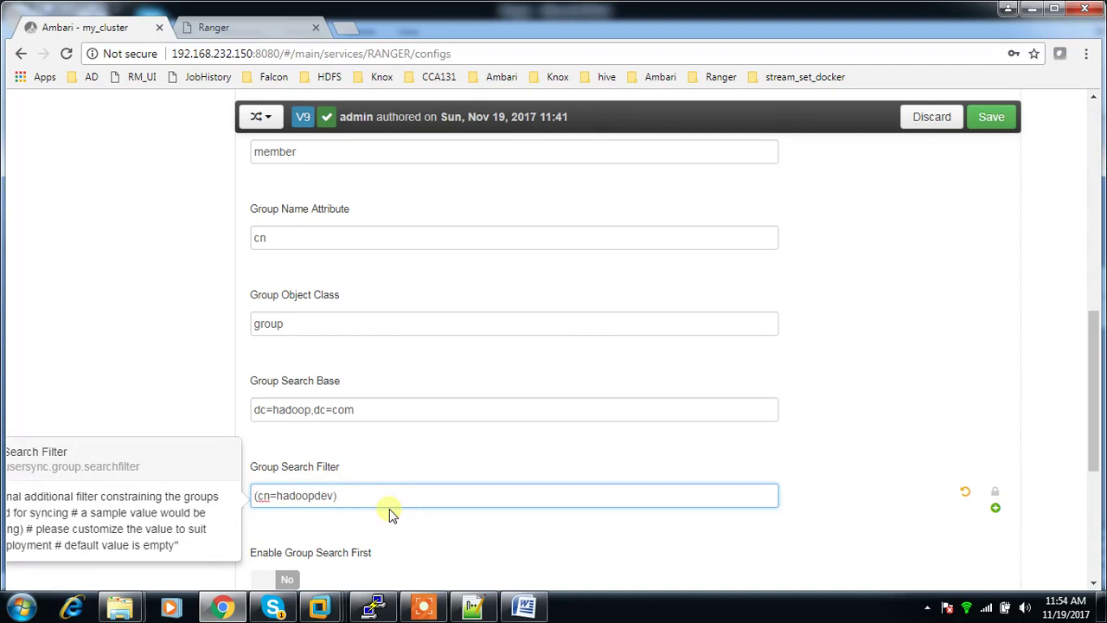
{"action": "key", "text": "BackSpace"}
{"action": "key", "text": "BackSpace"}
{"action": "key", "text": "BackSpace"}
{"action": "key", "text": "BackSpace"}
{"action": "key", "text": "BackSpace"}
{"action": "key", "text": "BackSpace"}
{"action": "key", "text": "BackSpace"}
{"action": "key", "text": "BackSpace"}
{"action": "key", "text": "BackSpace"}
{"action": "key", "text": "BackSpace"}
{"action": "key", "text": "BackSpace"}
{"action": "key", "text": "BackSpace"}
{"action": "key", "text": "BackSpace"}
{"action": "type", "text": "doopadmin"}
{"action": "key", "text": "End"}
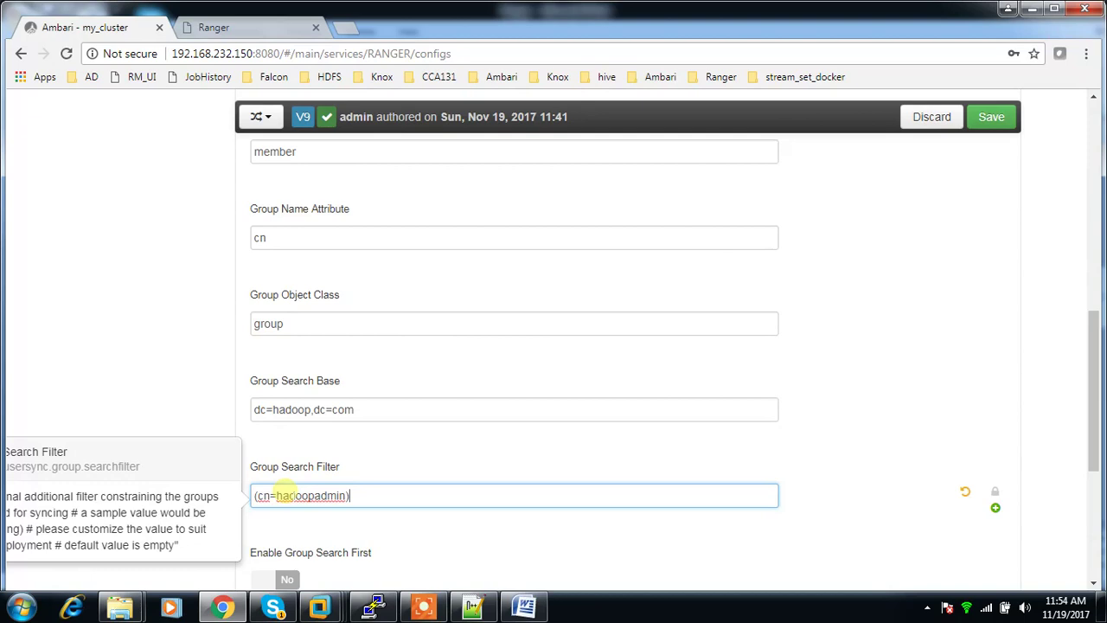
{"action": "type", "text": "(c=hadoopdevelo"}
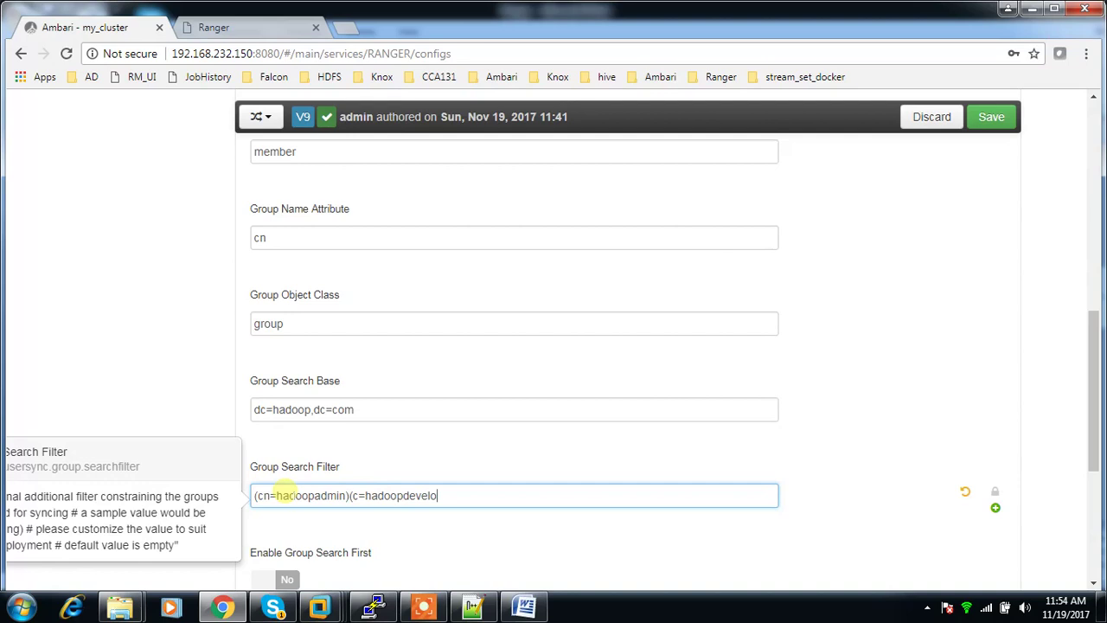
{"action": "type", "text": "pers))"}
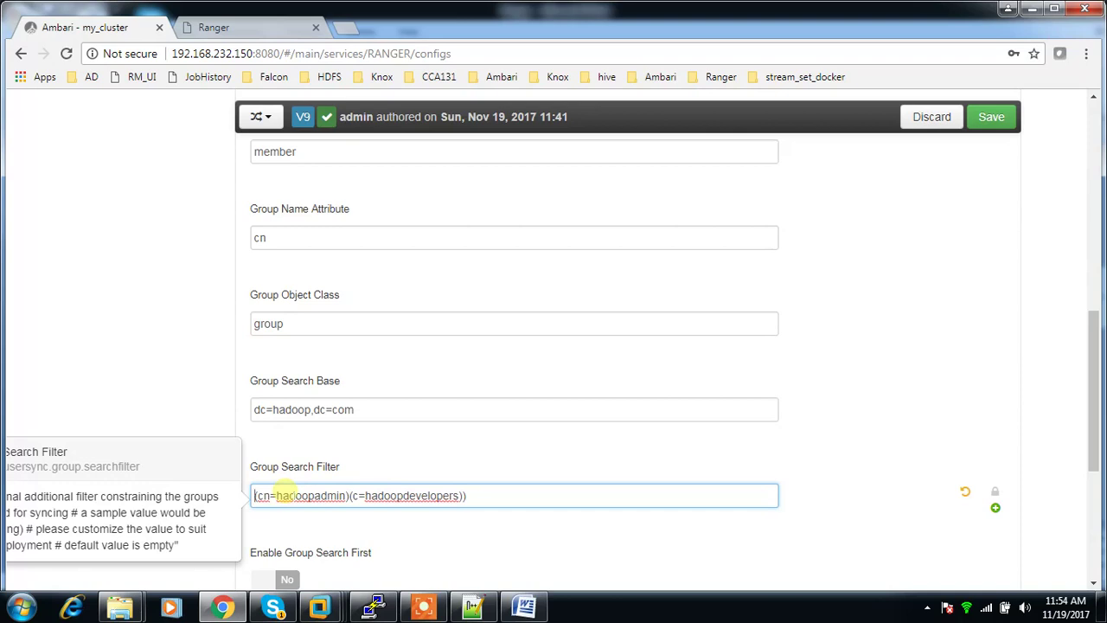
{"action": "type", "text": "("}
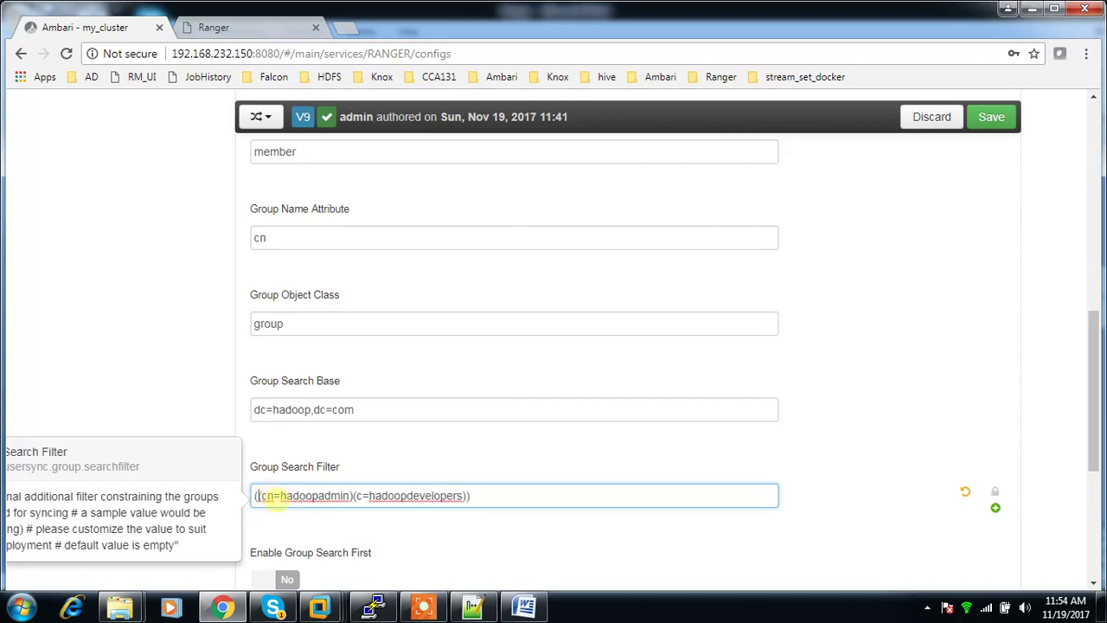
{"action": "type", "text": "|"}
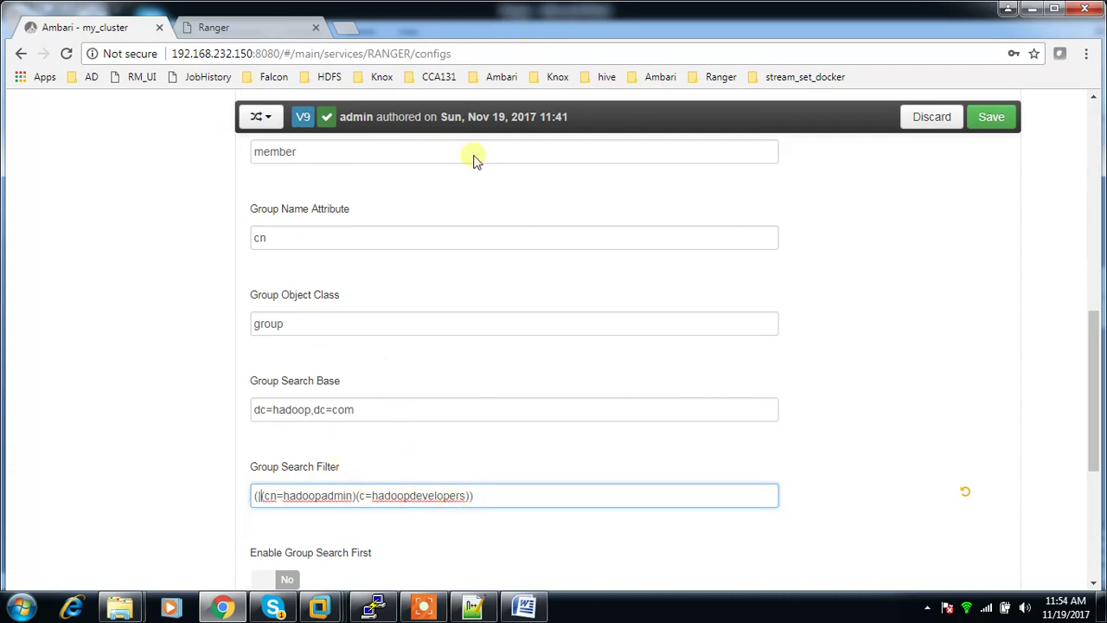
{"action": "left_click", "coordinate": [995, 117]}
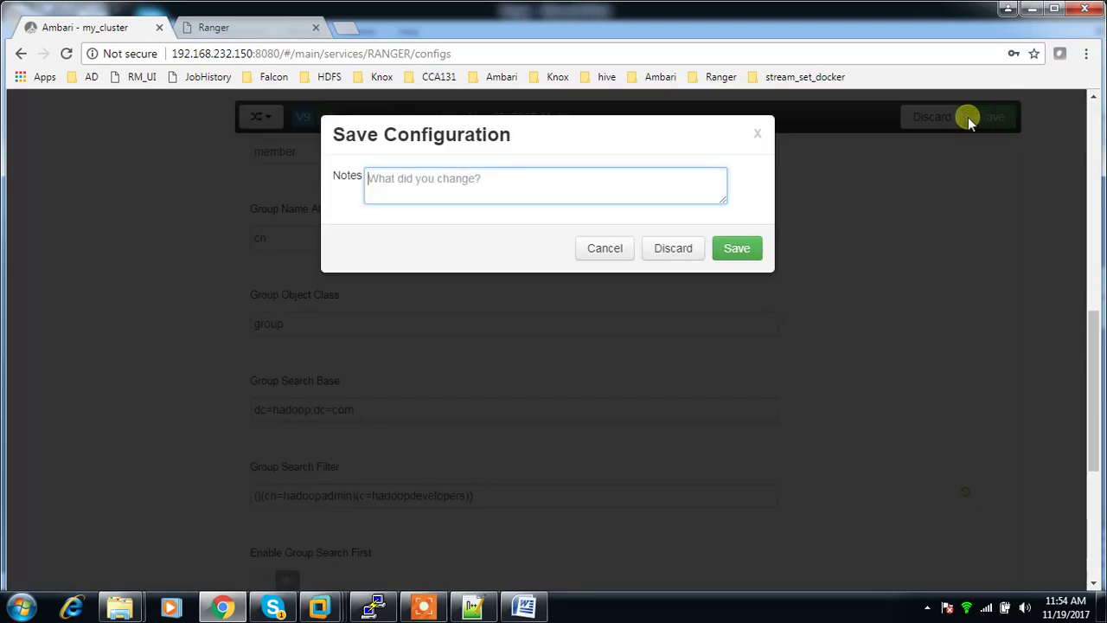
Step: Save the Ranger configuration, proceeding past the configuration warnings
{"action": "left_click", "coordinate": [737, 248]}
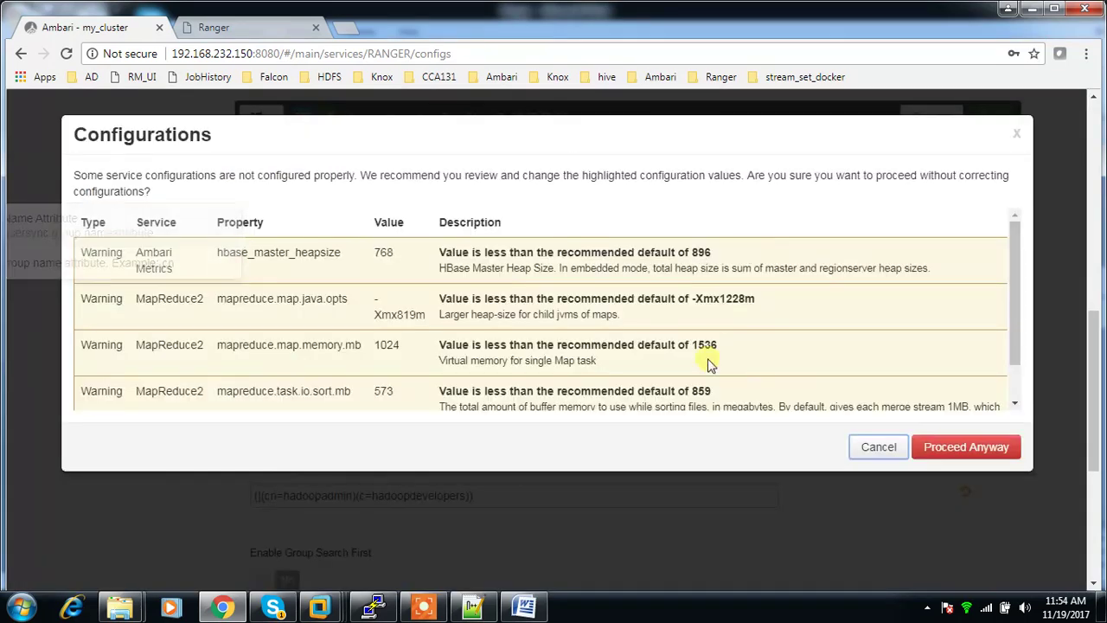
{"action": "left_click", "coordinate": [969, 452]}
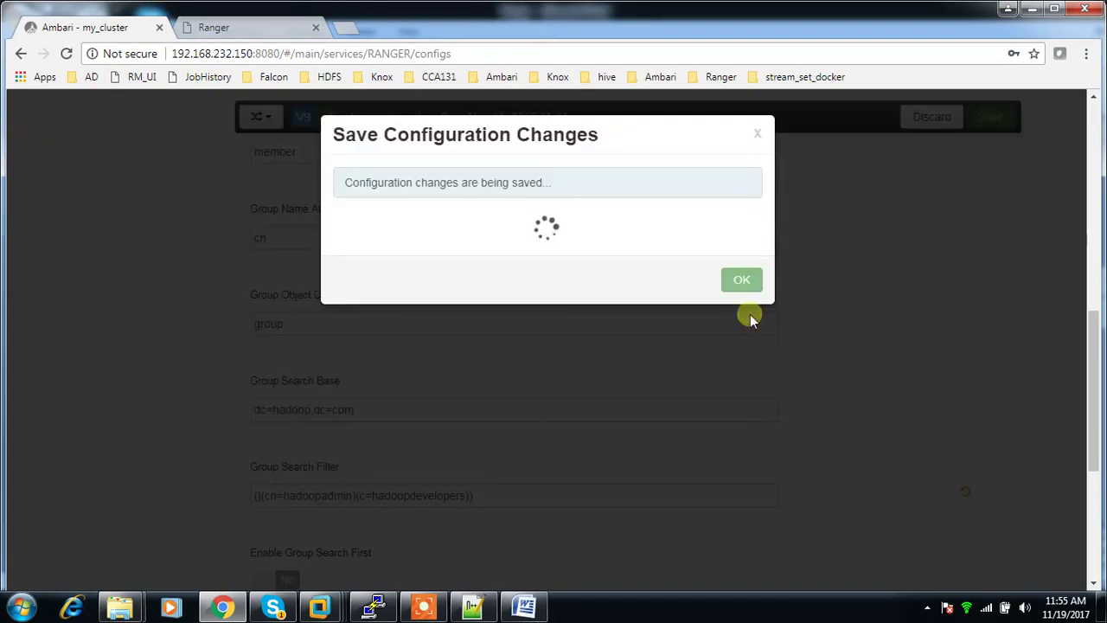
{"action": "left_click", "coordinate": [736, 248]}
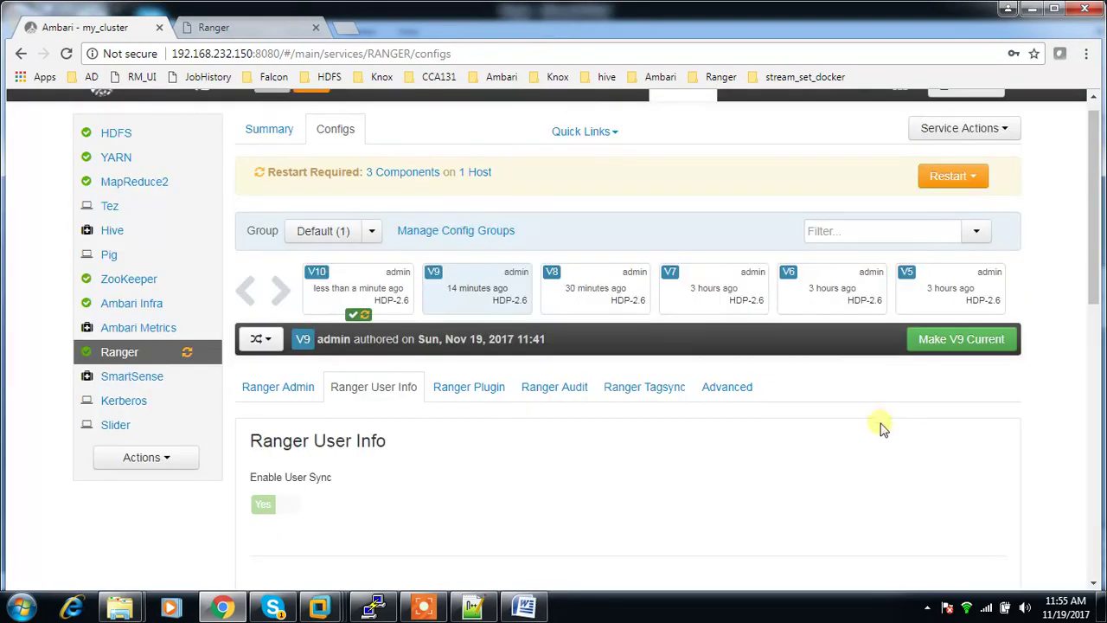
Step: Restart all Ranger components affected by the change
{"action": "left_click", "coordinate": [980, 178]}
{"action": "left_click", "coordinate": [923, 214]}
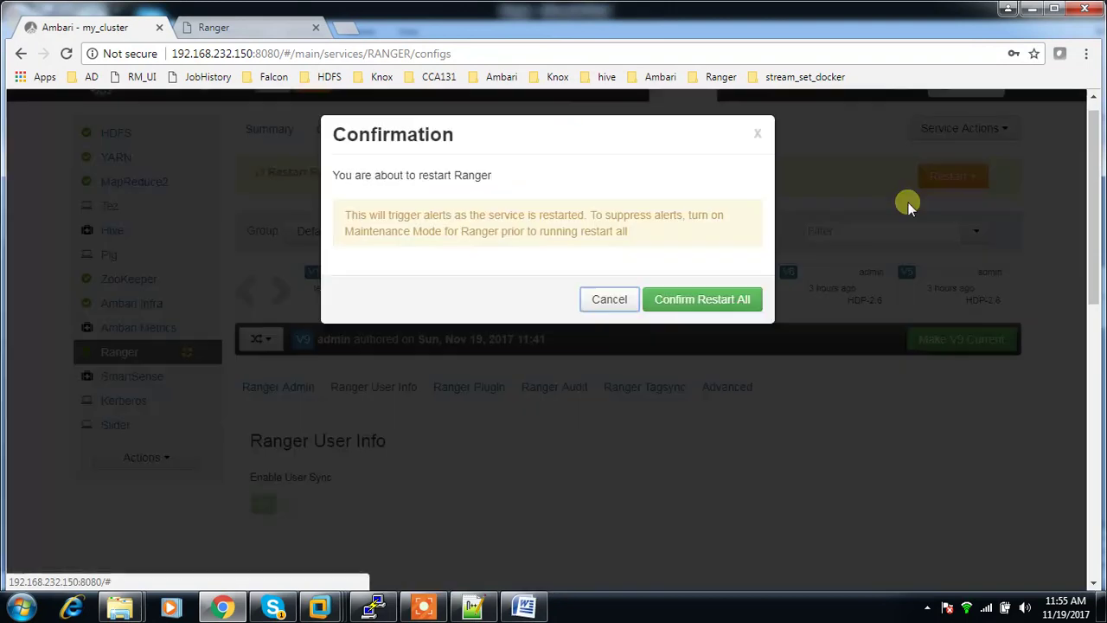
{"action": "left_click", "coordinate": [733, 308]}
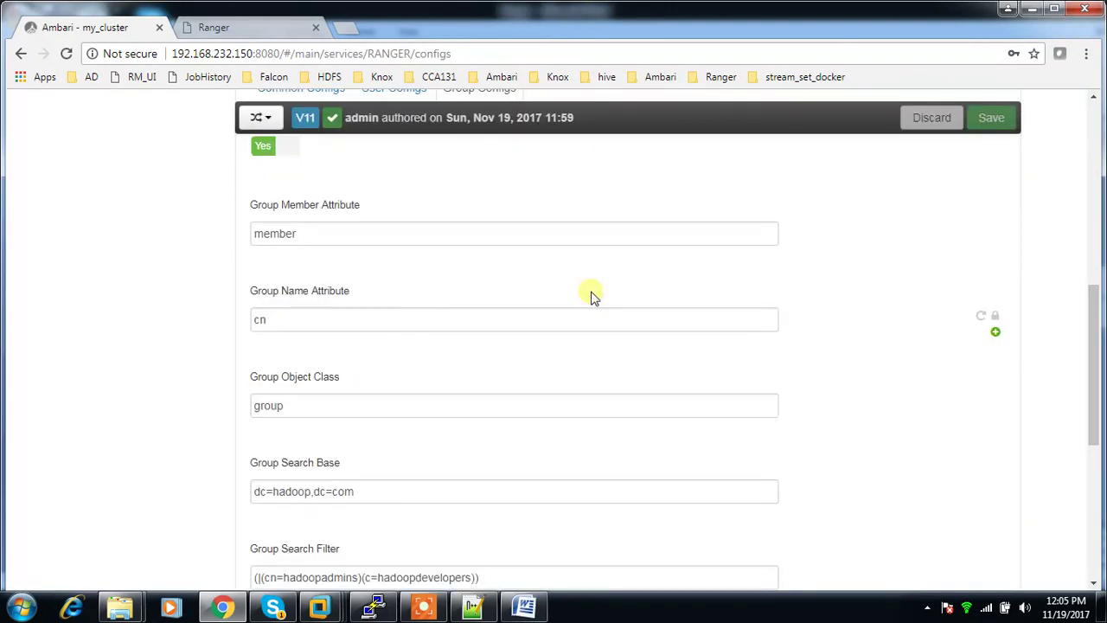
Step: Change (c=hadoopdevelopers) to (cn=hadoopdevelopers) in the Group Search Filter
{"action": "scroll", "coordinate": [518, 534], "scroll_direction": "down", "scroll_amount": 2}
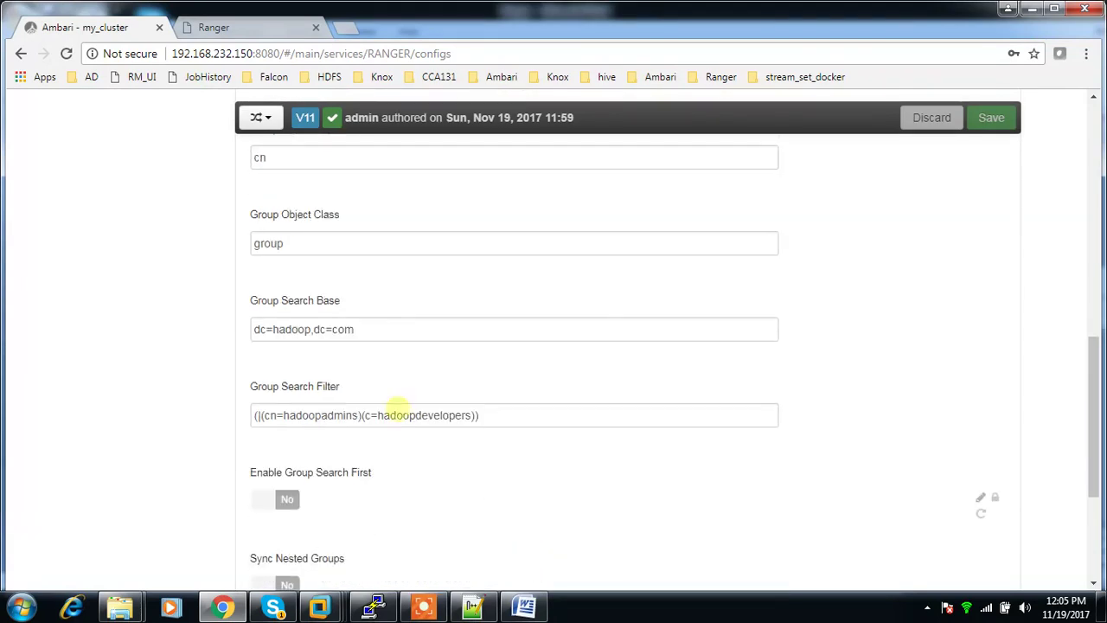
{"action": "left_click", "coordinate": [258, 415]}
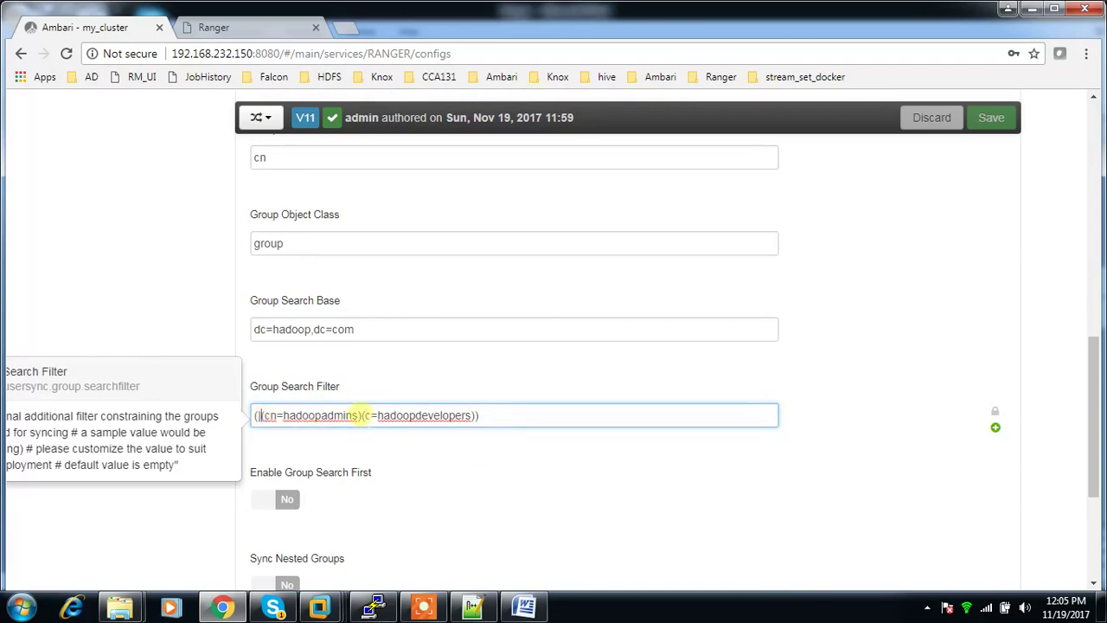
{"action": "left_click", "coordinate": [359, 415], "text": "shift"}
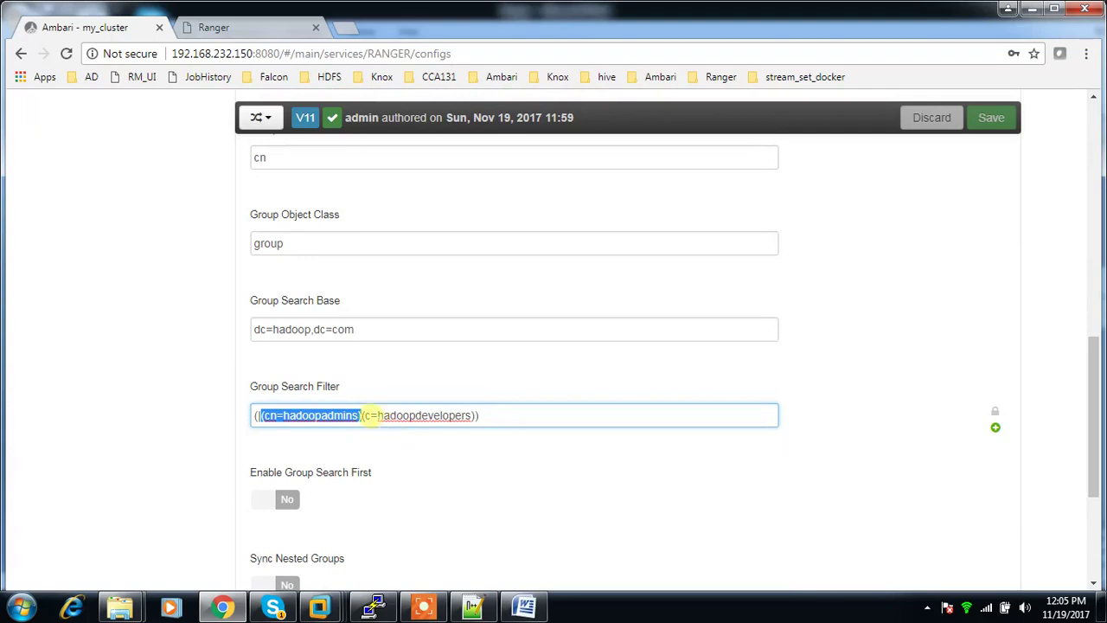
{"action": "left_click", "coordinate": [367, 415]}
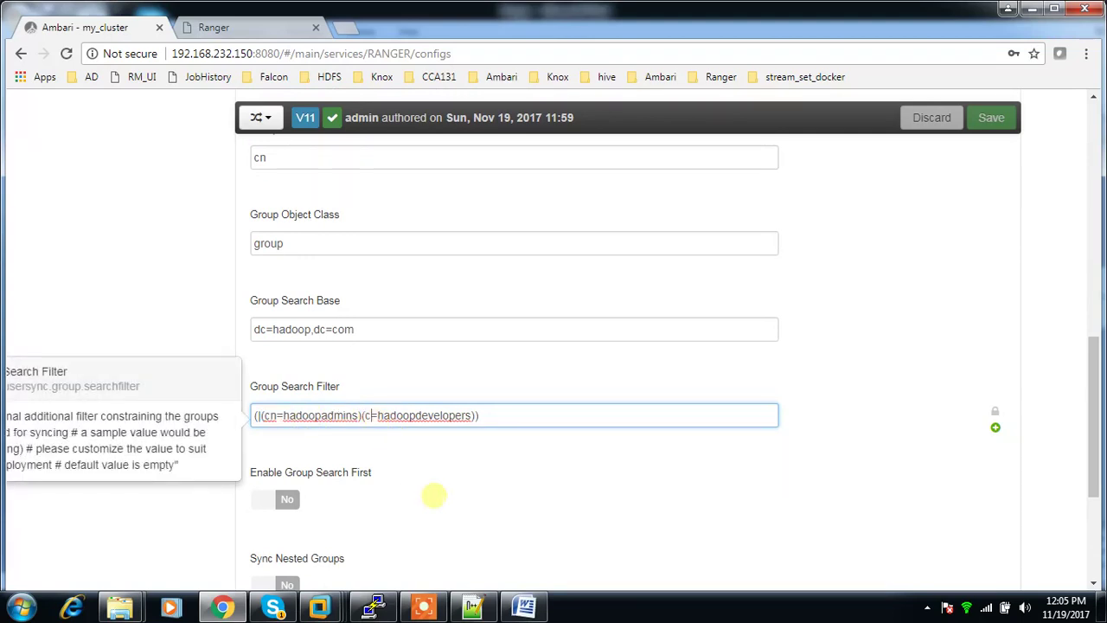
{"action": "mouse_move", "coordinate": [472, 605]}
{"action": "type", "text": "n="}
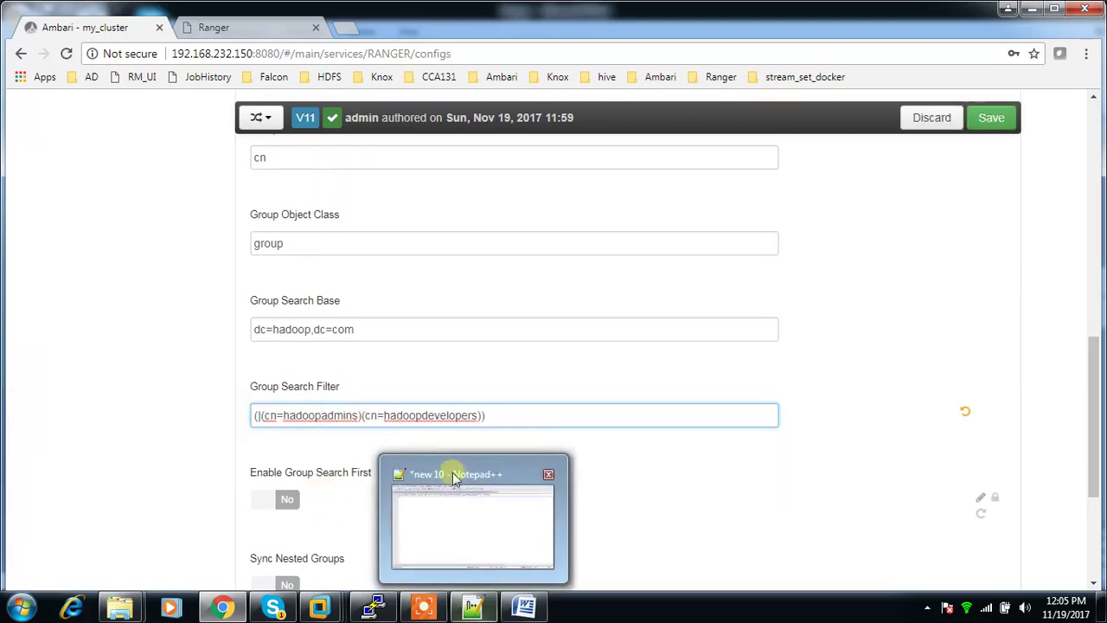
{"action": "left_click", "coordinate": [550, 417]}
{"action": "left_click_drag", "start_coordinate": [525, 415], "coordinate": [253, 415]}
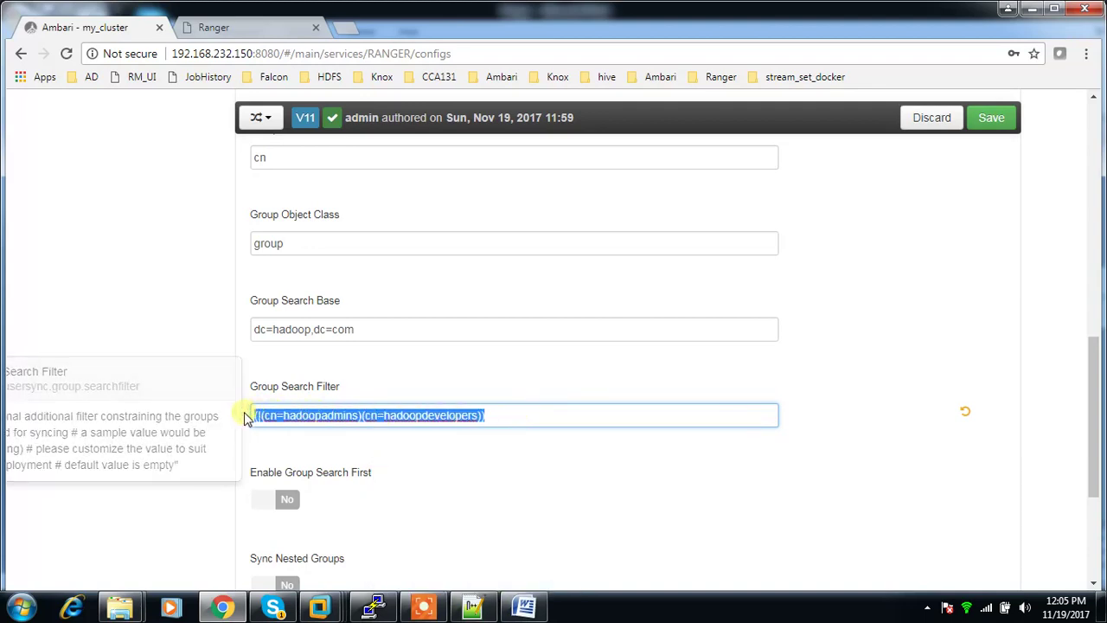
{"action": "left_click", "coordinate": [483, 415]}
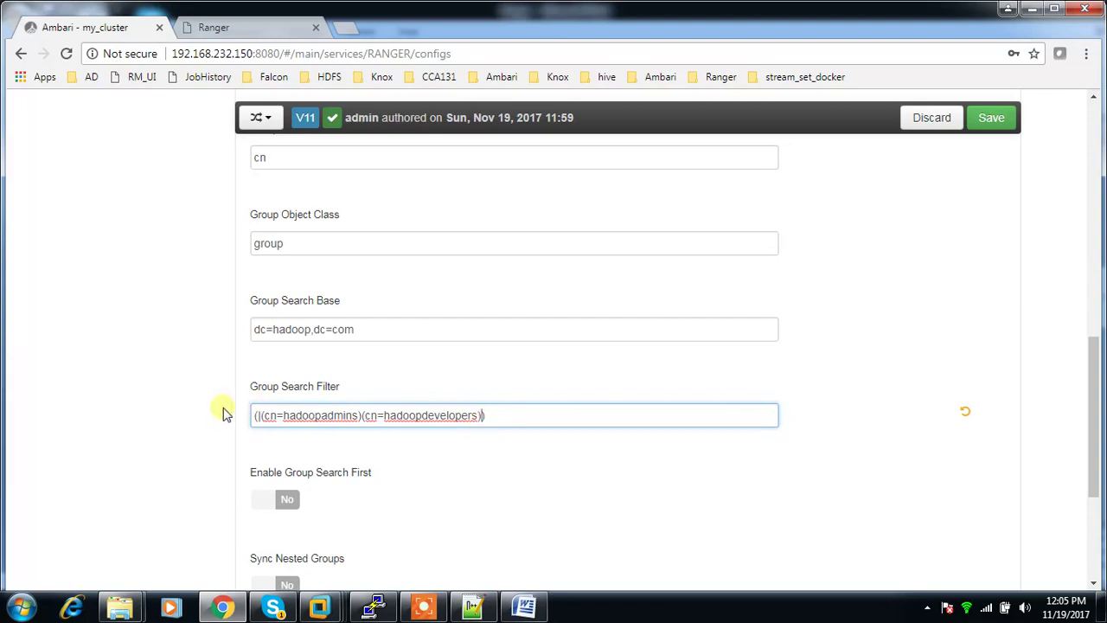
{"action": "left_click_drag", "start_coordinate": [263, 415], "coordinate": [358, 418]}
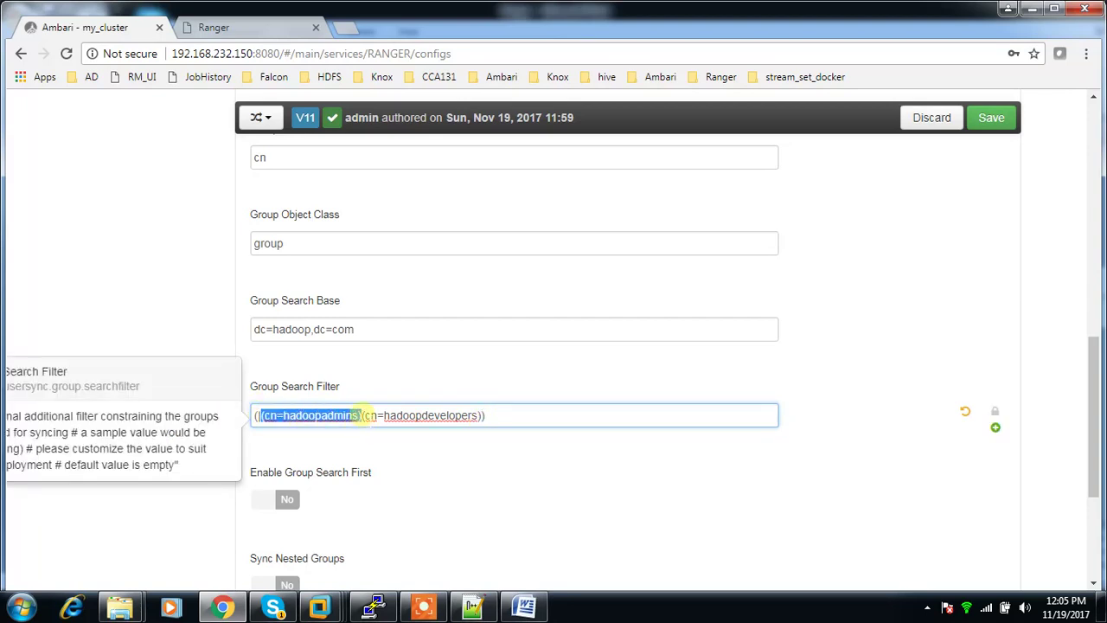
{"action": "left_click", "coordinate": [482, 482]}
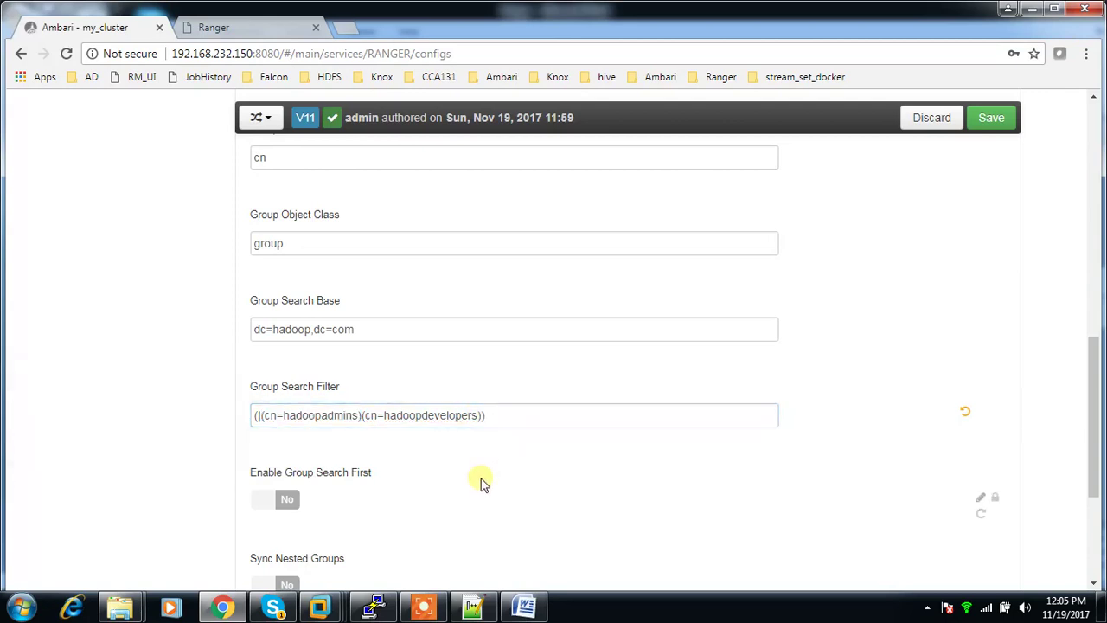
Step: Scroll through the sync settings and bring up the User Configs settings
{"action": "scroll", "coordinate": [489, 476], "scroll_direction": "up", "scroll_amount": 5}
{"action": "scroll", "coordinate": [490, 424], "scroll_direction": "down", "scroll_amount": 2}
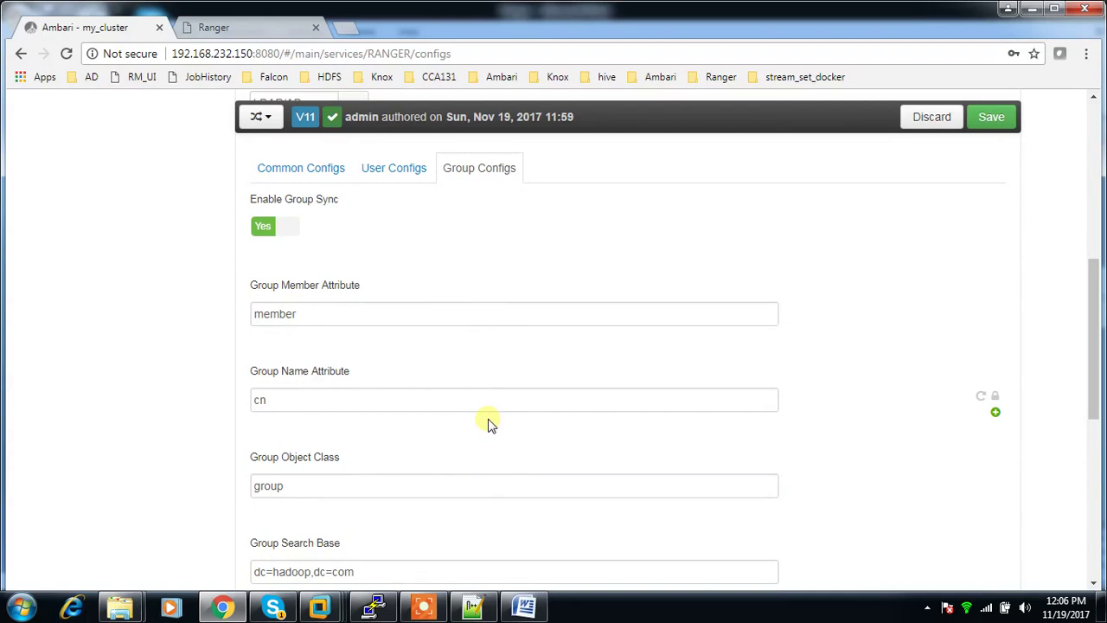
{"action": "scroll", "coordinate": [415, 532], "scroll_direction": "down", "scroll_amount": 4}
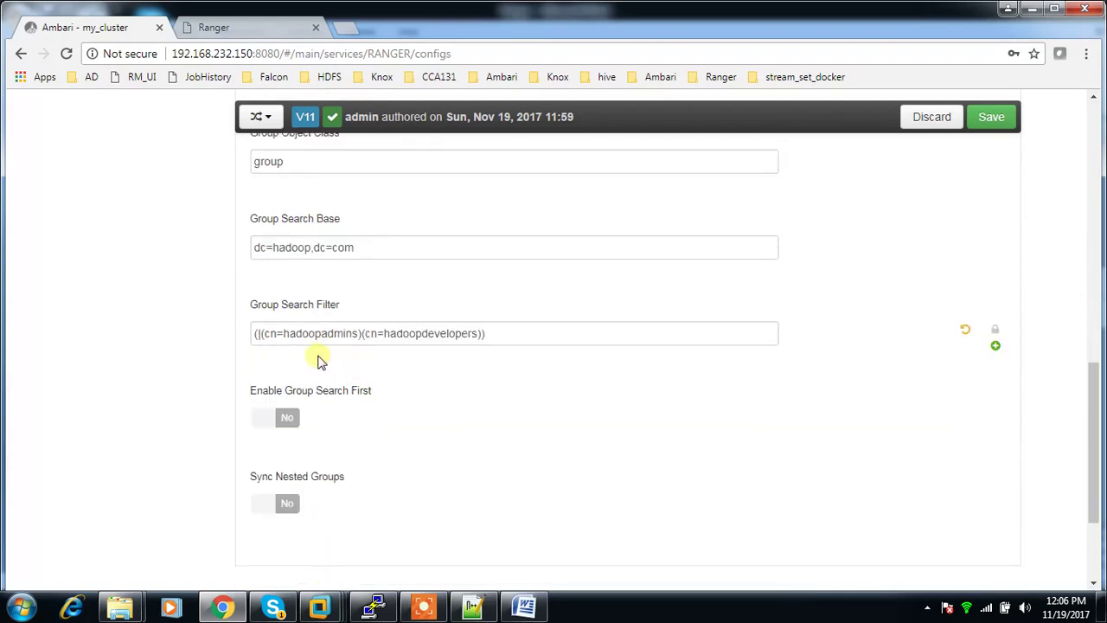
{"action": "scroll", "coordinate": [470, 453], "scroll_direction": "up", "scroll_amount": 4}
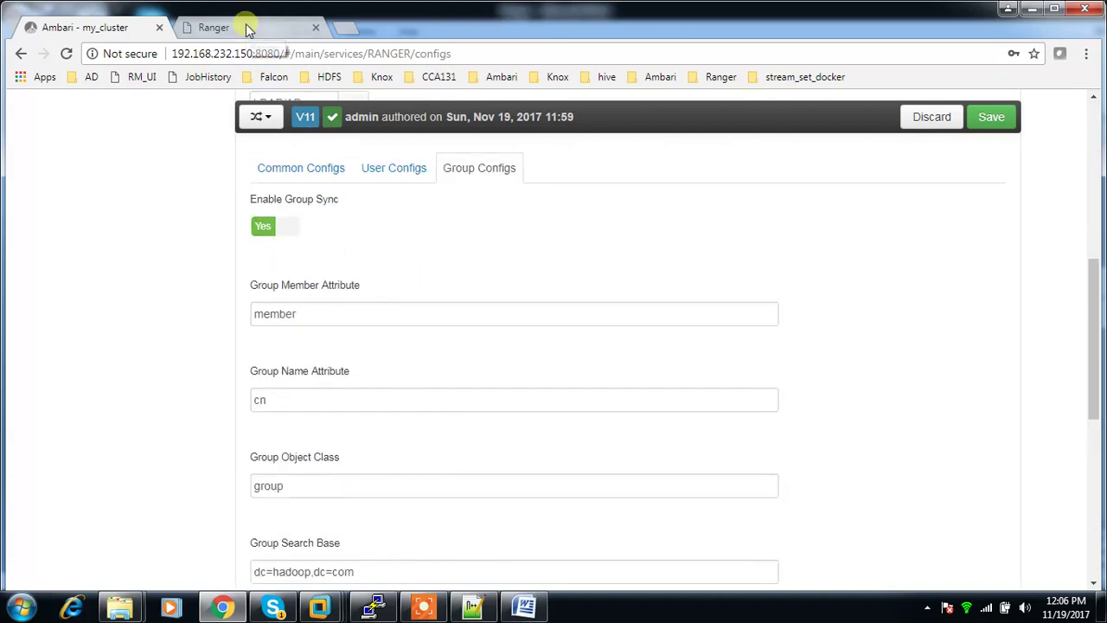
{"action": "scroll", "coordinate": [337, 554], "scroll_direction": "down", "scroll_amount": 1}
{"action": "scroll", "coordinate": [327, 554], "scroll_direction": "down", "scroll_amount": 1}
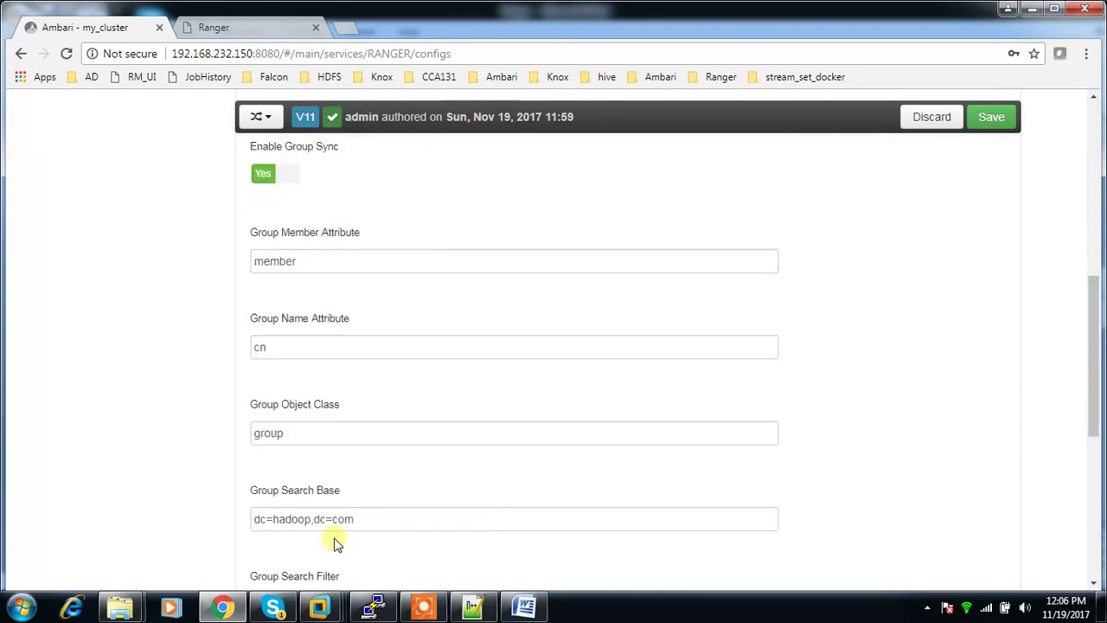
{"action": "scroll", "coordinate": [371, 390], "scroll_direction": "up", "scroll_amount": 5}
{"action": "left_click", "coordinate": [387, 492]}
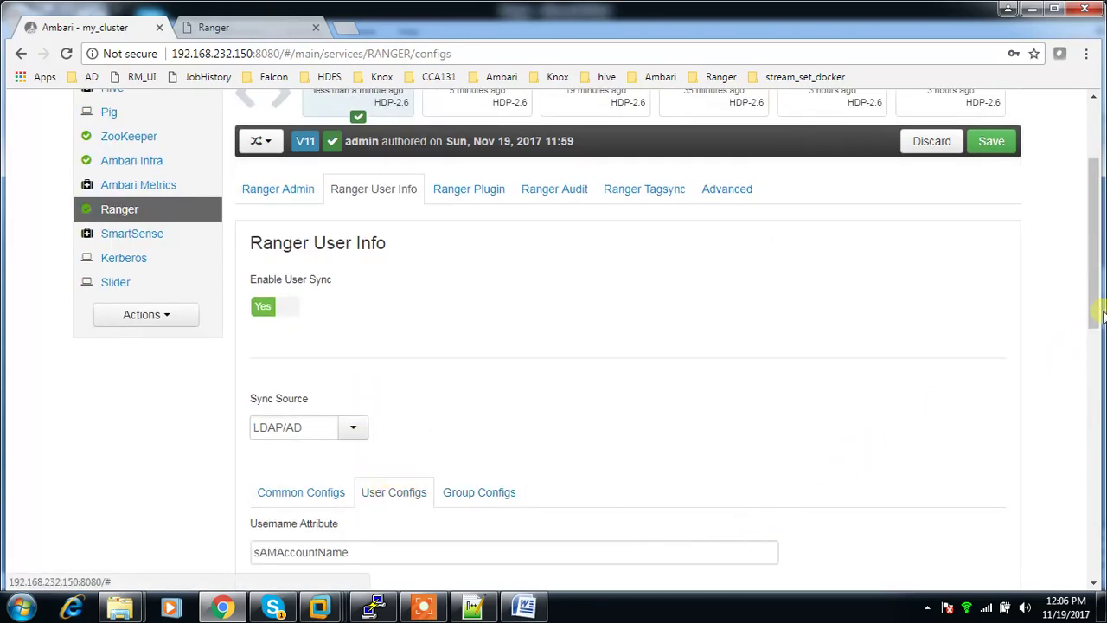
Step: Inspect the User Search Base and User Search Filter values
{"action": "scroll", "coordinate": [1097, 317], "scroll_direction": "down", "scroll_amount": 4}
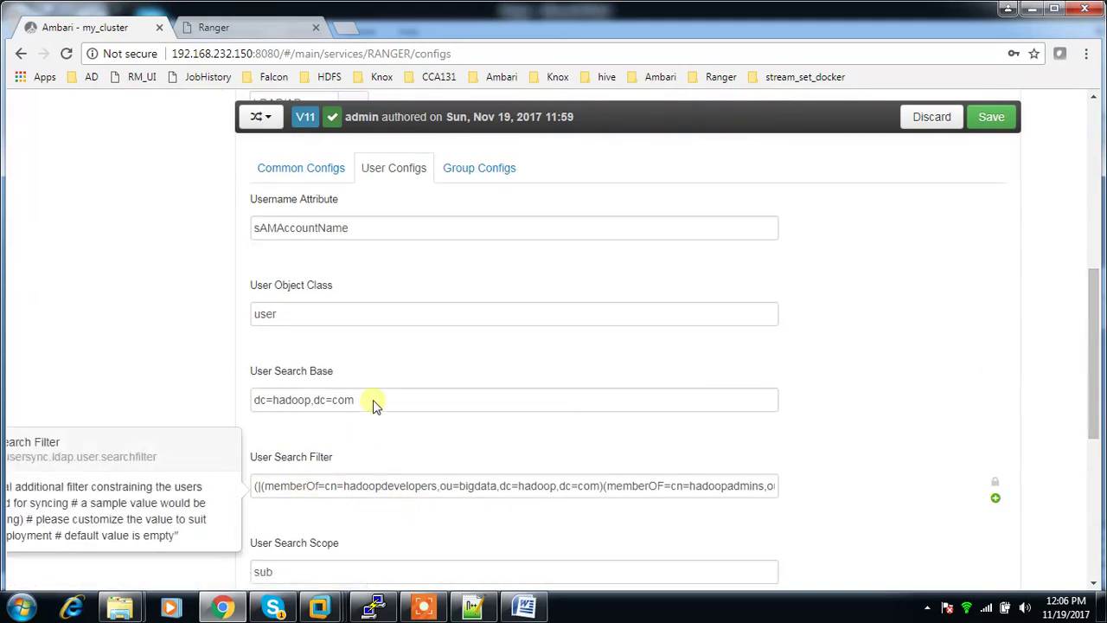
{"action": "left_click_drag", "start_coordinate": [369, 399], "coordinate": [305, 405]}
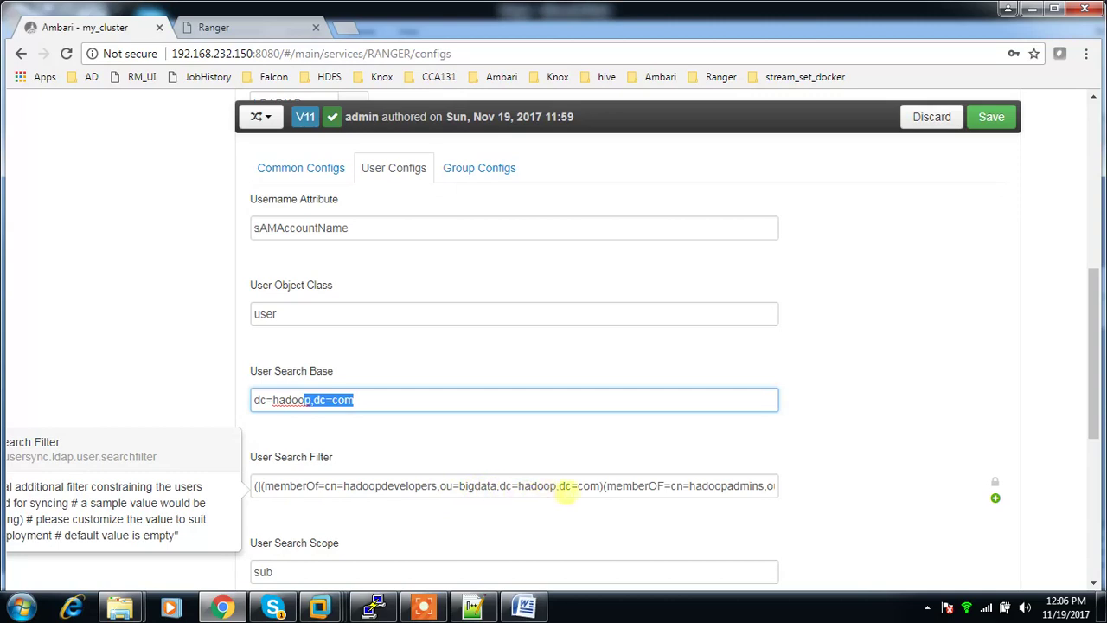
{"action": "key", "text": "Right"}
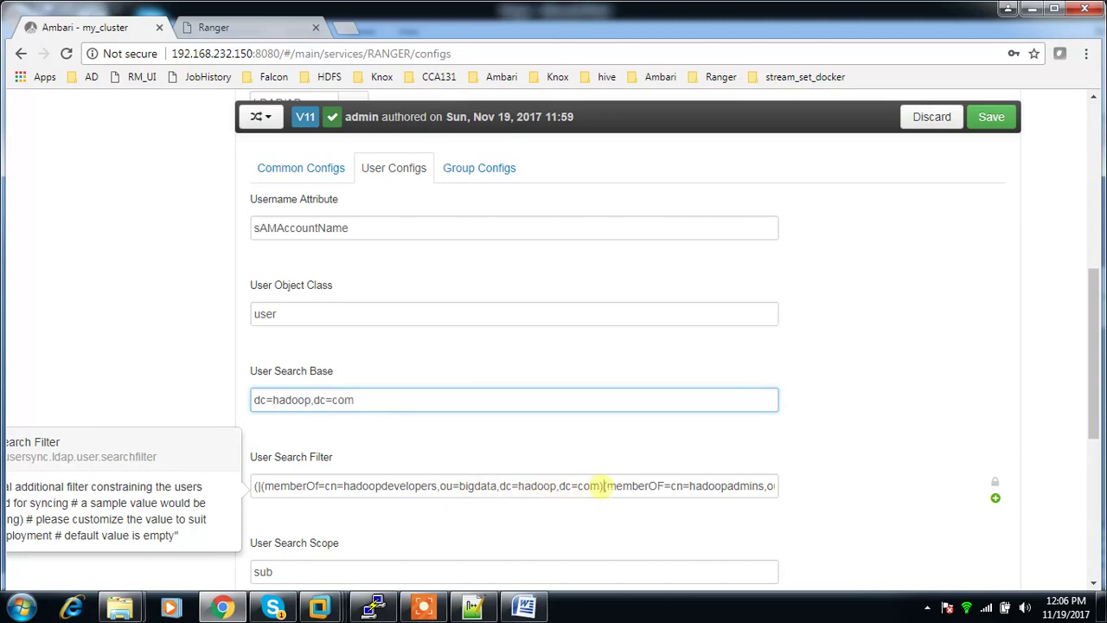
{"action": "left_click", "coordinate": [259, 493]}
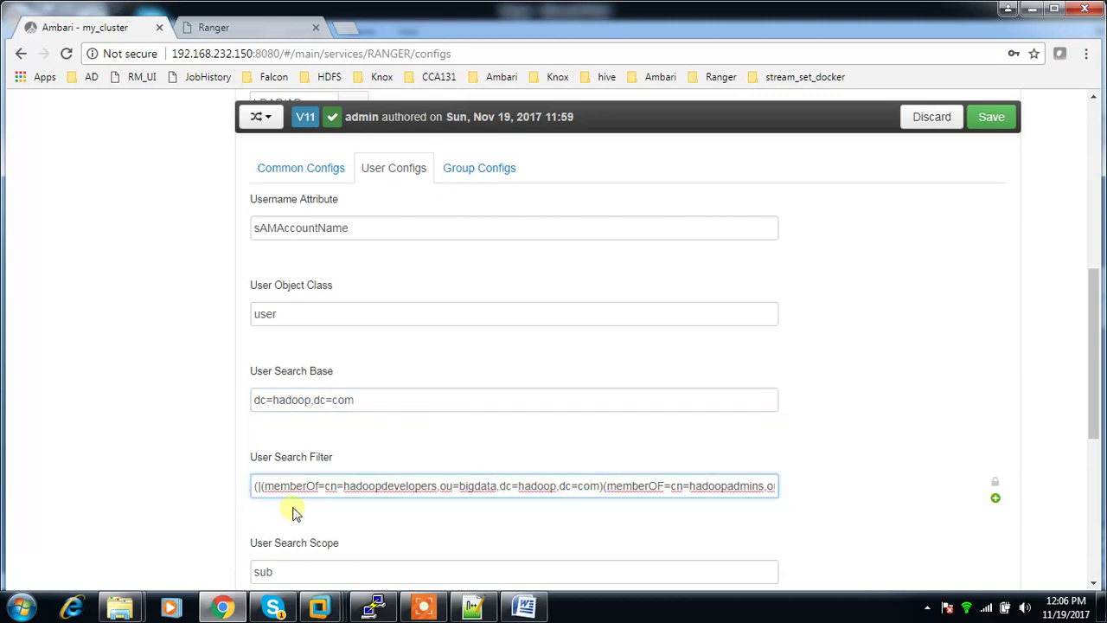
Step: Open the Save Configuration dialog, then view Ranger's synced user list
{"action": "scroll", "coordinate": [289, 510], "scroll_direction": "down", "scroll_amount": 2}
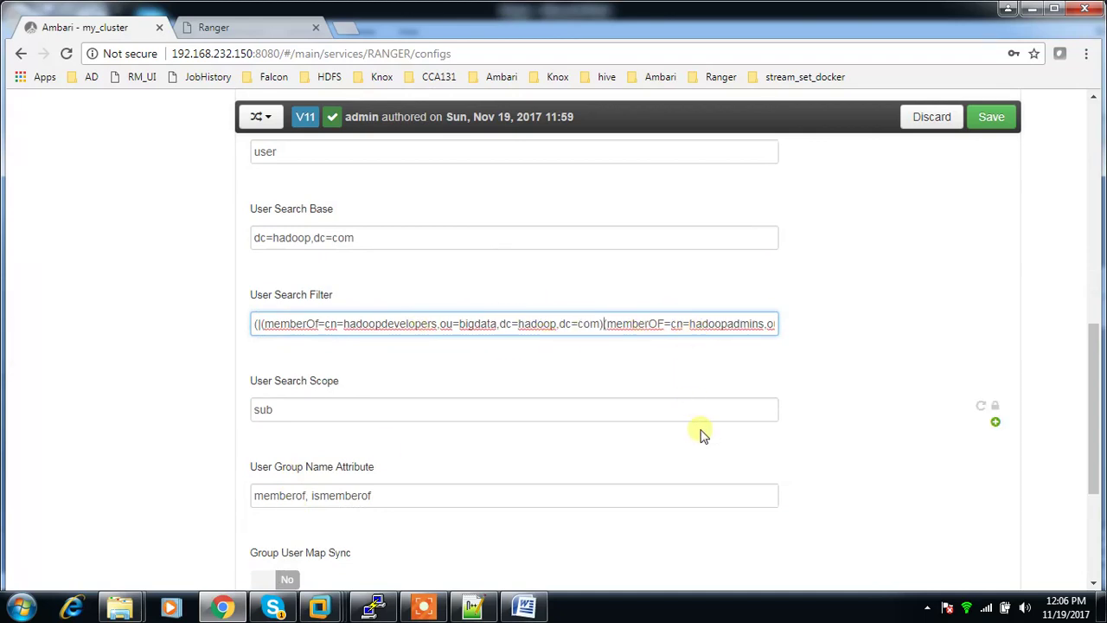
{"action": "scroll", "coordinate": [380, 411], "scroll_direction": "up", "scroll_amount": 3}
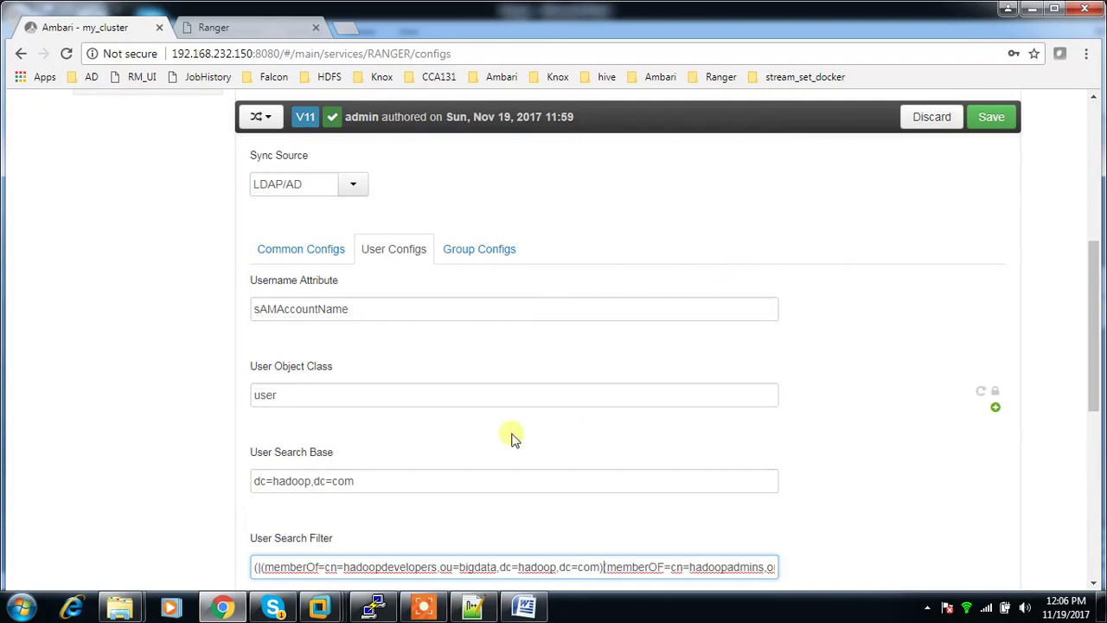
{"action": "scroll", "coordinate": [406, 437], "scroll_direction": "down", "scroll_amount": 1}
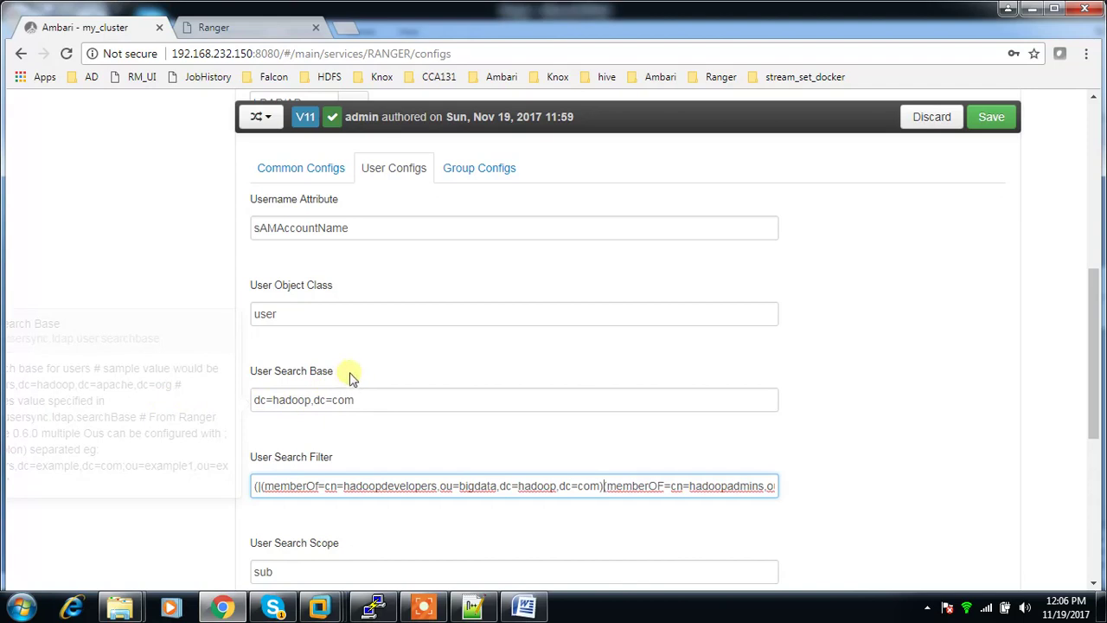
{"action": "scroll", "coordinate": [361, 376], "scroll_direction": "up", "scroll_amount": 3}
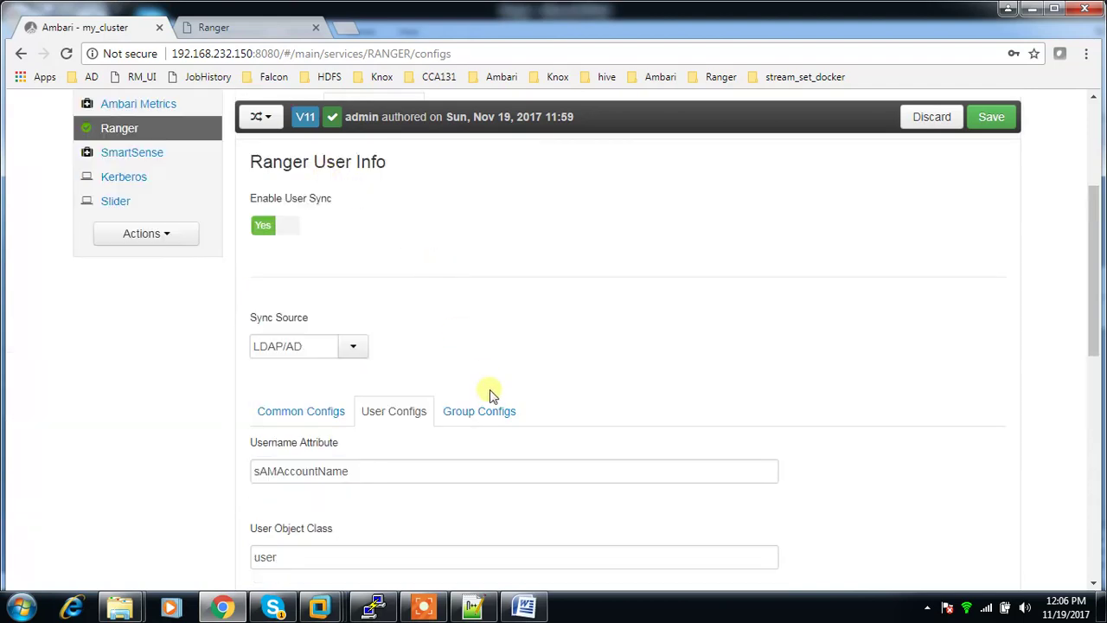
{"action": "scroll", "coordinate": [490, 391], "scroll_direction": "down", "scroll_amount": 1}
{"action": "scroll", "coordinate": [605, 346], "scroll_direction": "up", "scroll_amount": 4}
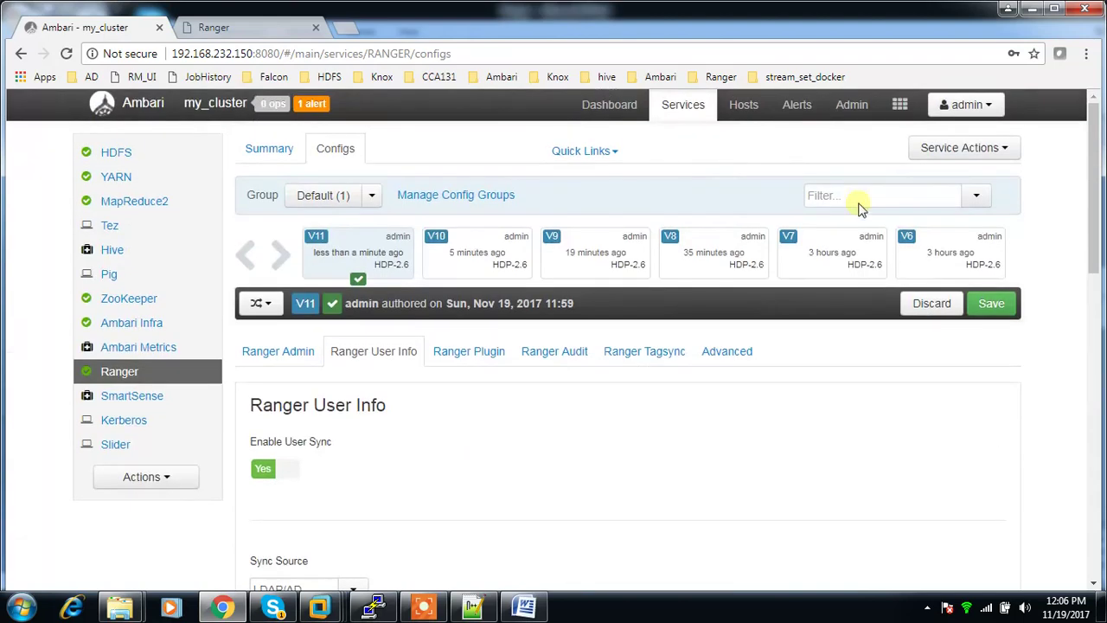
{"action": "left_click", "coordinate": [986, 303]}
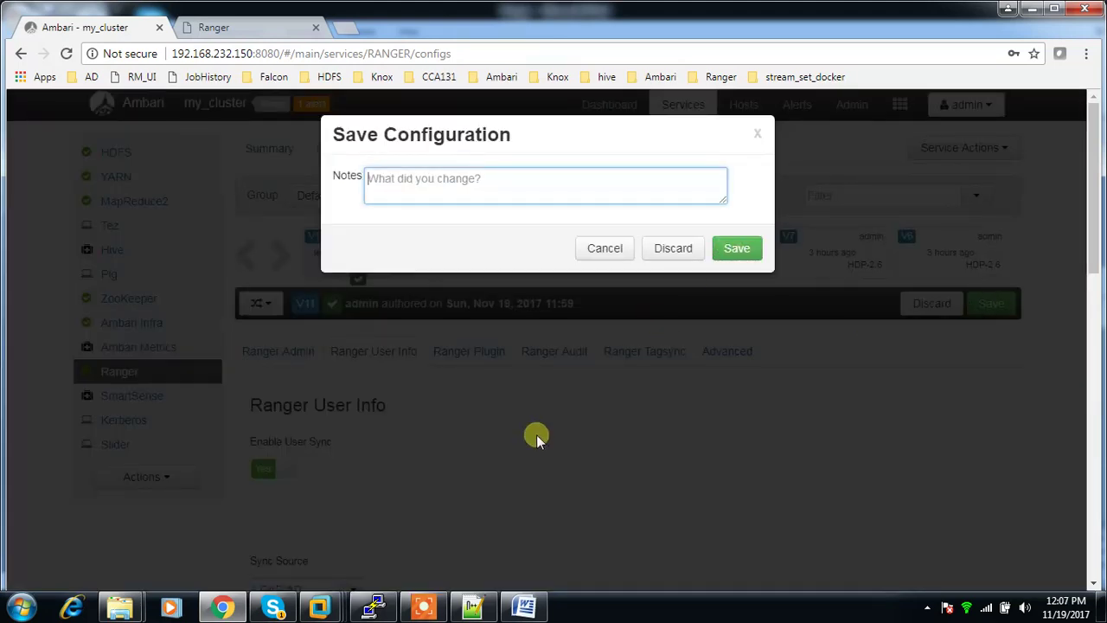
{"action": "left_click", "coordinate": [255, 30]}
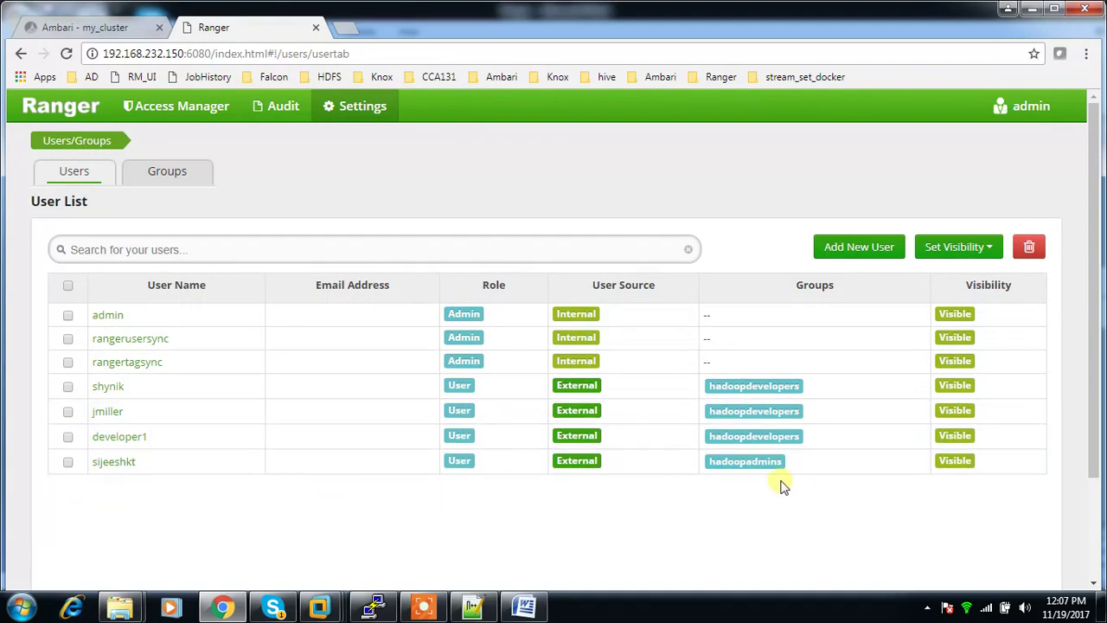
Step: Check Ranger's groups for hadoopdevelopers and hadoopadmins, then return to Ambari's Ranger configs
{"action": "left_click", "coordinate": [167, 172]}
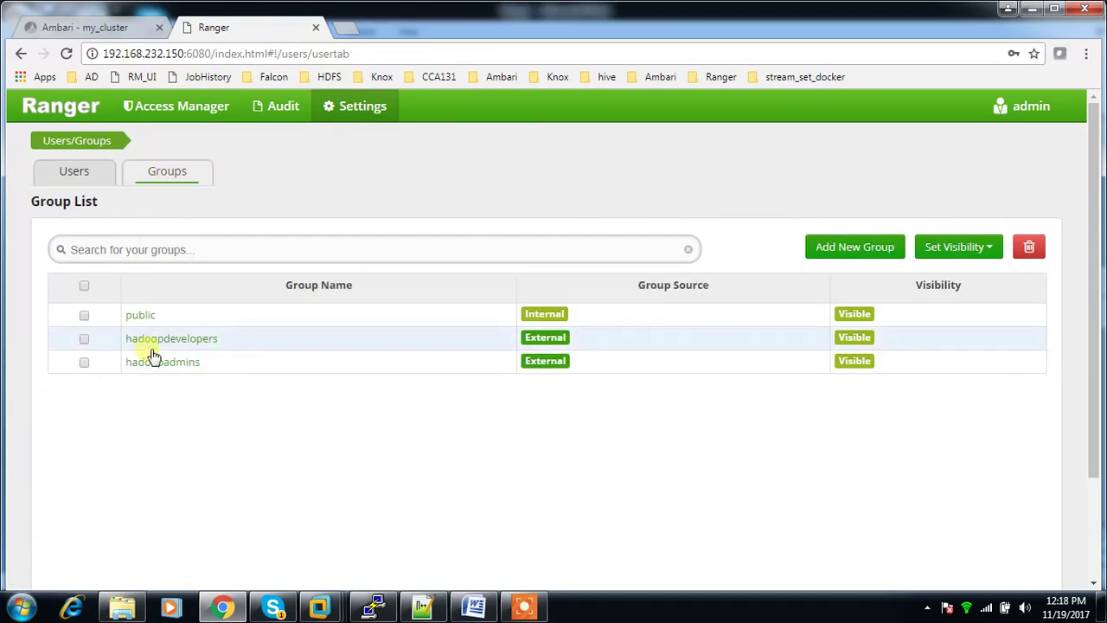
{"action": "left_click", "coordinate": [82, 176]}
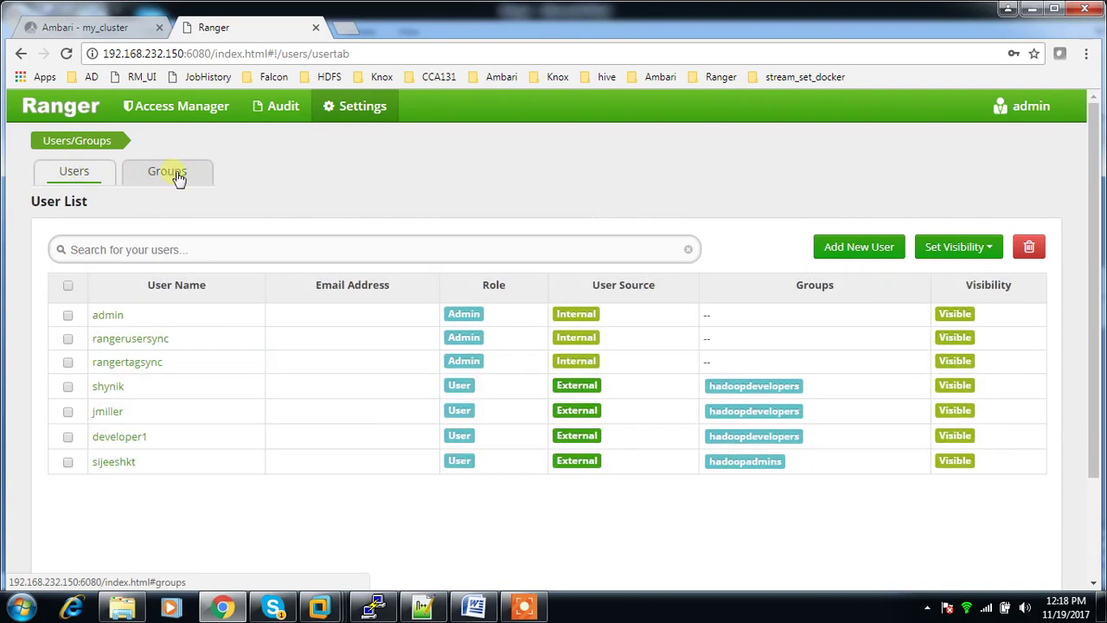
{"action": "left_click", "coordinate": [76, 27]}
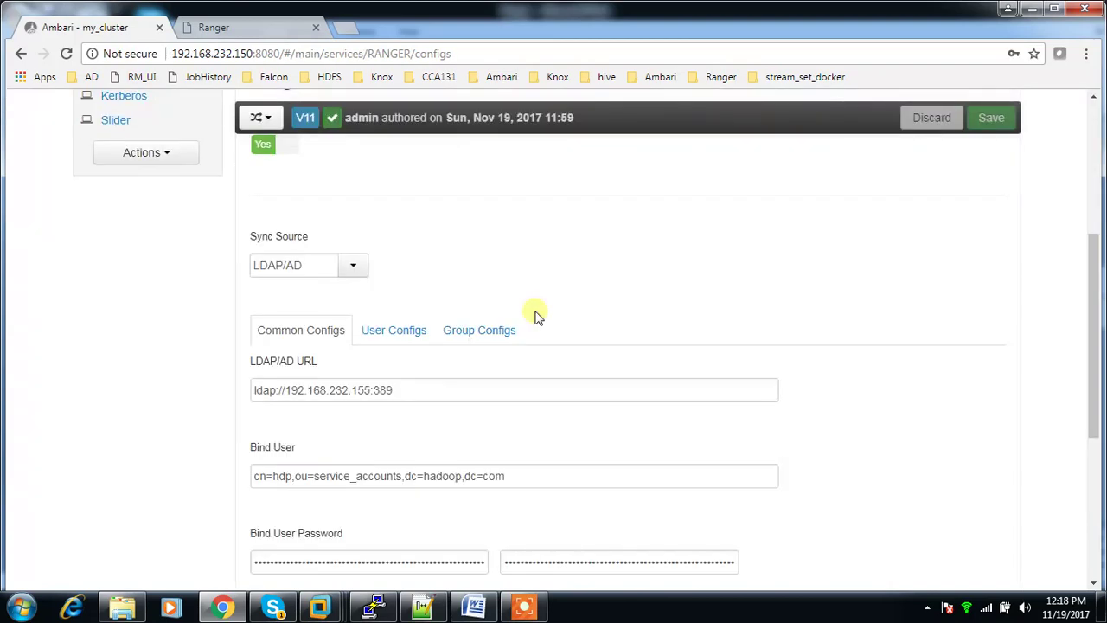
Step: Review the LDAP/AD connection settings and User Configs, including User Search Base dc=hadoop,dc=com
{"action": "scroll", "coordinate": [561, 327], "scroll_direction": "up", "scroll_amount": 3}
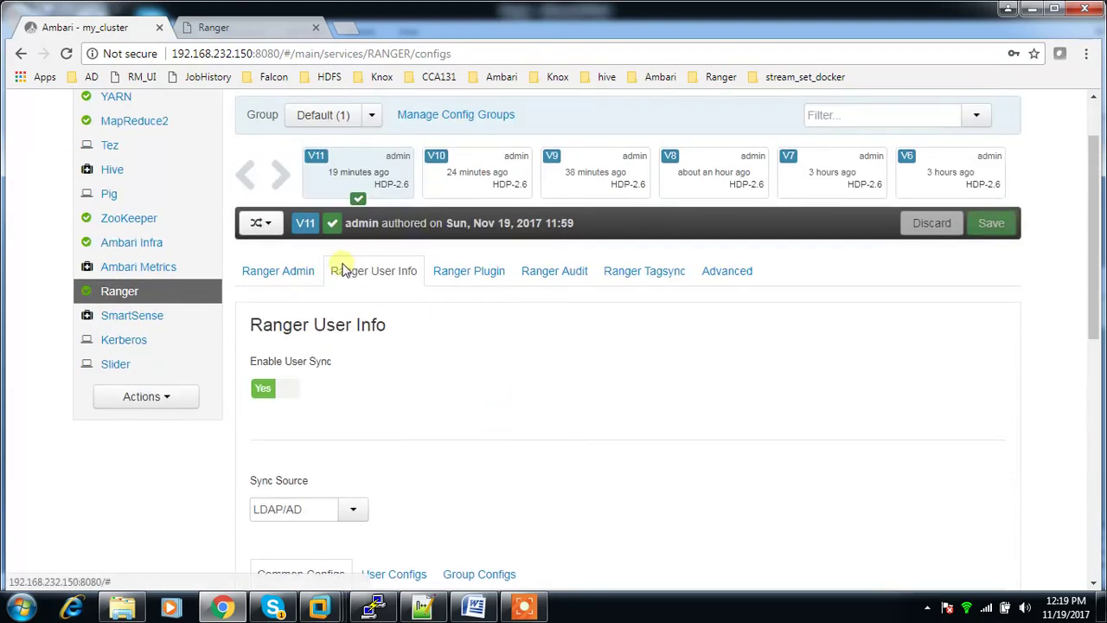
{"action": "scroll", "coordinate": [393, 291], "scroll_direction": "down", "scroll_amount": 1}
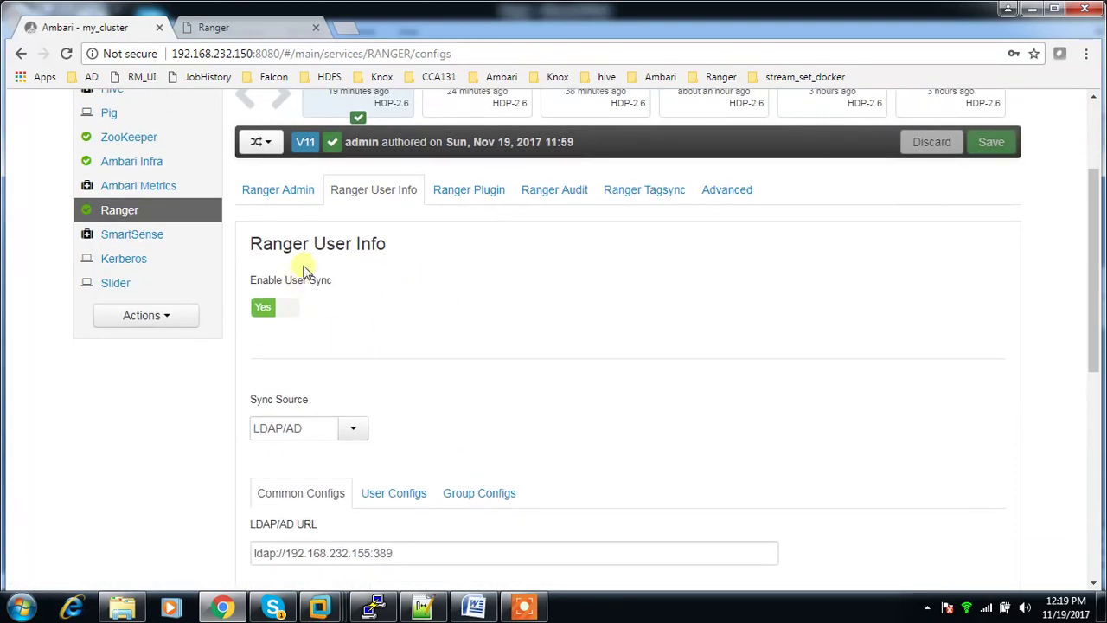
{"action": "scroll", "coordinate": [402, 352], "scroll_direction": "down", "scroll_amount": 1}
{"action": "scroll", "coordinate": [406, 357], "scroll_direction": "down", "scroll_amount": 2}
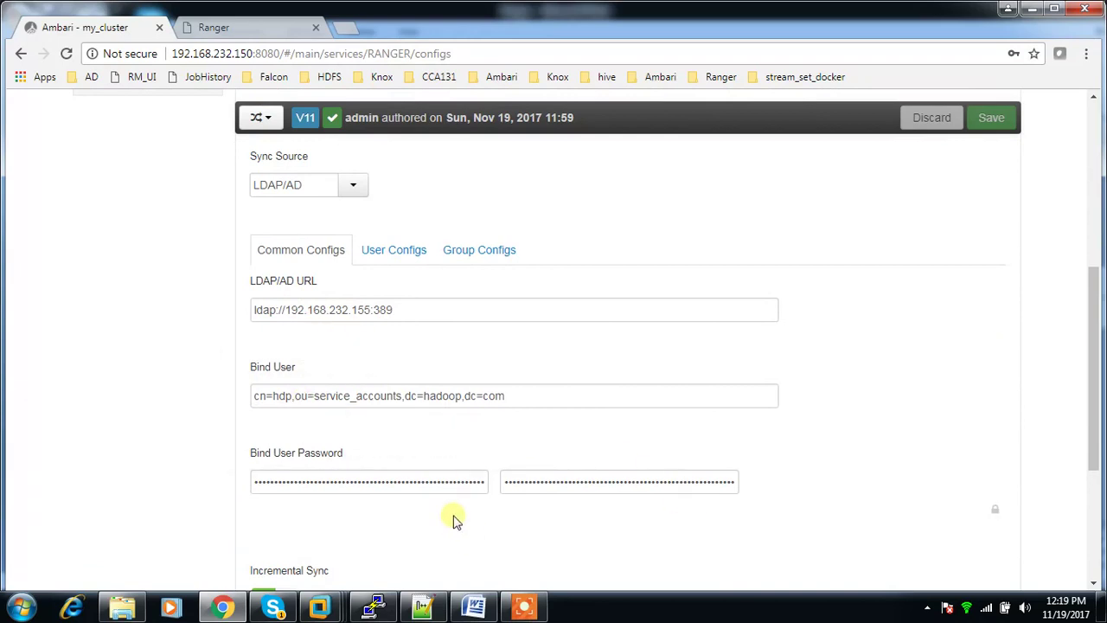
{"action": "left_click", "coordinate": [403, 260]}
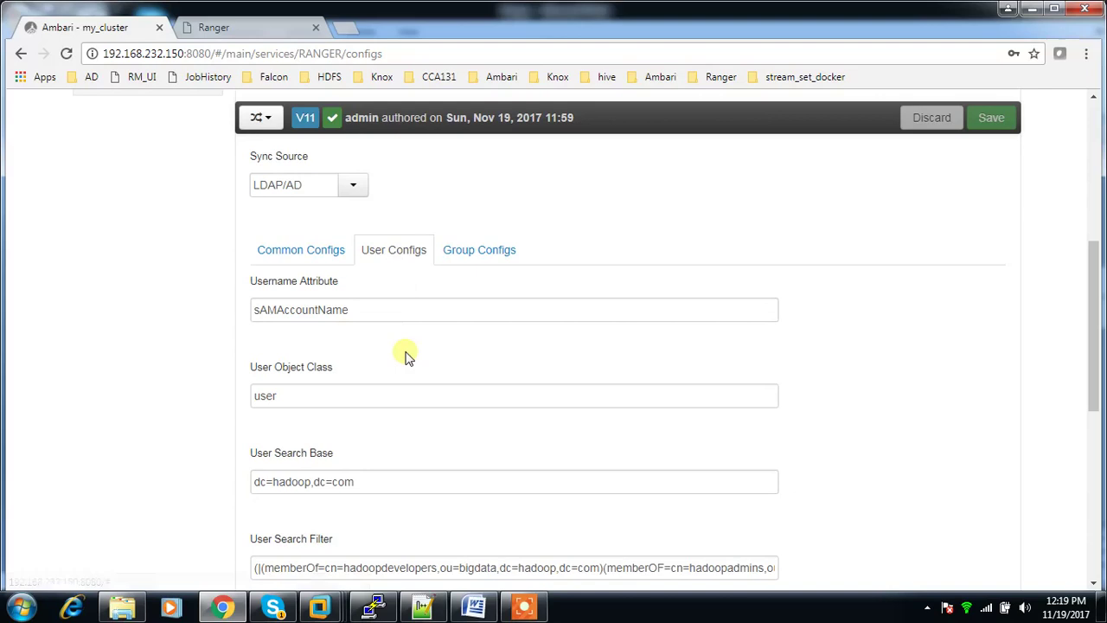
{"action": "scroll", "coordinate": [322, 312], "scroll_direction": "down", "scroll_amount": 1}
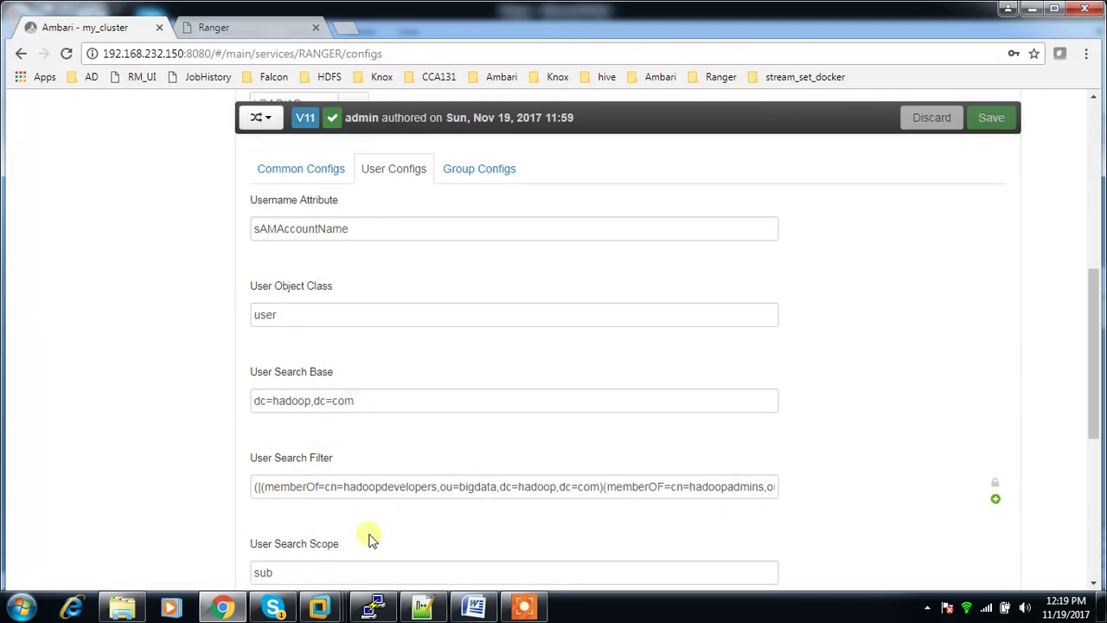
{"action": "scroll", "coordinate": [417, 542], "scroll_direction": "down", "scroll_amount": 2}
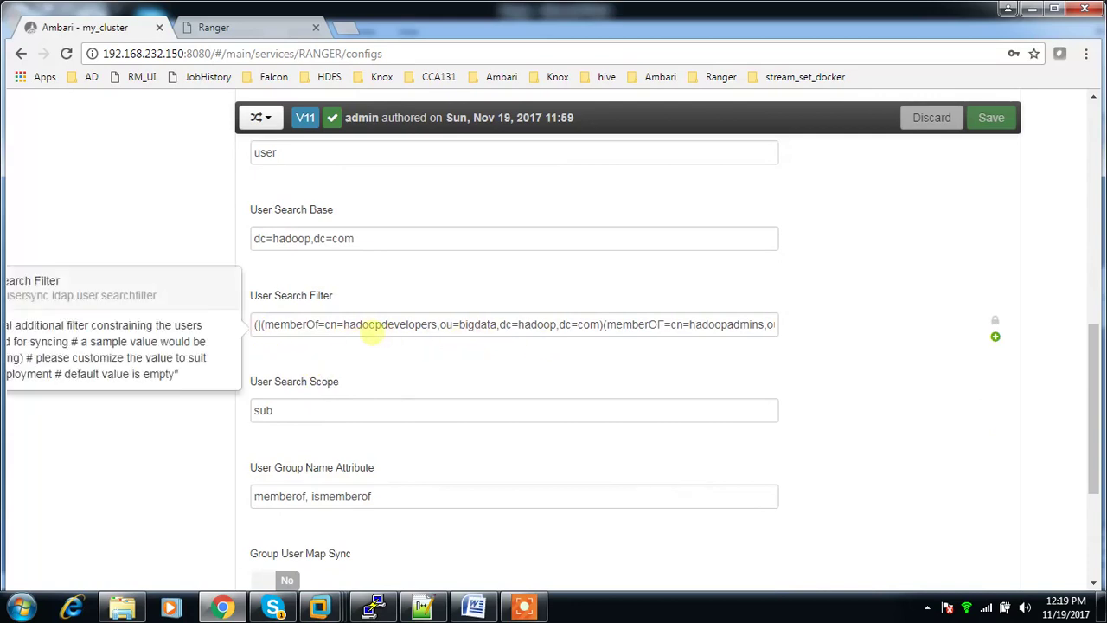
{"action": "scroll", "coordinate": [422, 456], "scroll_direction": "down", "scroll_amount": 1}
{"action": "scroll", "coordinate": [419, 457], "scroll_direction": "up", "scroll_amount": 3}
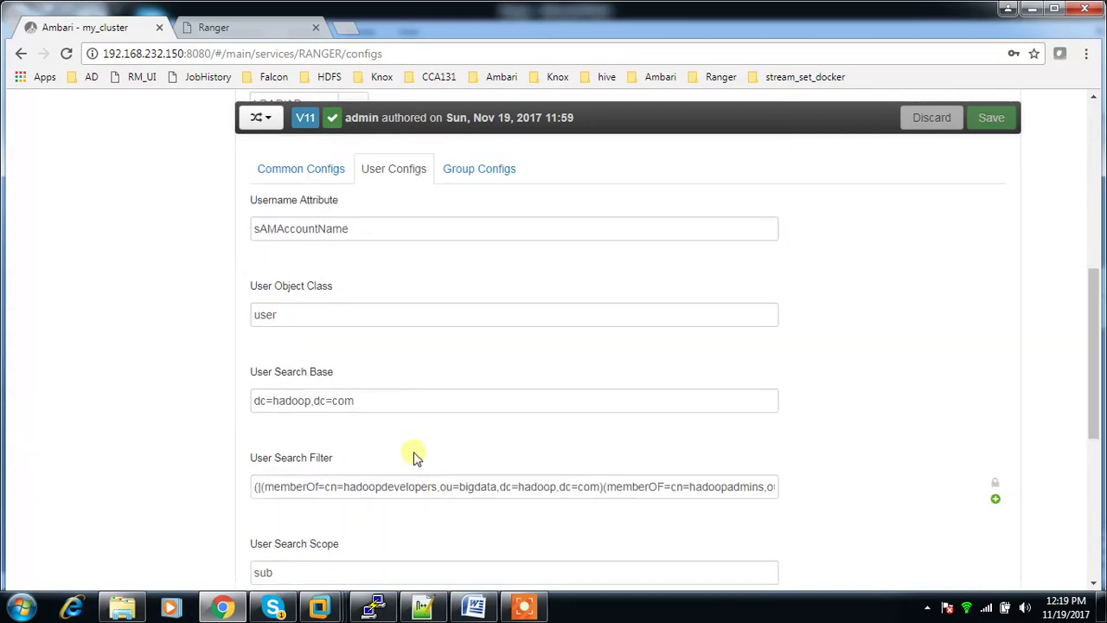
Step: In Group Configs, fix c=hadoopdevelopers to cn=hadoopdevelopers in the Group Search Filter
{"action": "left_click", "coordinate": [459, 170]}
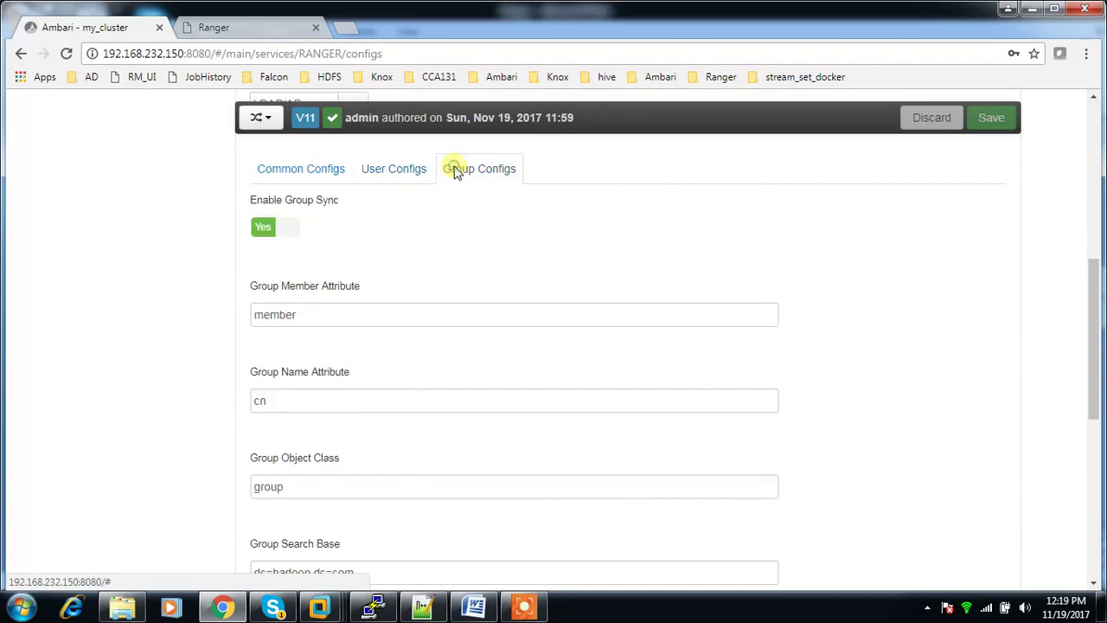
{"action": "scroll", "coordinate": [424, 400], "scroll_direction": "down", "scroll_amount": 1}
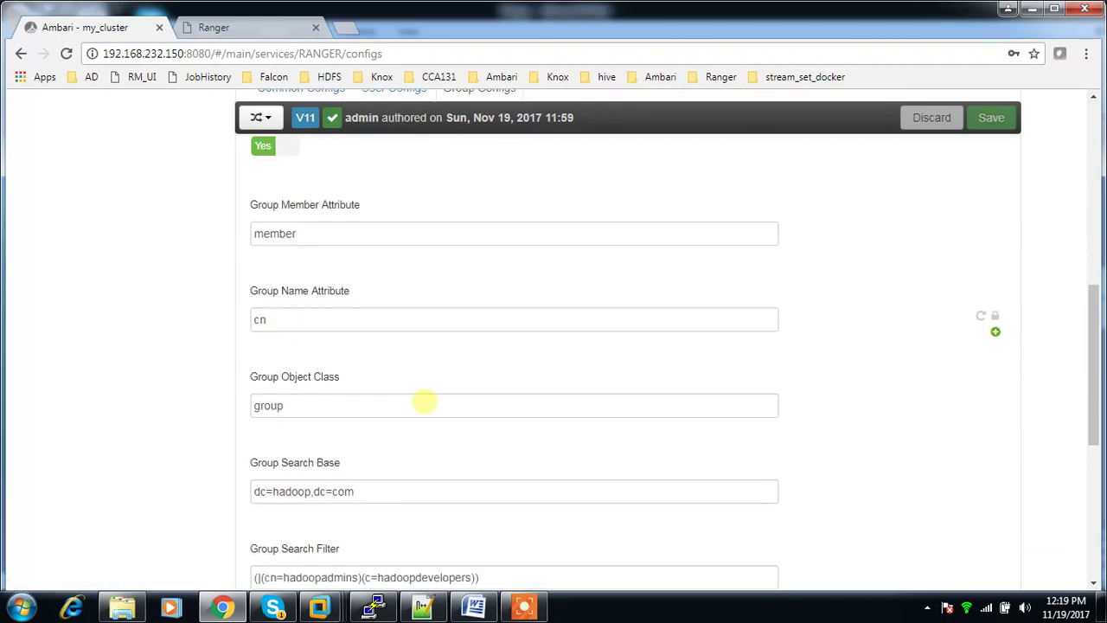
{"action": "scroll", "coordinate": [391, 506], "scroll_direction": "down", "scroll_amount": 1}
{"action": "scroll", "coordinate": [394, 513], "scroll_direction": "down", "scroll_amount": 1}
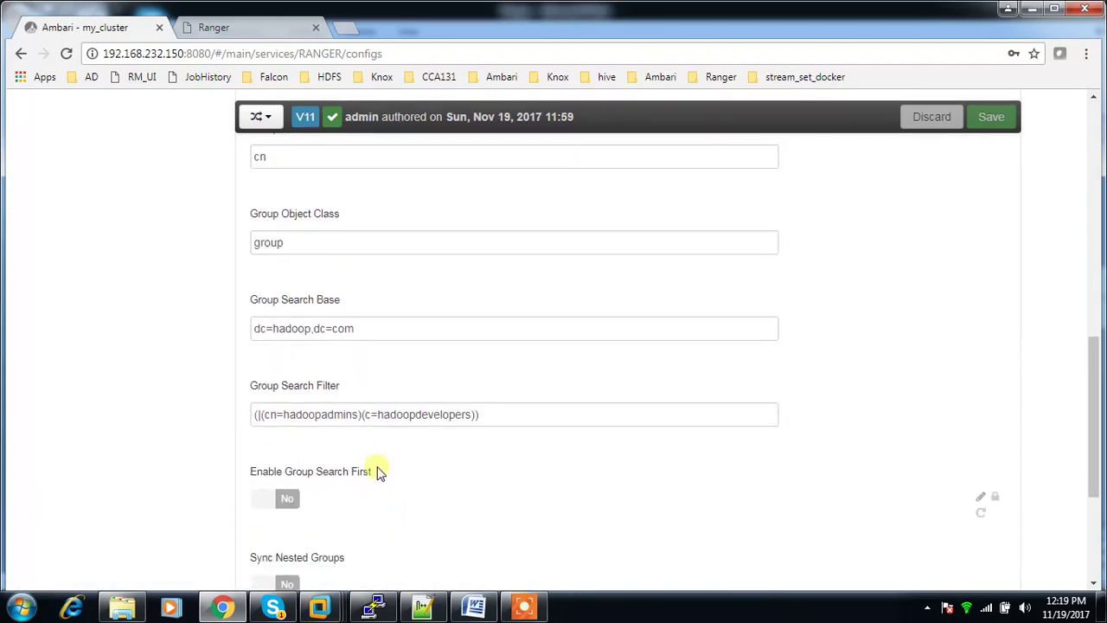
{"action": "left_click", "coordinate": [371, 415]}
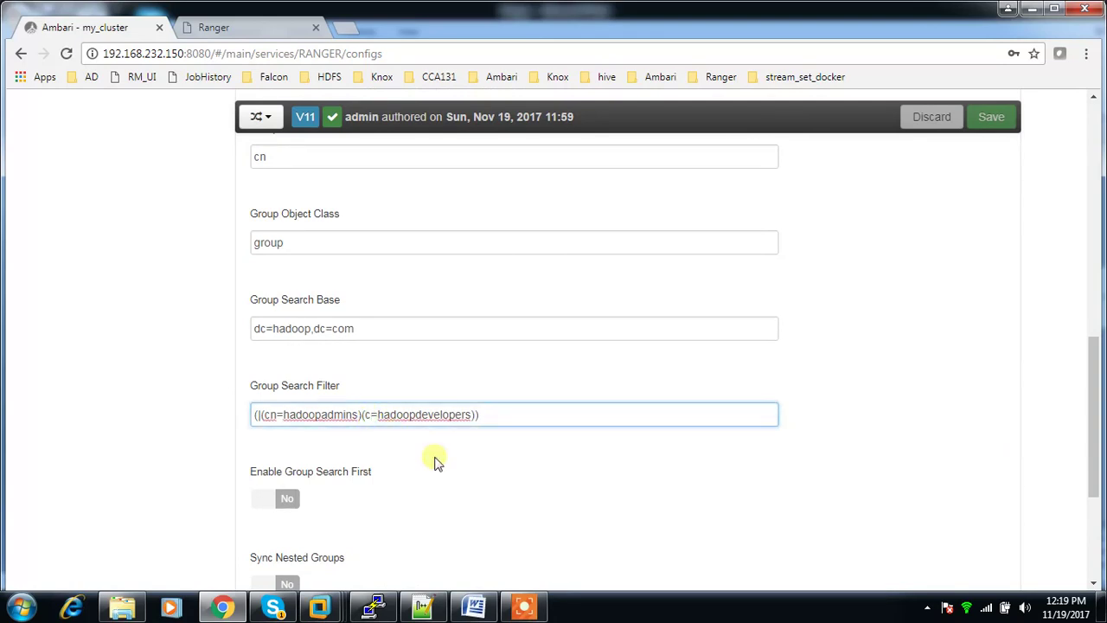
{"action": "type", "text": "n"}
{"action": "left_click", "coordinate": [427, 493]}
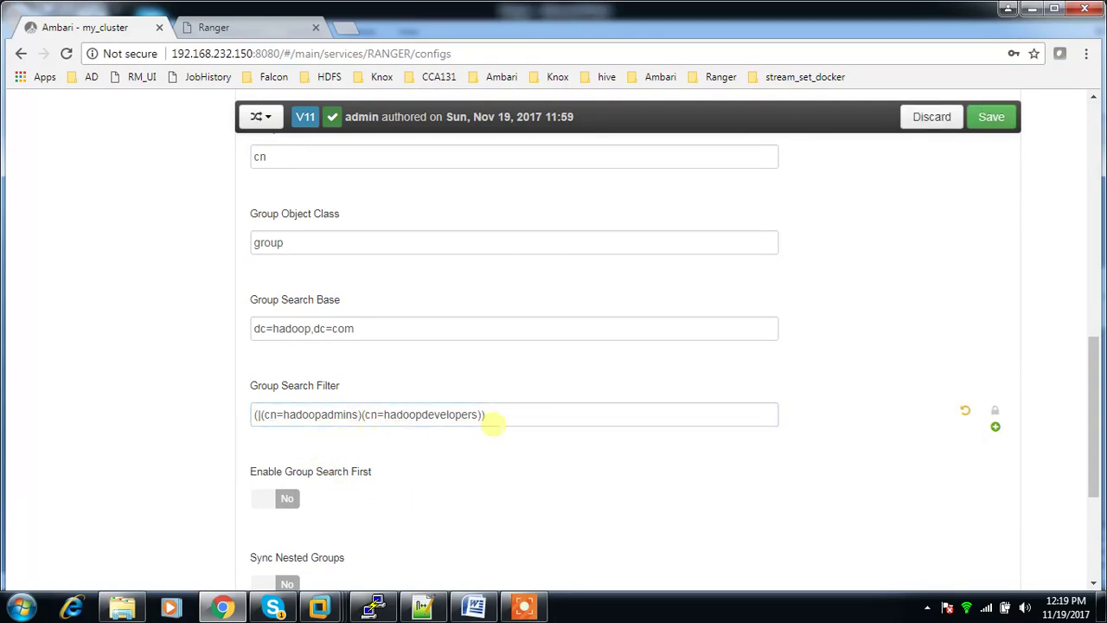
{"action": "left_click_drag", "start_coordinate": [501, 414], "coordinate": [256, 415]}
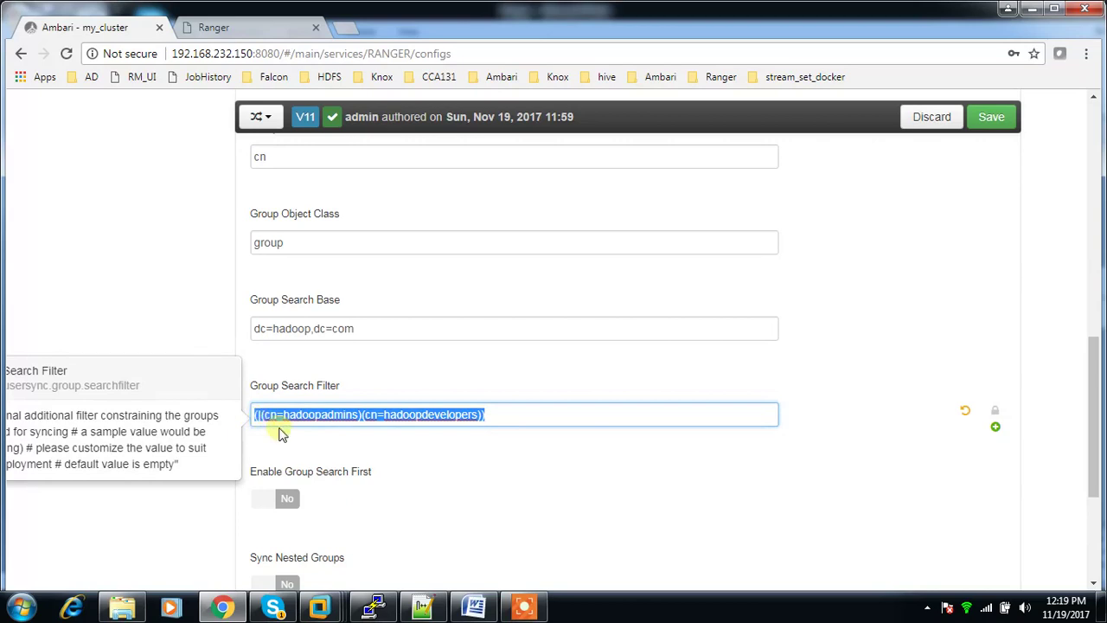
Step: Save the configuration as V12, proceeding past the warnings
{"action": "scroll", "coordinate": [286, 437], "scroll_direction": "up", "scroll_amount": 2}
{"action": "left_click", "coordinate": [986, 121]}
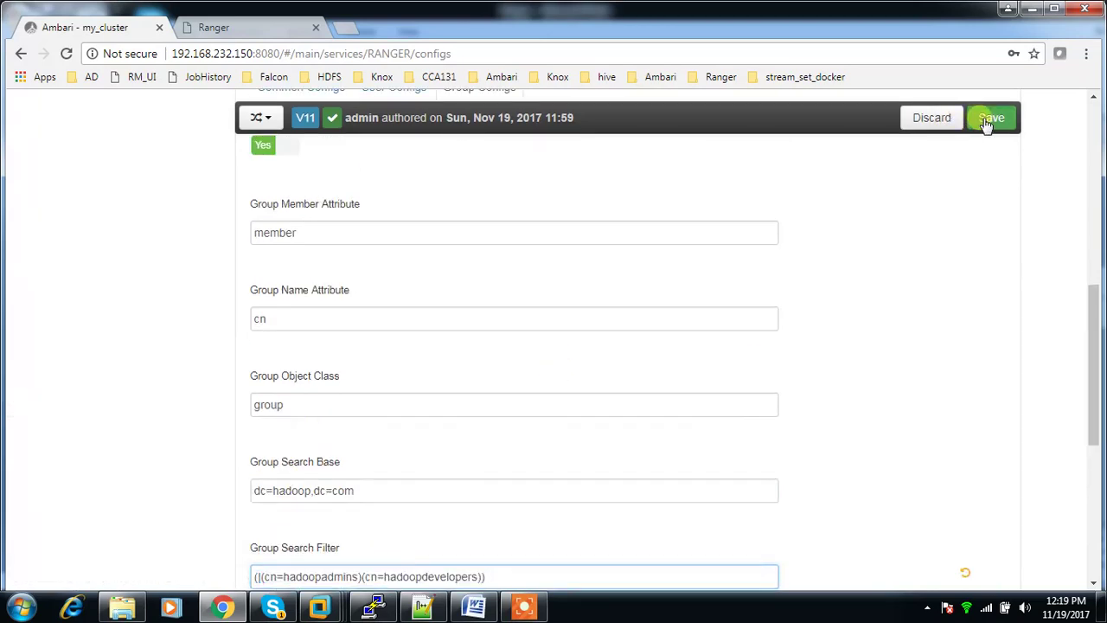
{"action": "left_click", "coordinate": [732, 251]}
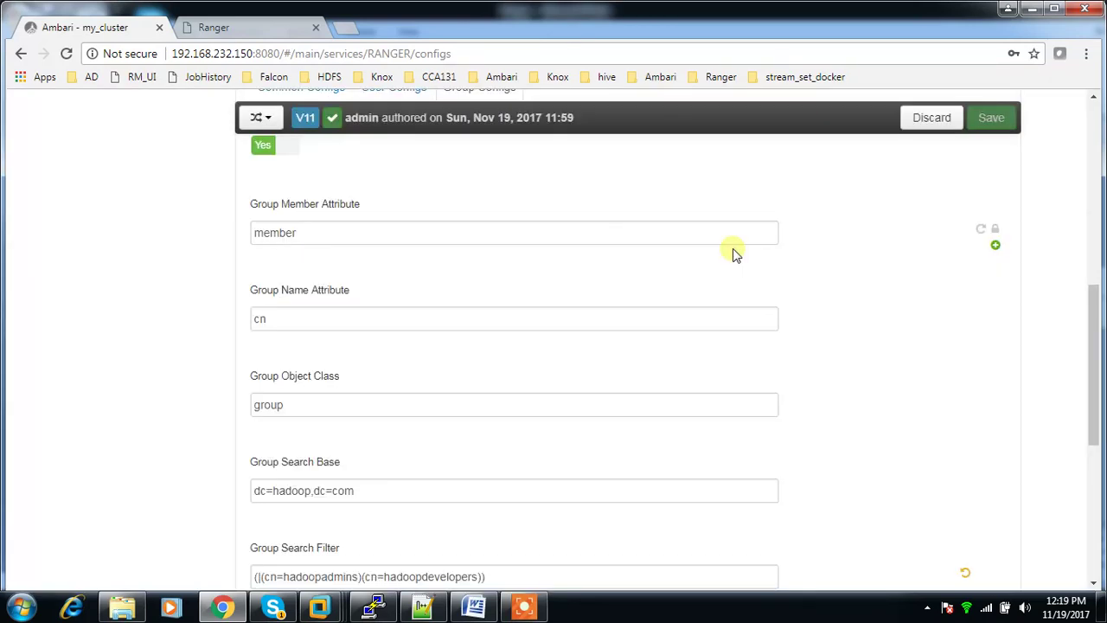
{"action": "left_click", "coordinate": [977, 450]}
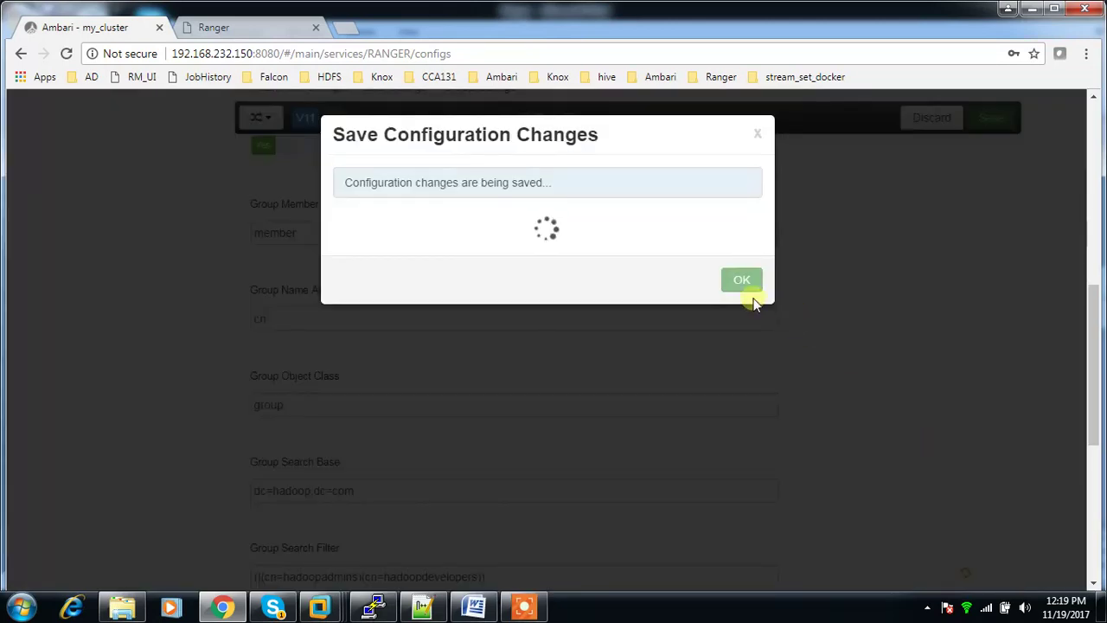
{"action": "left_click", "coordinate": [748, 252]}
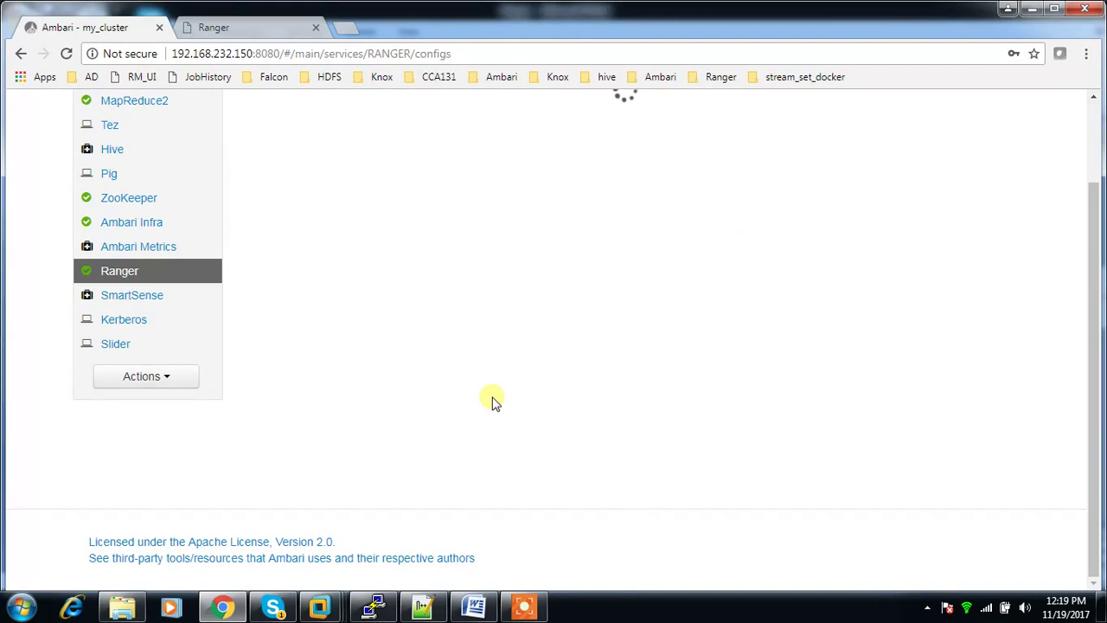
{"action": "scroll", "coordinate": [492, 400], "scroll_direction": "up", "scroll_amount": 1}
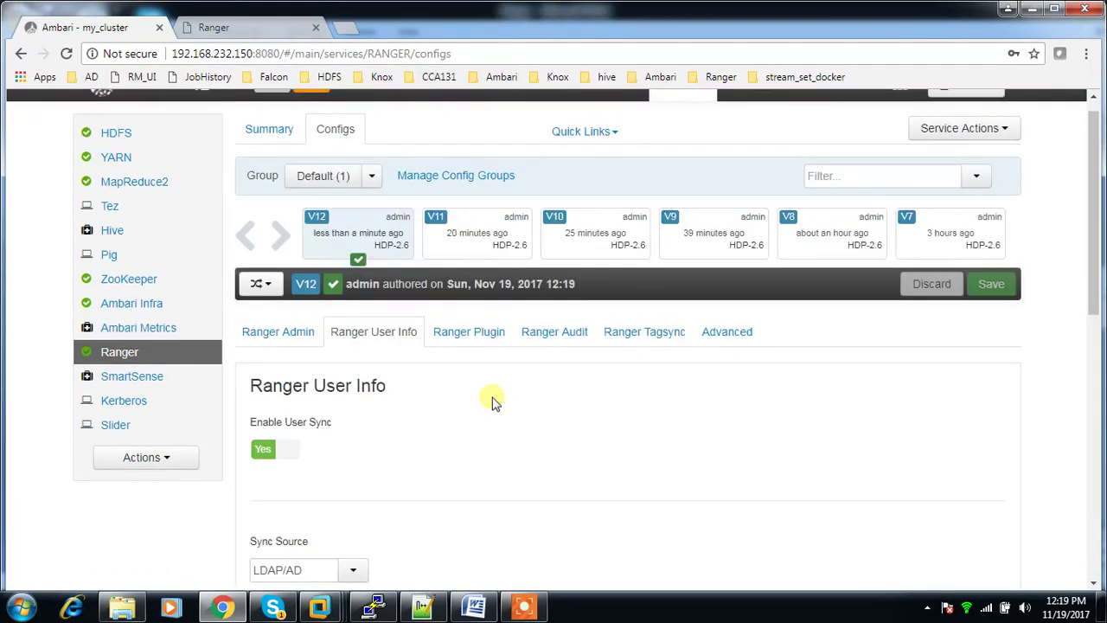